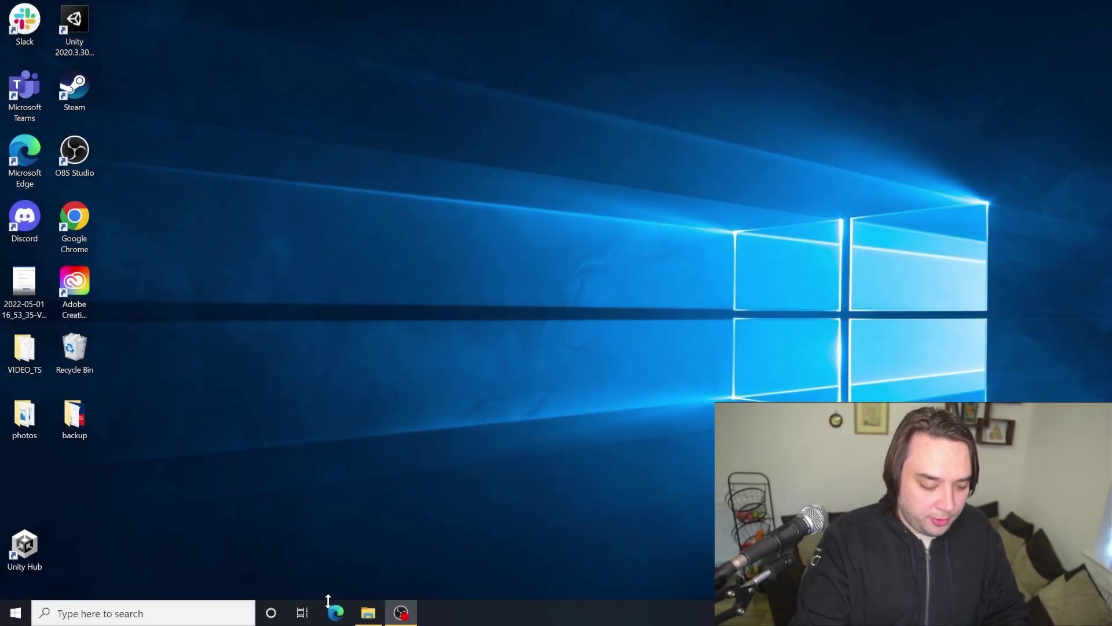
Open a new Microsoft Edge InPrivate window.
click(336, 613)
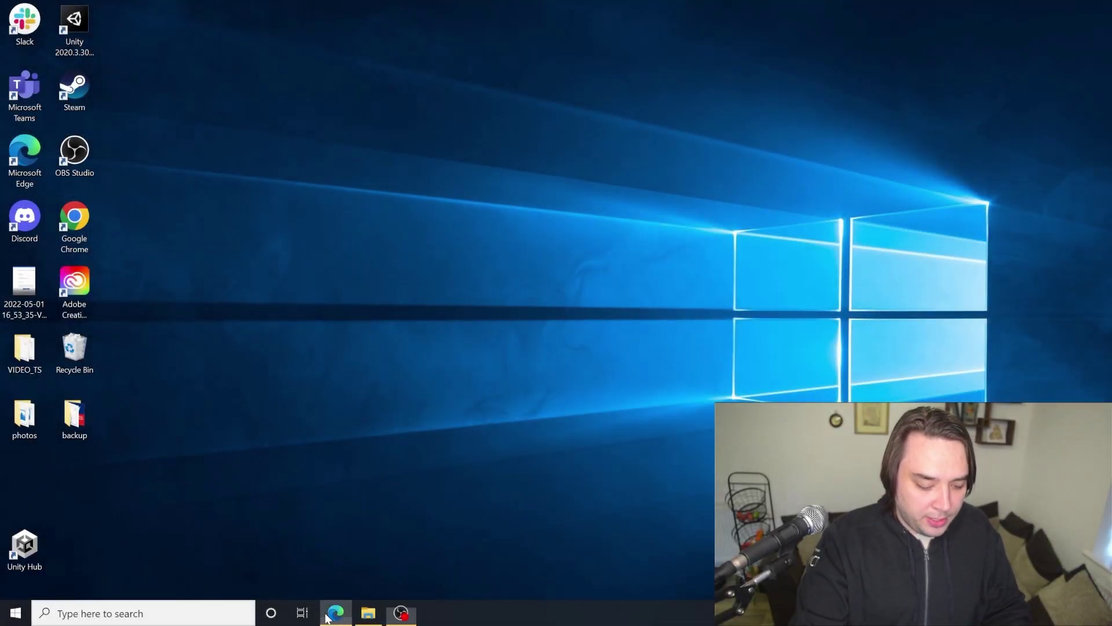
right_click(335, 613)
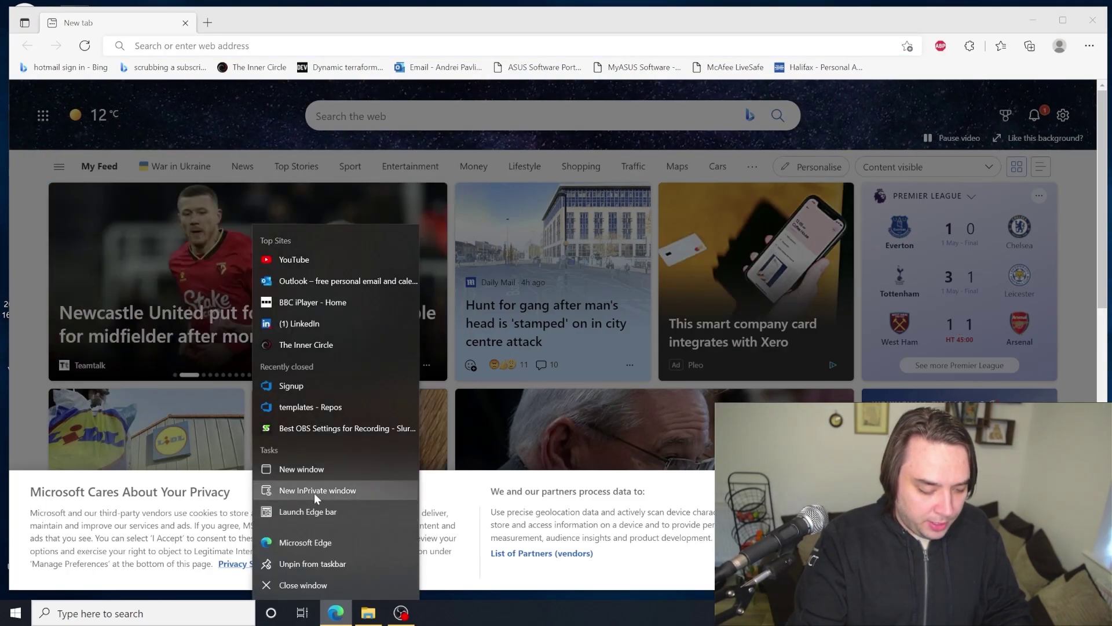
click(358, 472)
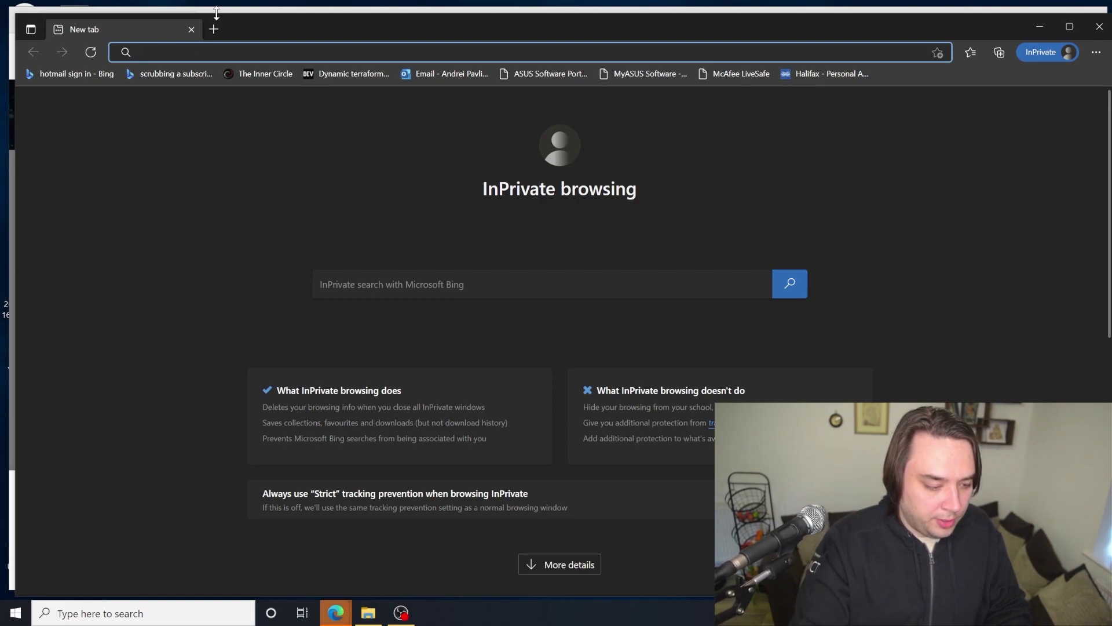
text(dev.azure.com)
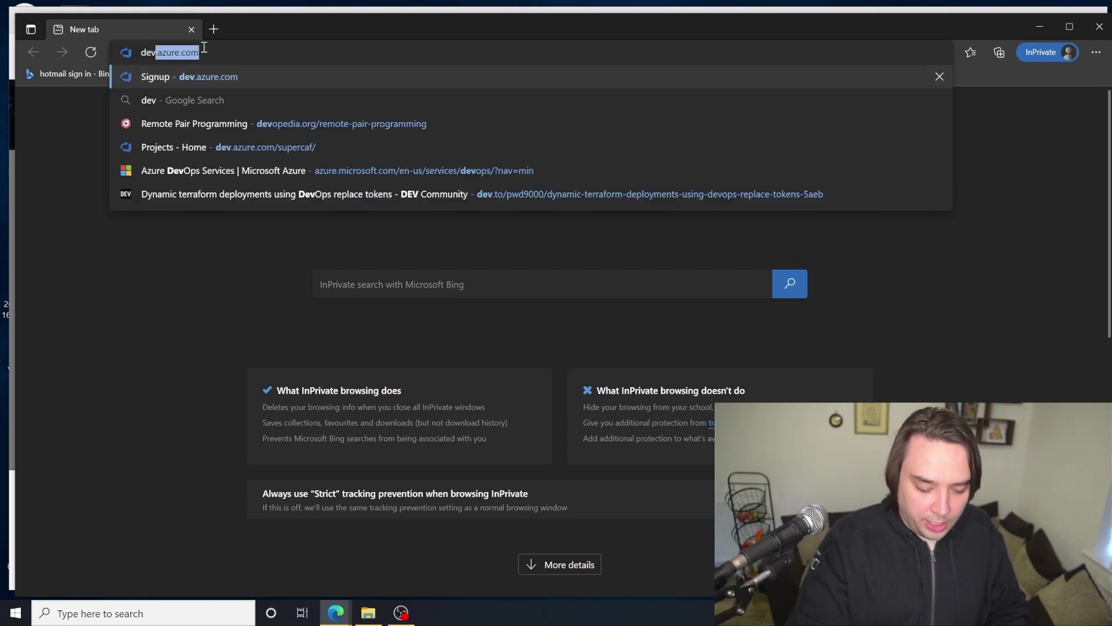
Go to dev.azure.com, start free and sign in, skipping security setup and declining Stay signed in.
key(Down)
key(Down)
key(Down)
key(Return)
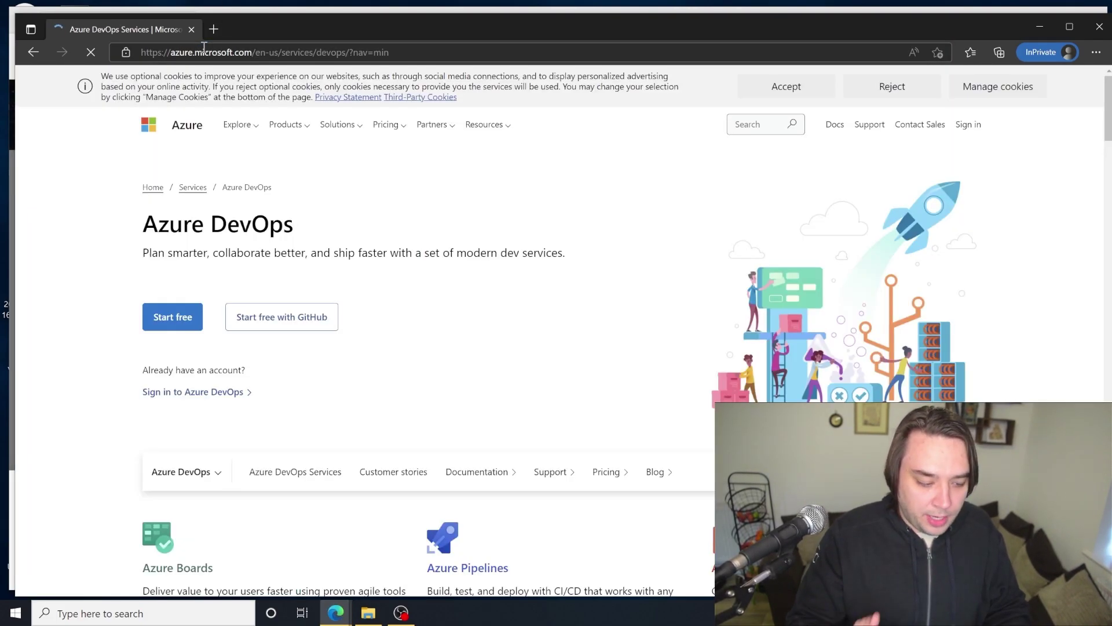
click(180, 314)
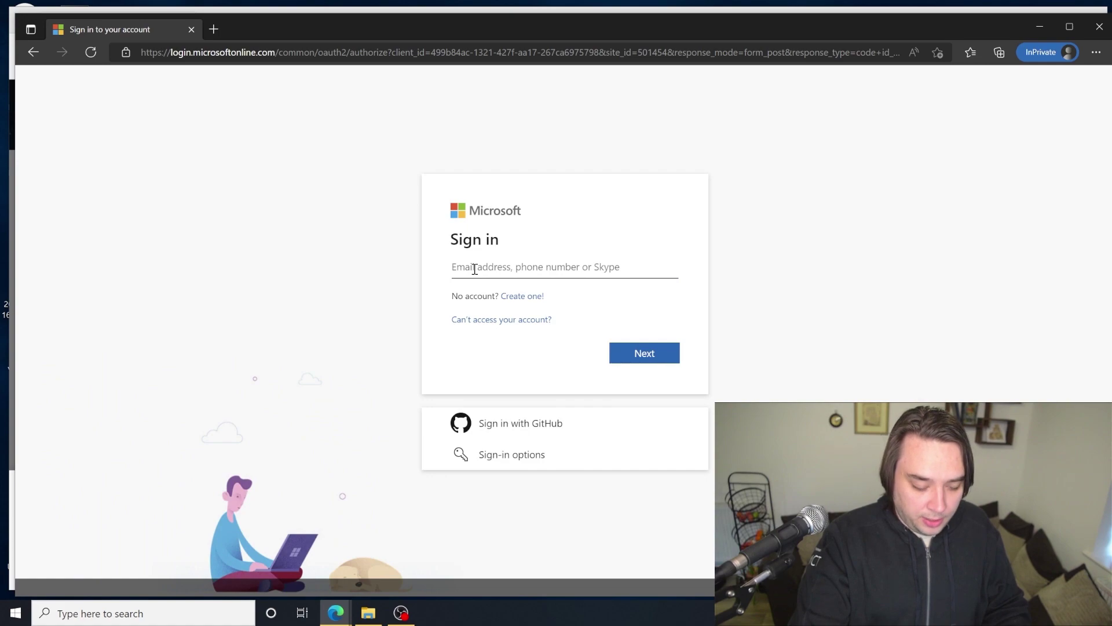
text(and)
key(BackSpace)
key(BackSpace)
key(BackSpace)
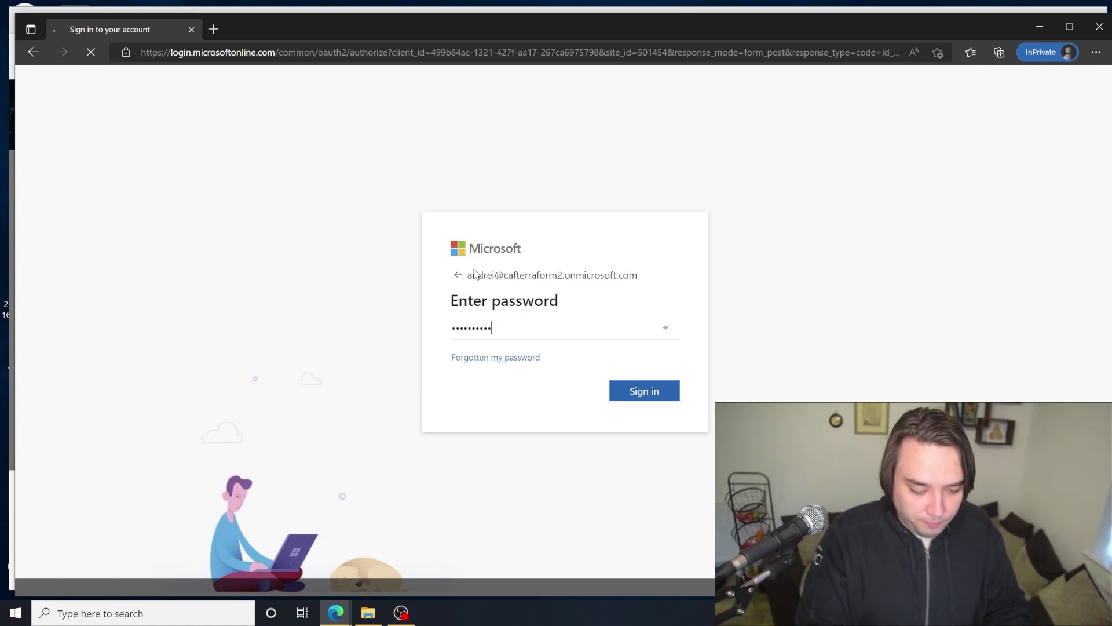
key(Return)
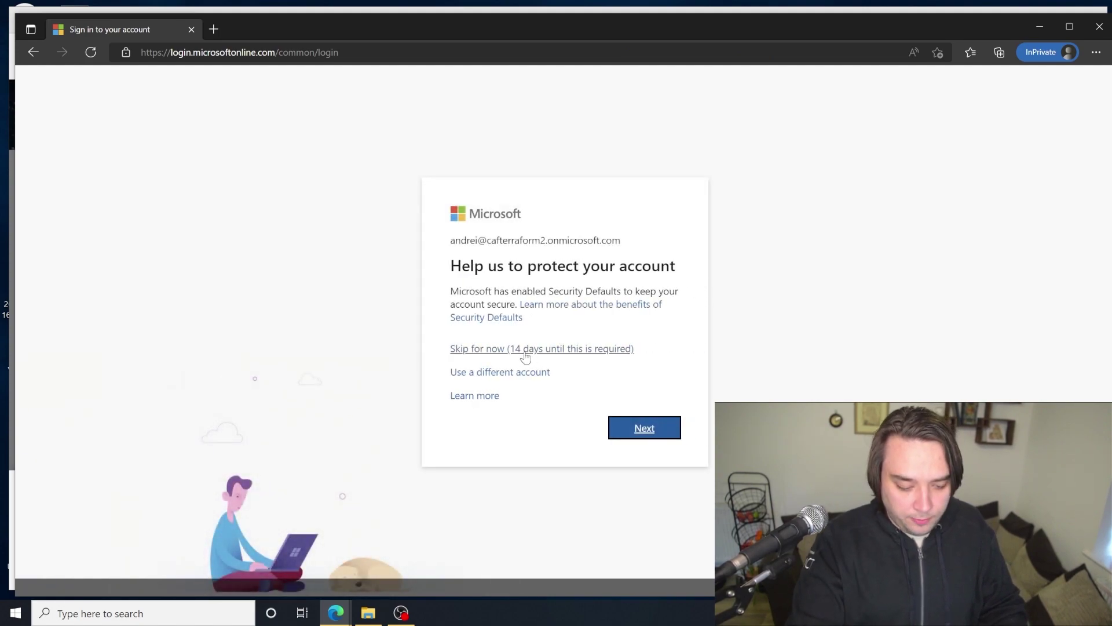
click(525, 350)
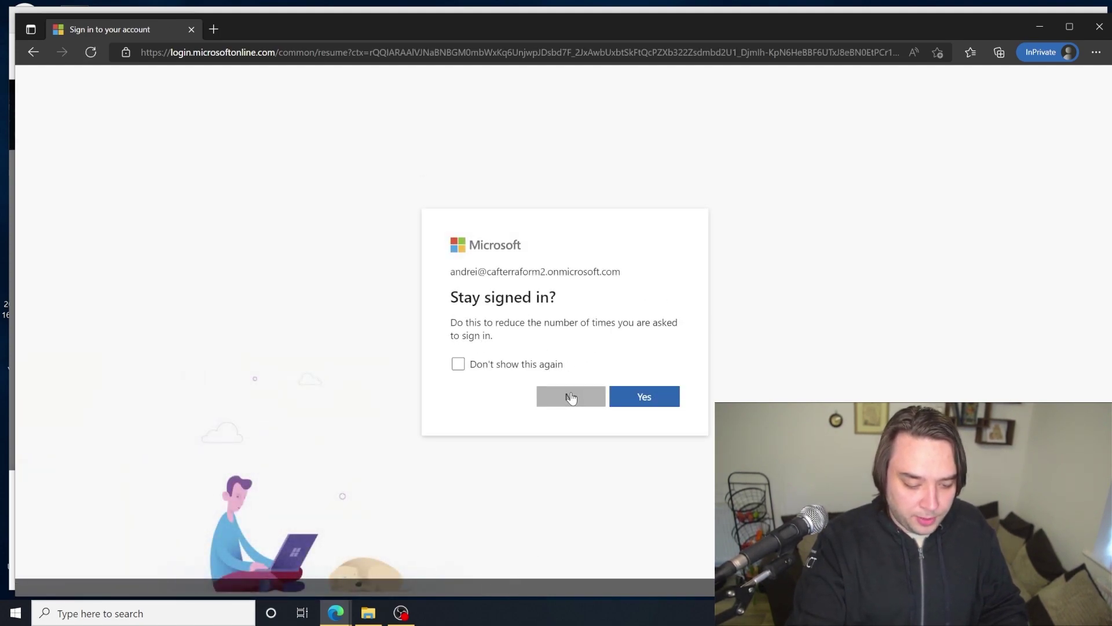
click(571, 398)
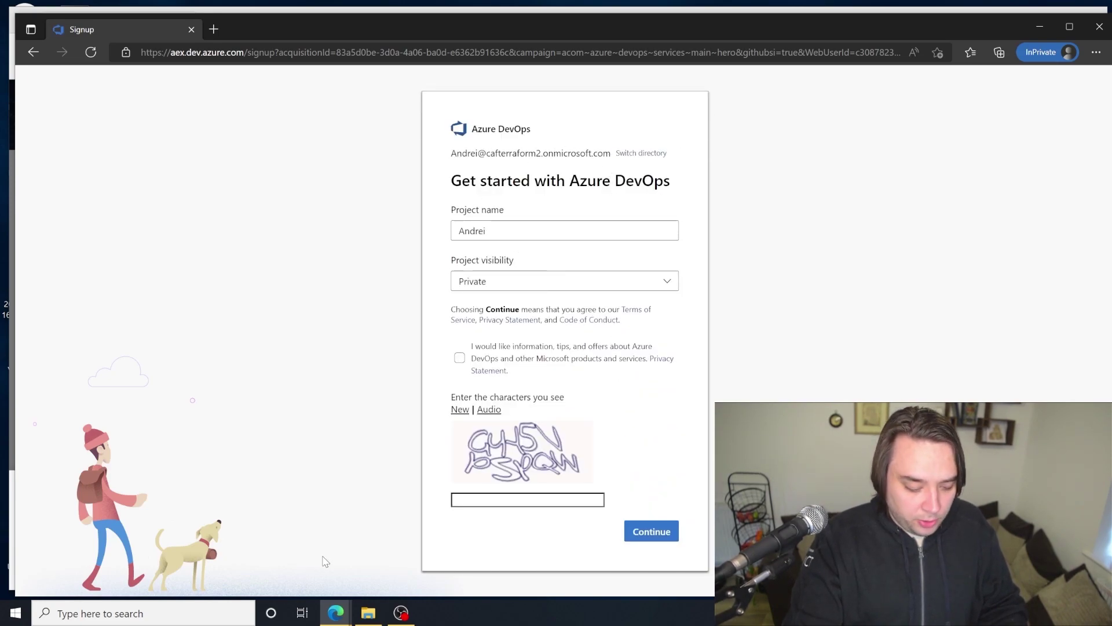
click(367, 613)
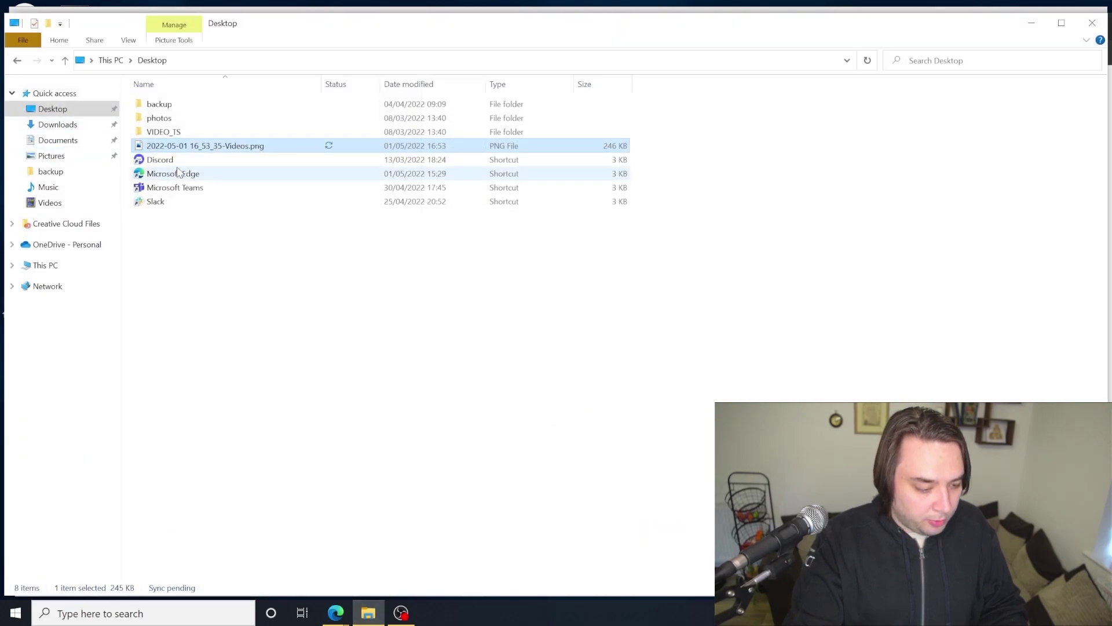
double_click(184, 147)
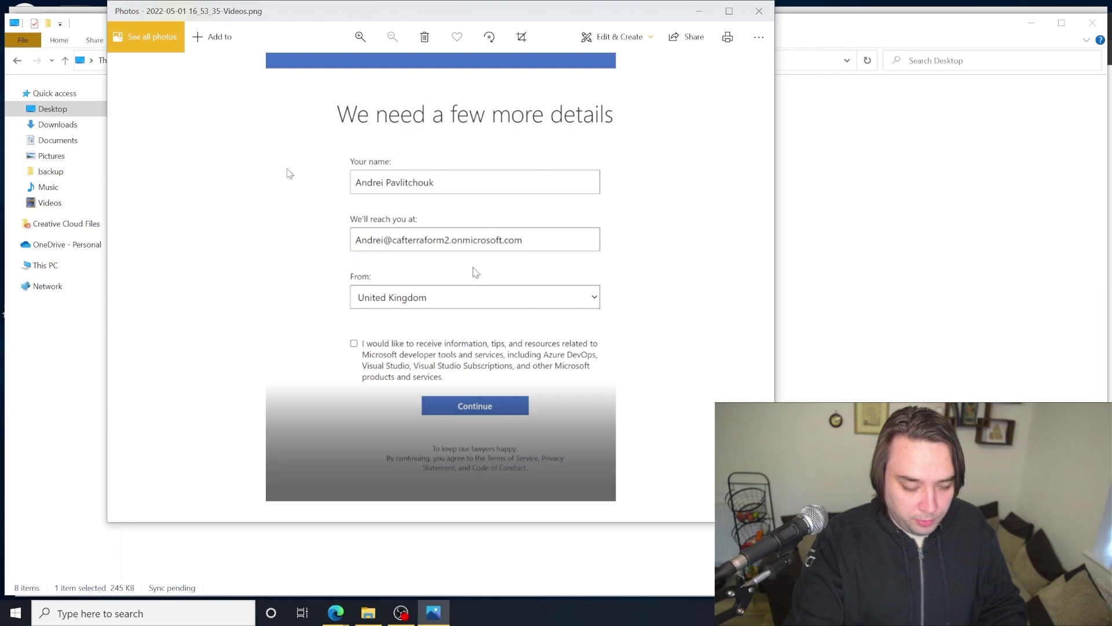
click(759, 11)
click(1030, 22)
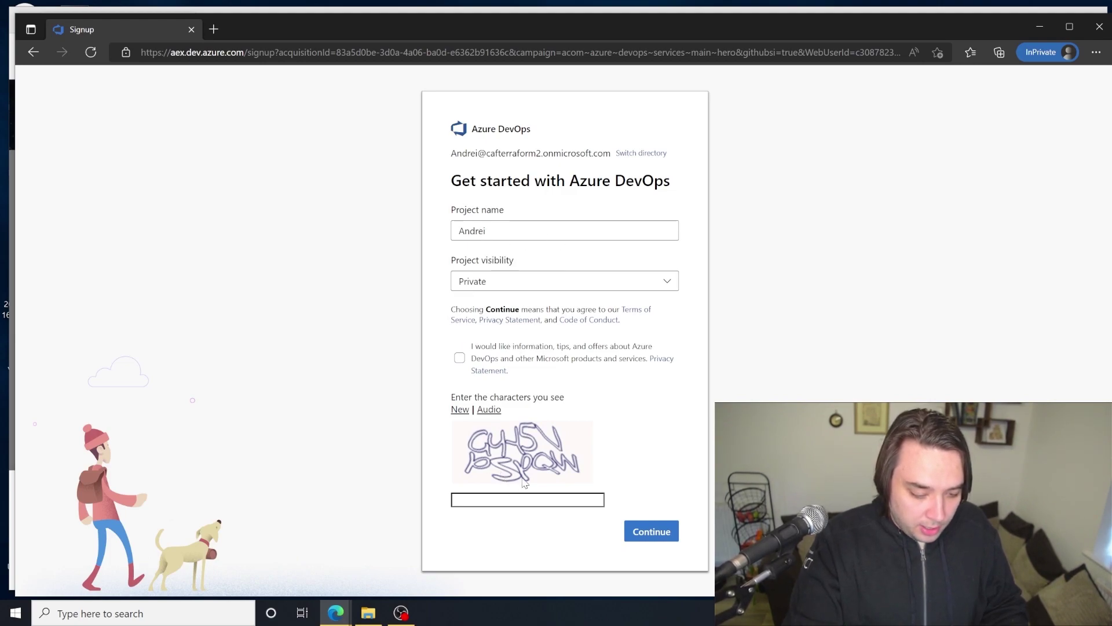
Rename the project to cafterraform, keep Private visibility, and submit with the captcha.
double_click(503, 231)
text(cafterraform)
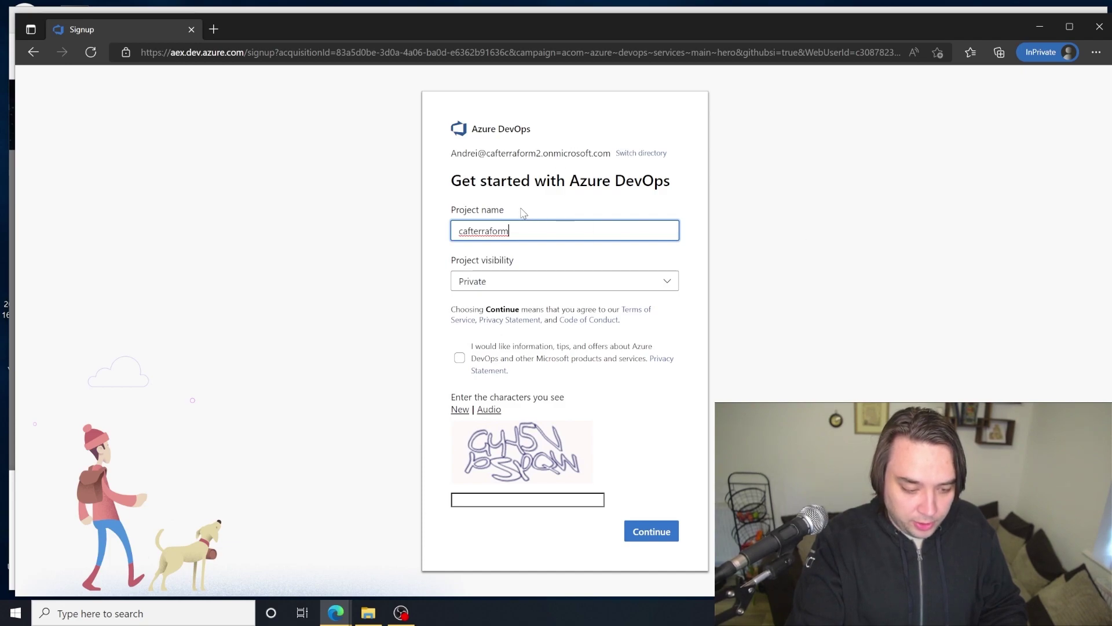
click(730, 266)
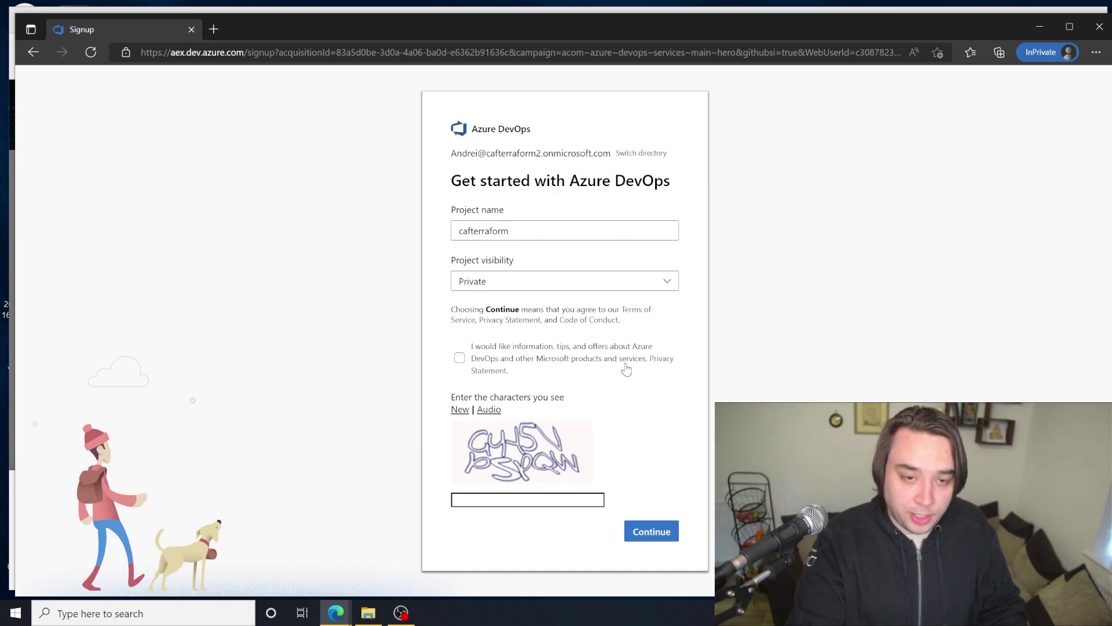
click(490, 287)
click(510, 309)
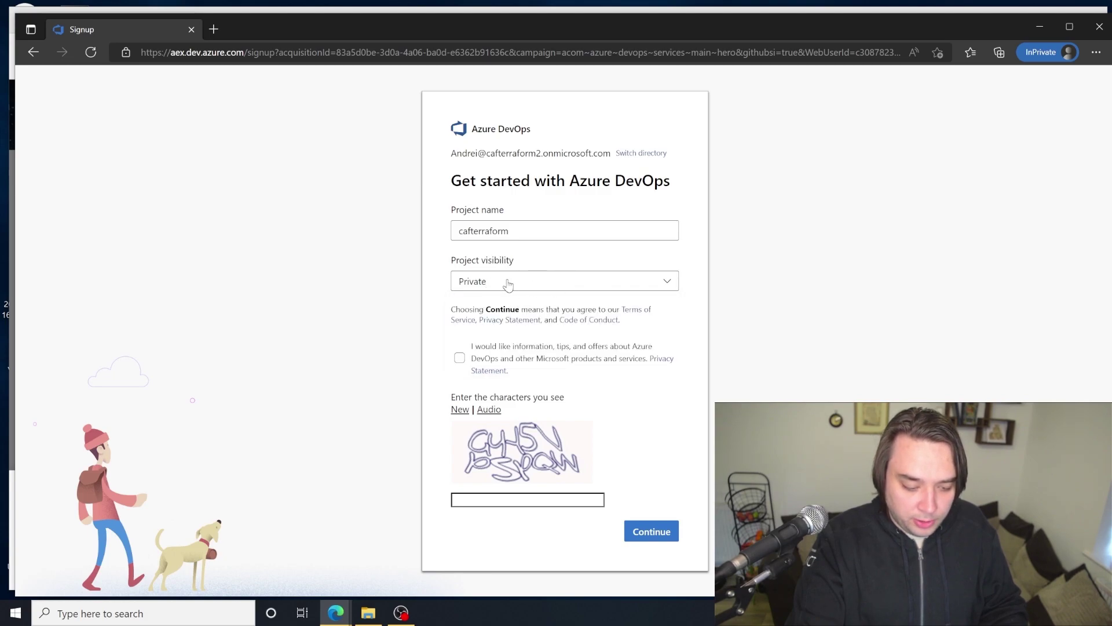
click(521, 499)
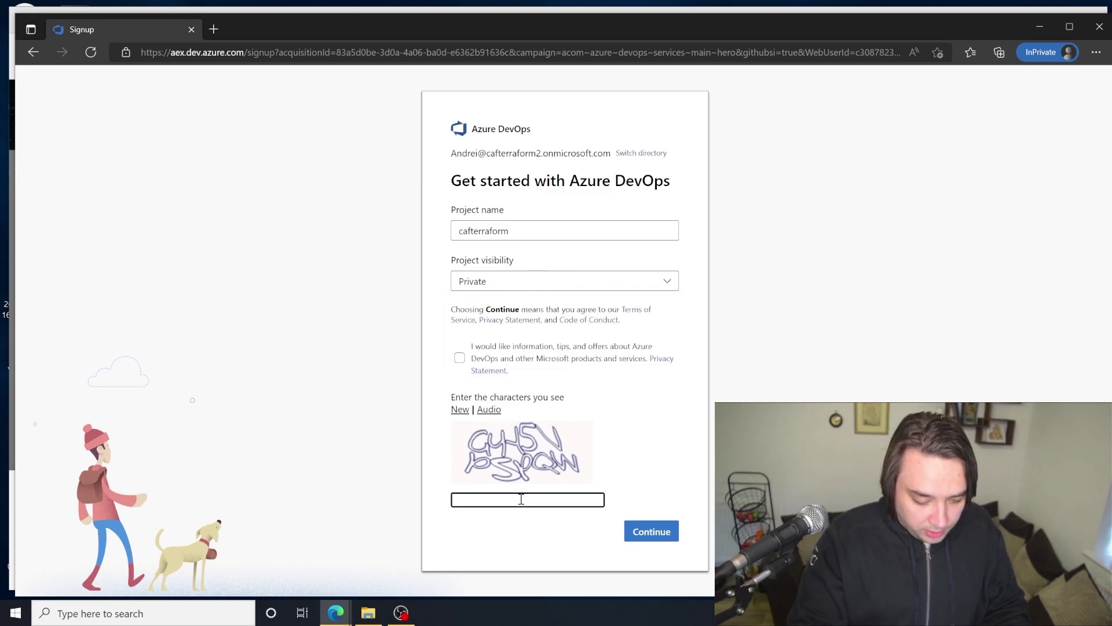
text(gyys5)
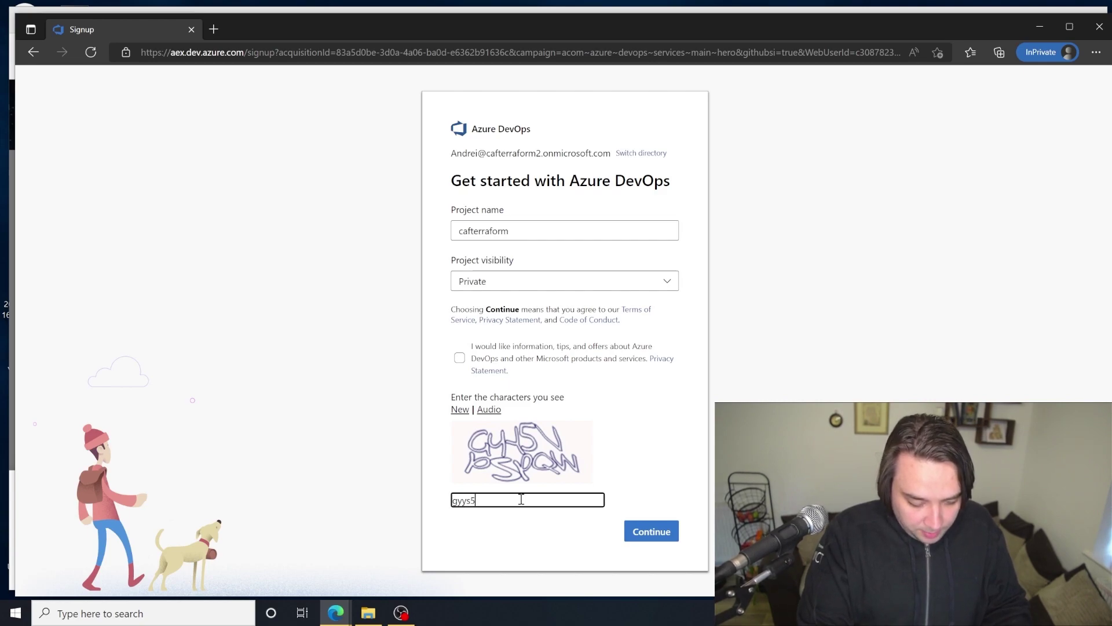
key(Return)
click(639, 524)
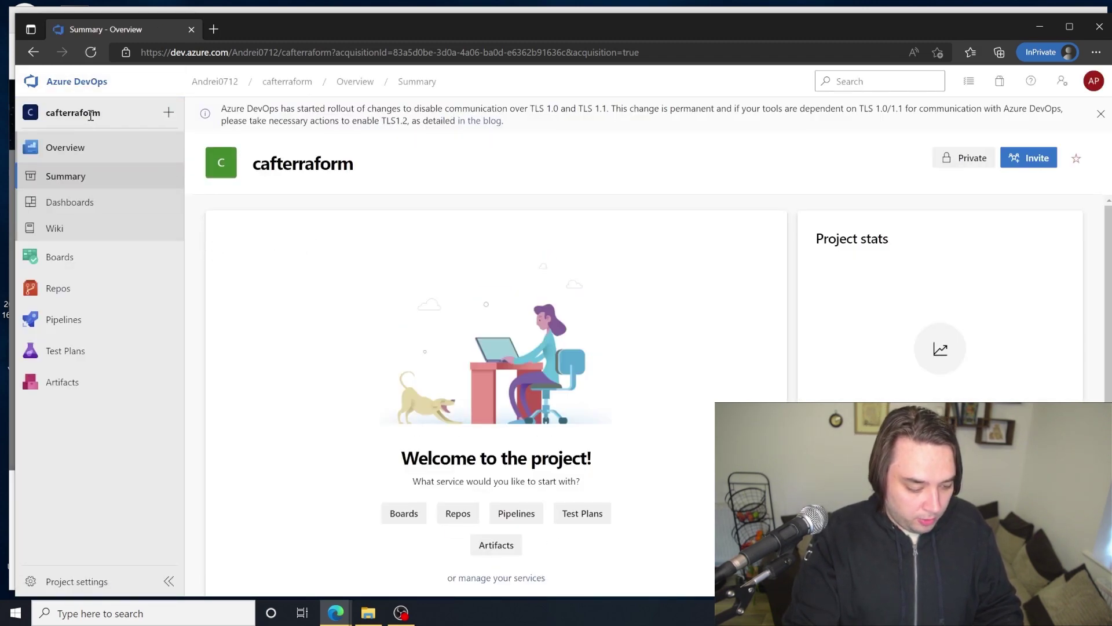
From the organization's projects home, choose New organization.
click(73, 82)
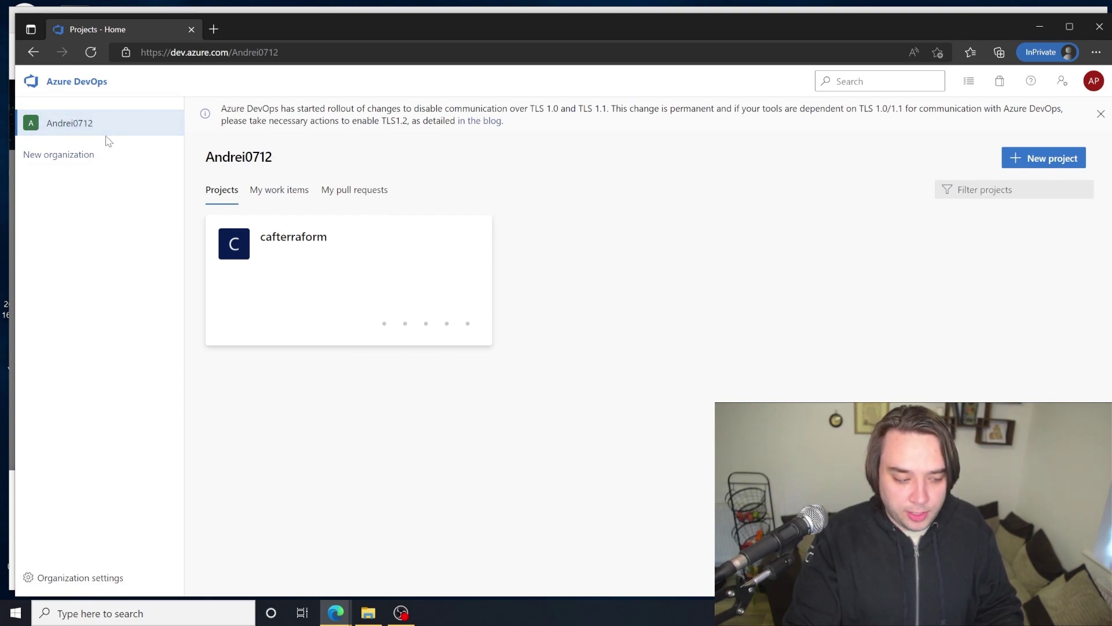
click(89, 160)
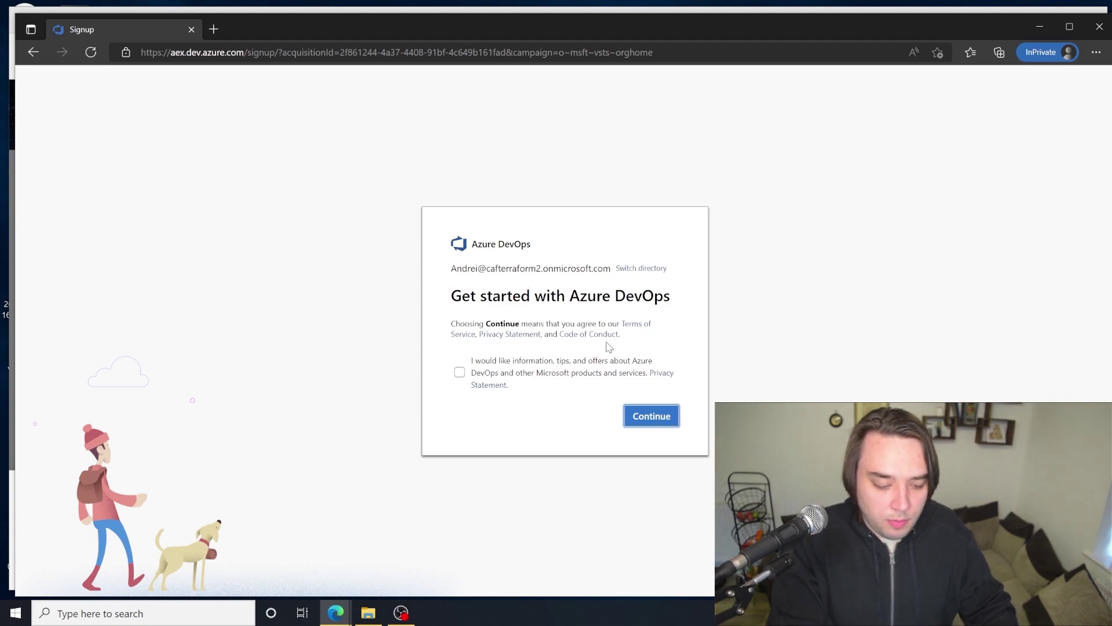
Name the organization cafterraform in UK South, enter the captcha, and create it.
click(634, 416)
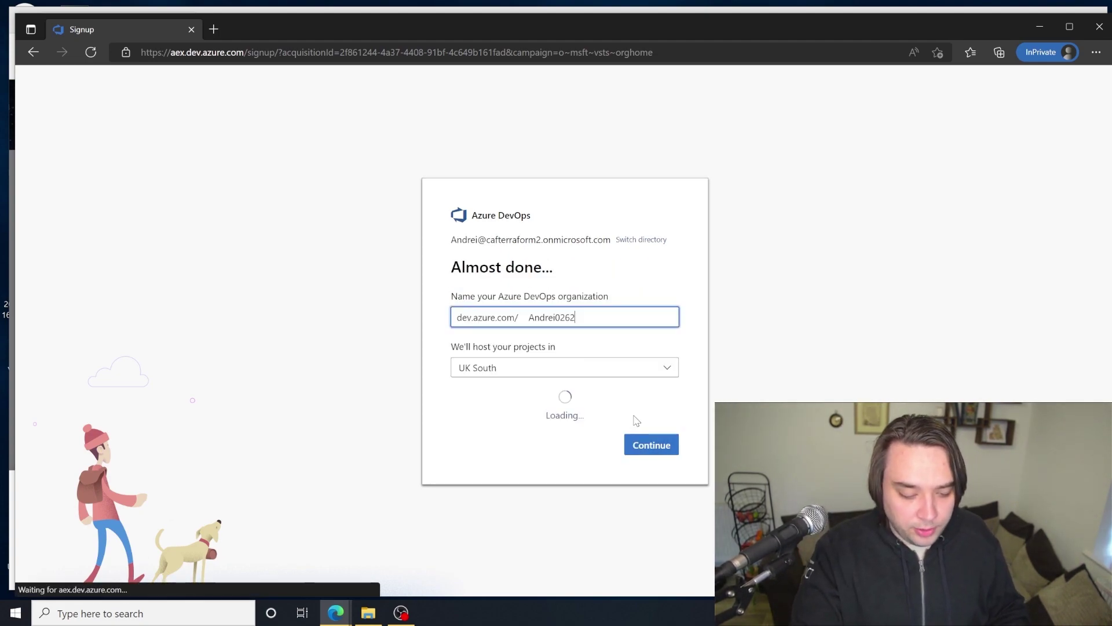
drag(590, 272, 522, 277)
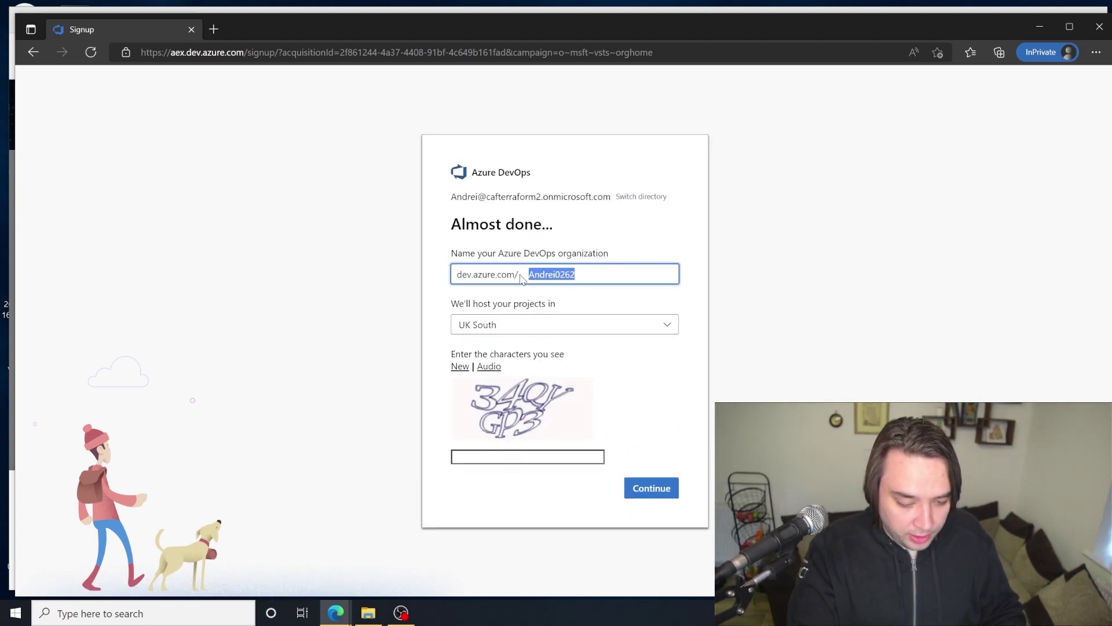
text(cafterraform)
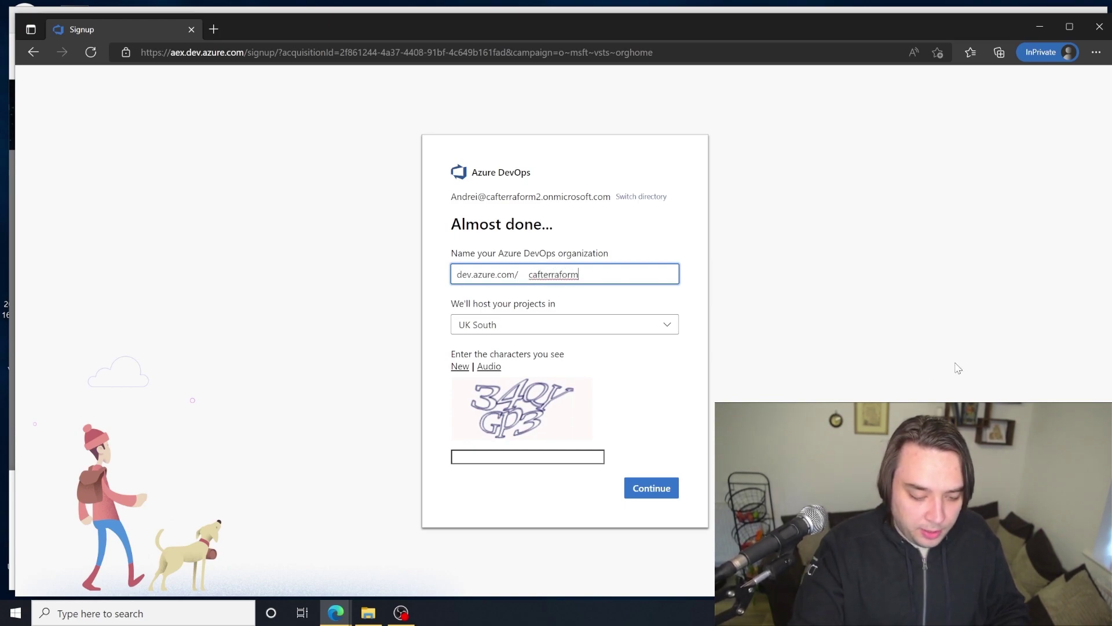
click(915, 360)
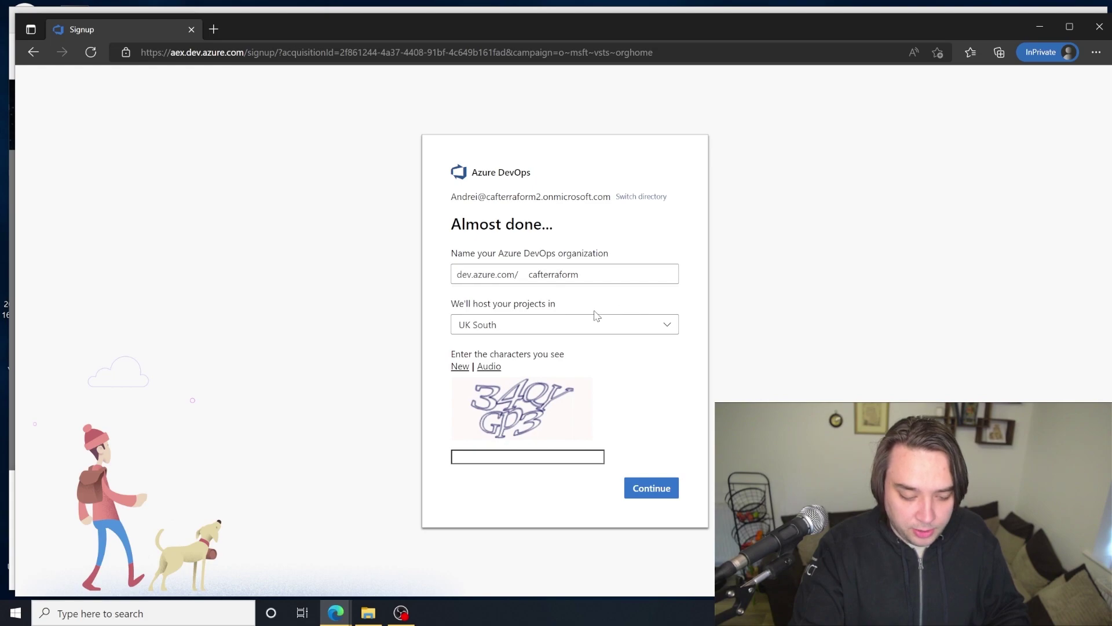
click(531, 455)
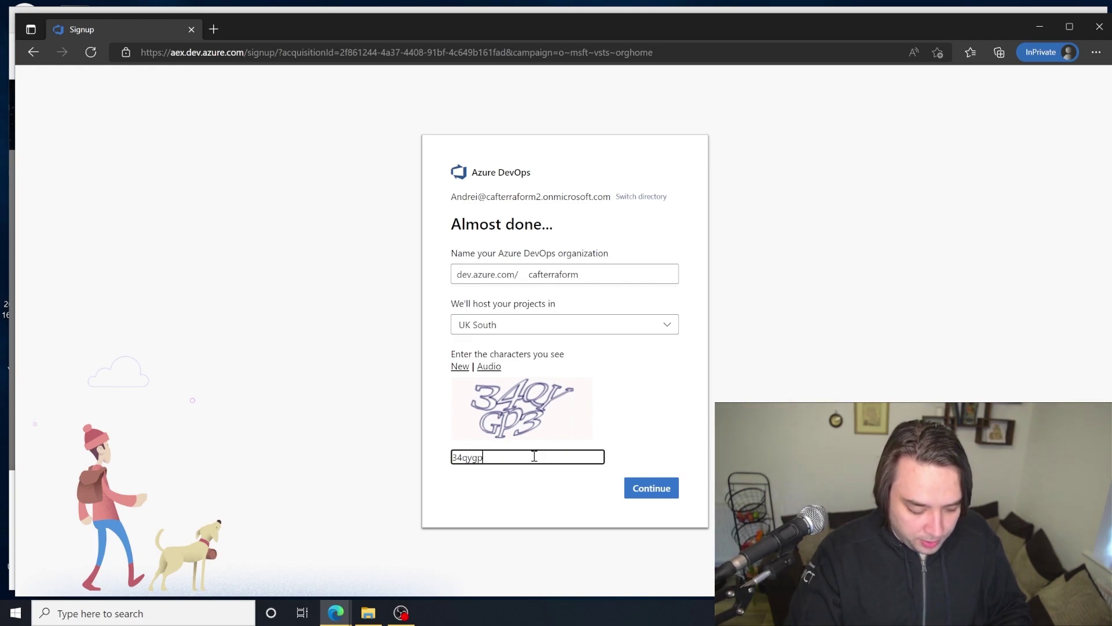
click(671, 491)
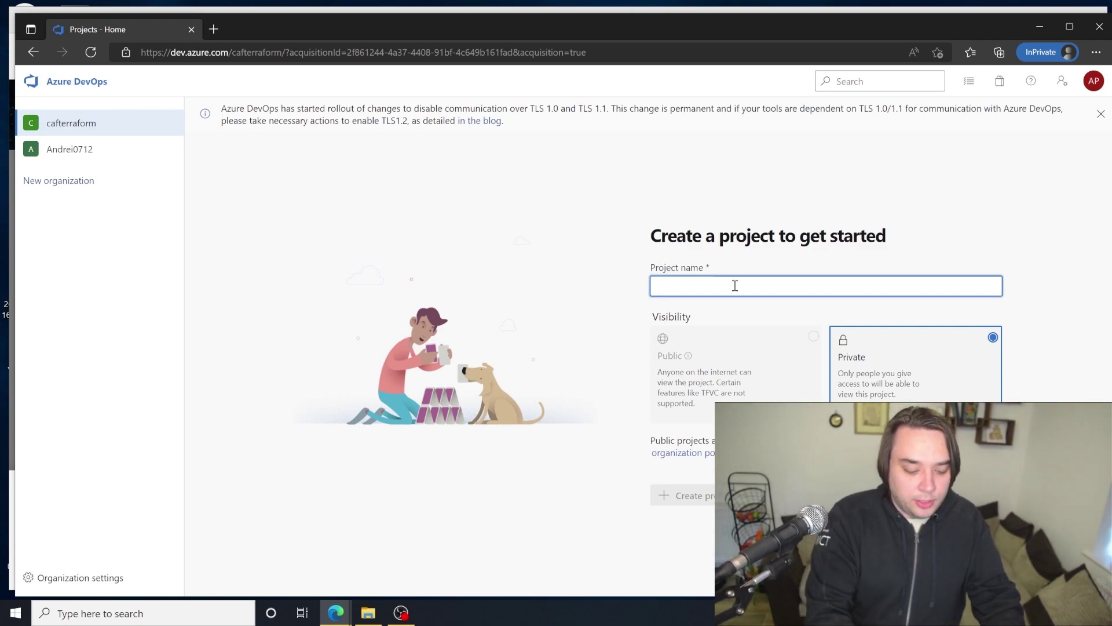
text(cafterraform)
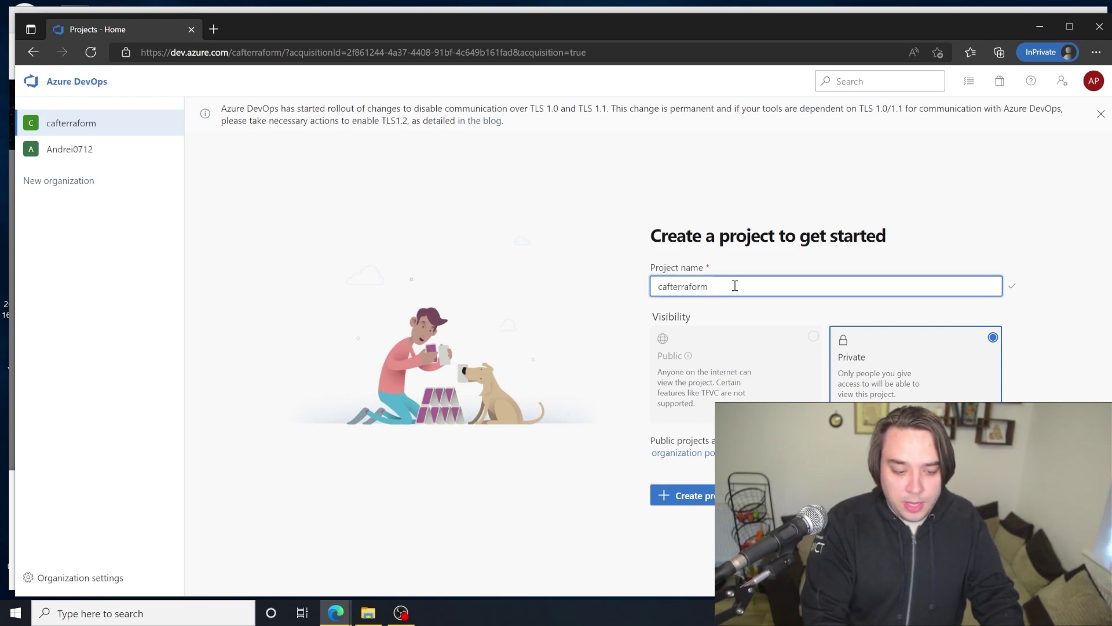
Create the private project using the prefilled name cafterraform.
key(ctrl+a)
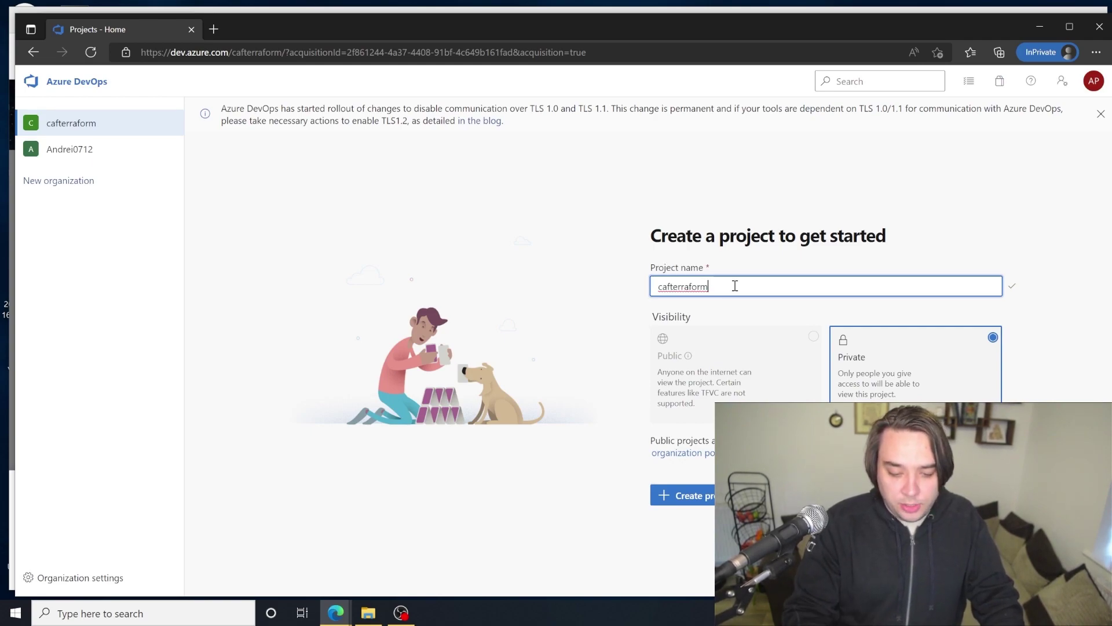
key(Right)
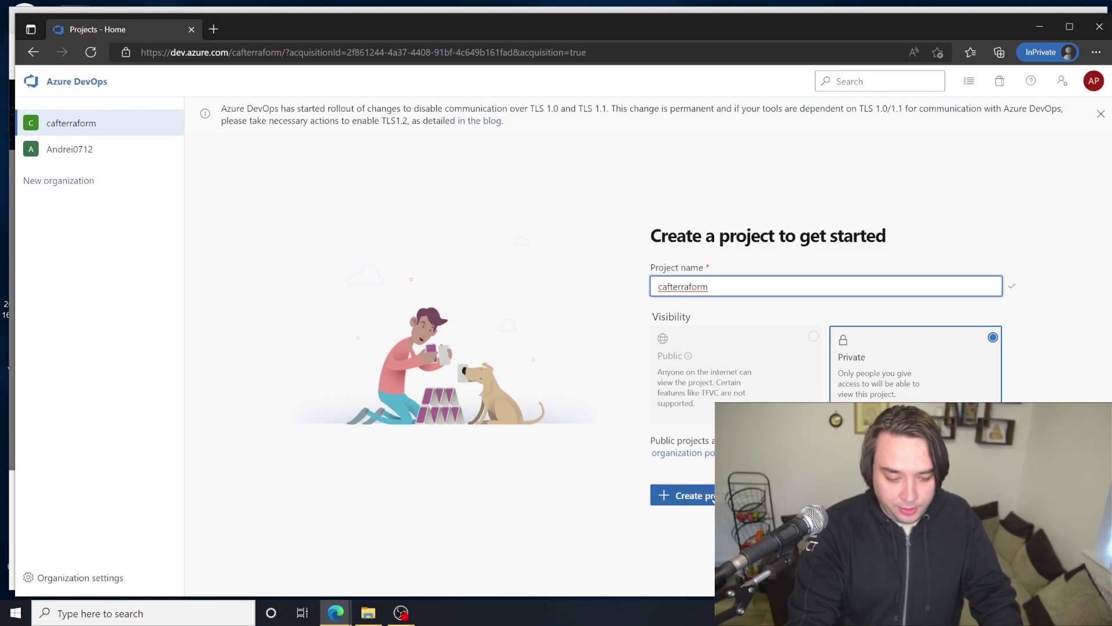
click(686, 495)
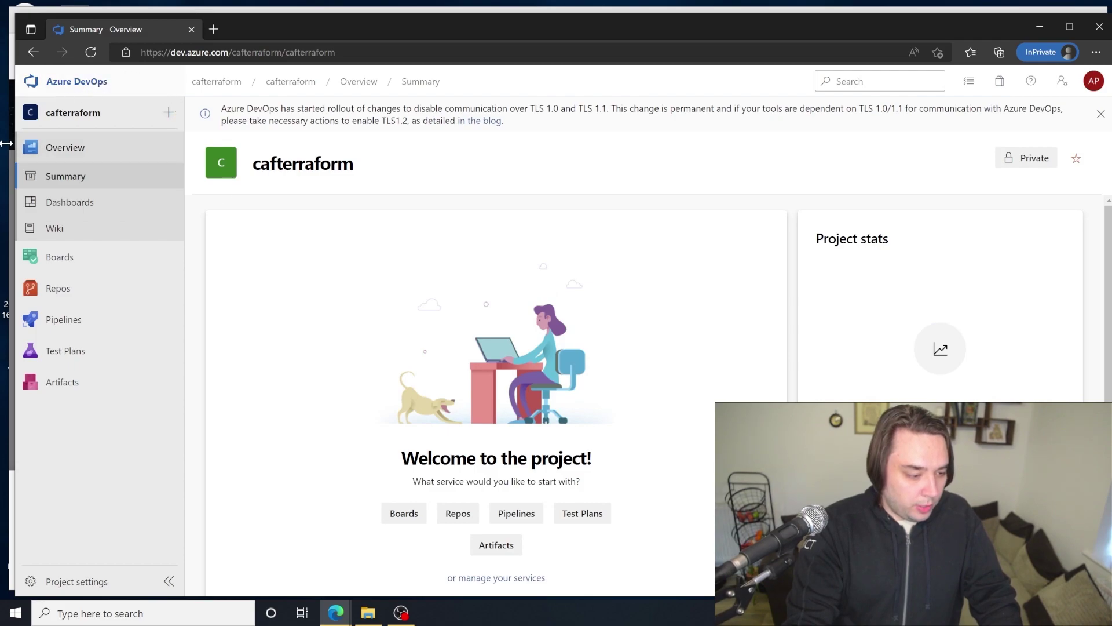
Show the Projects page in Organization settings, listing cafterraform.
click(224, 83)
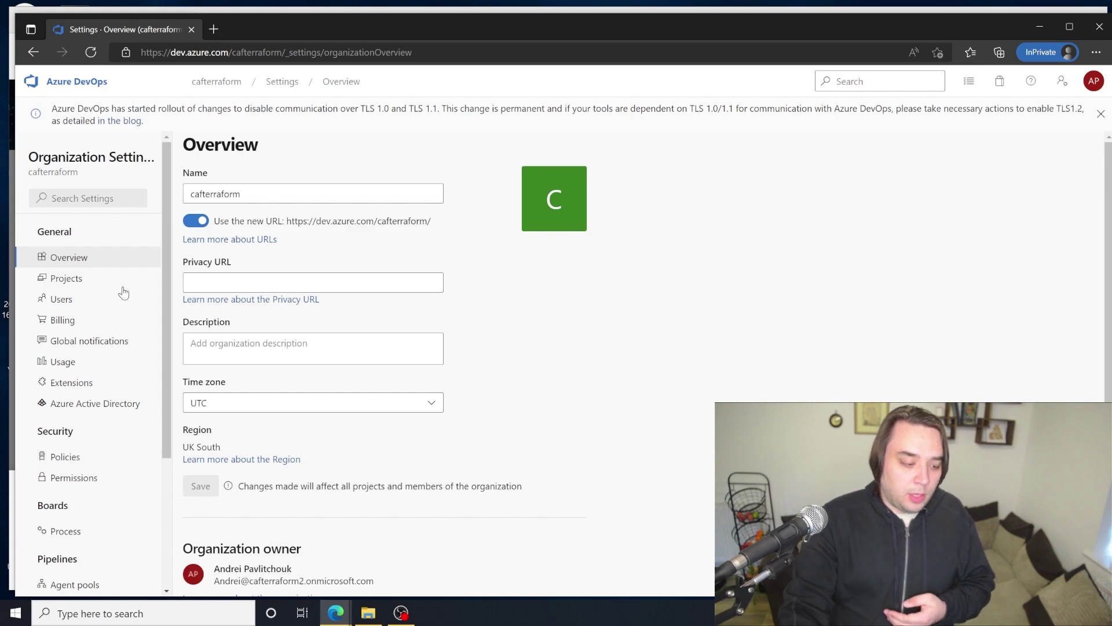
click(73, 278)
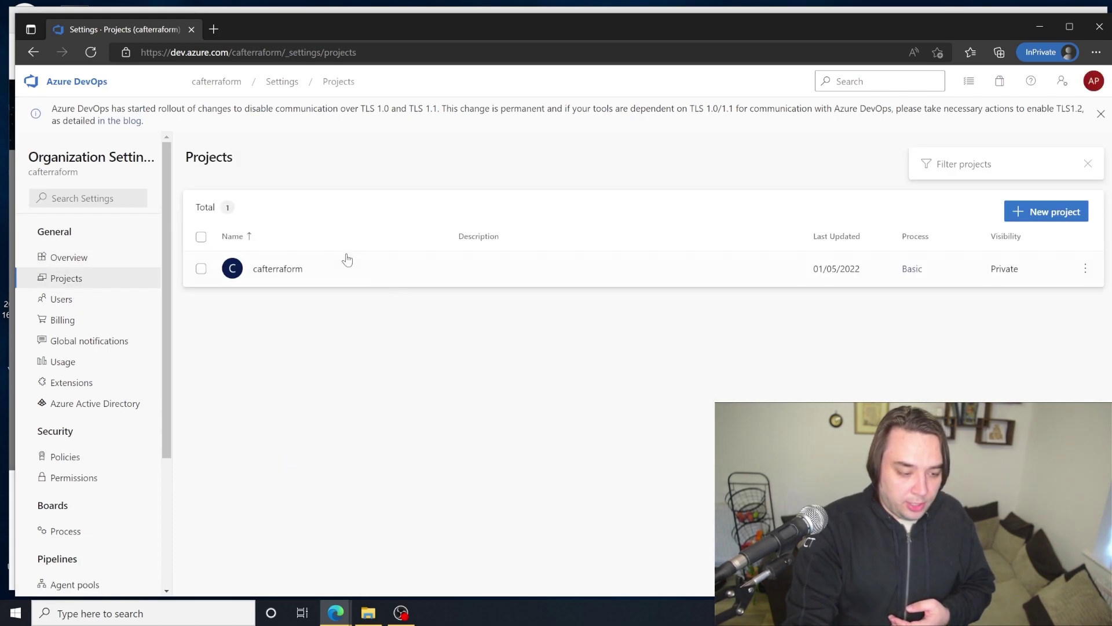
scroll(122, 358, down, 1)
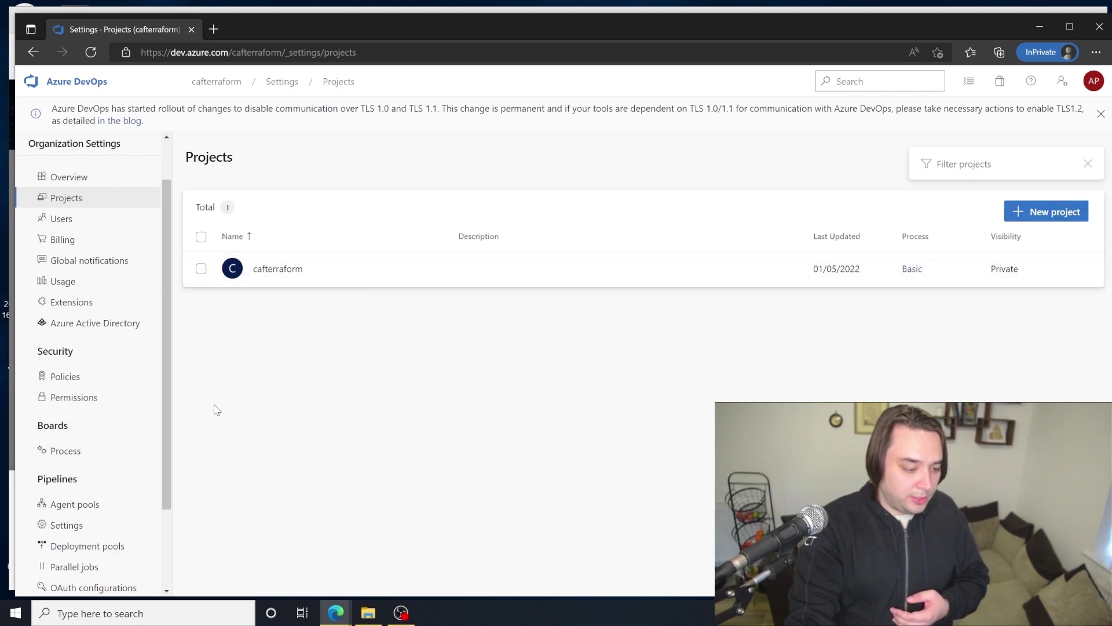
scroll(129, 460, down, 1)
scroll(121, 454, down, 1)
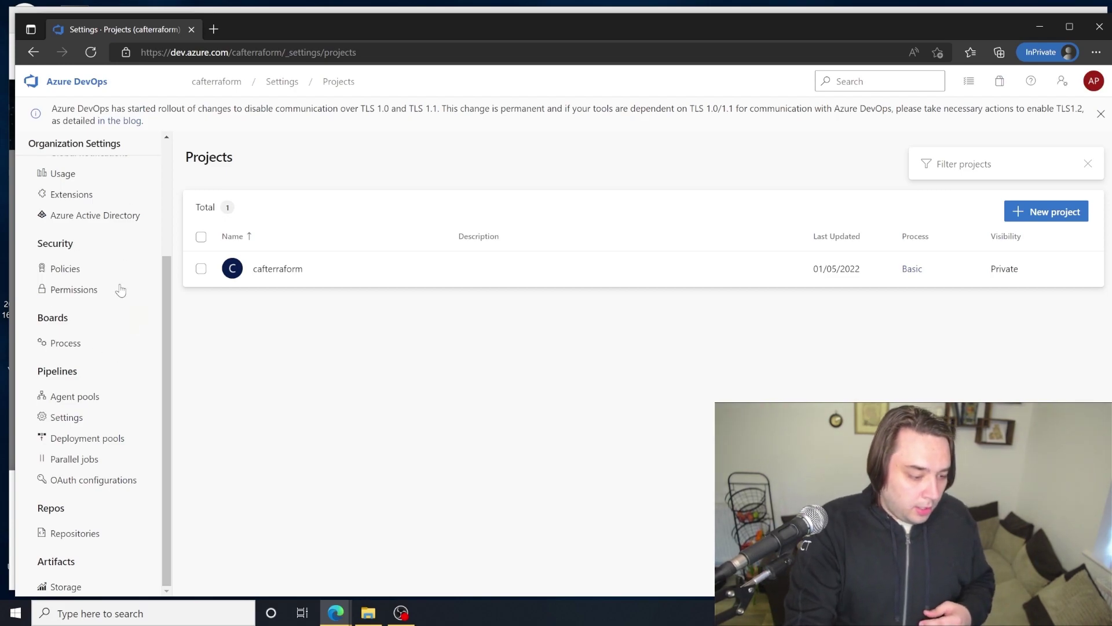
scroll(118, 261, up, 3)
scroll(105, 257, up, 1)
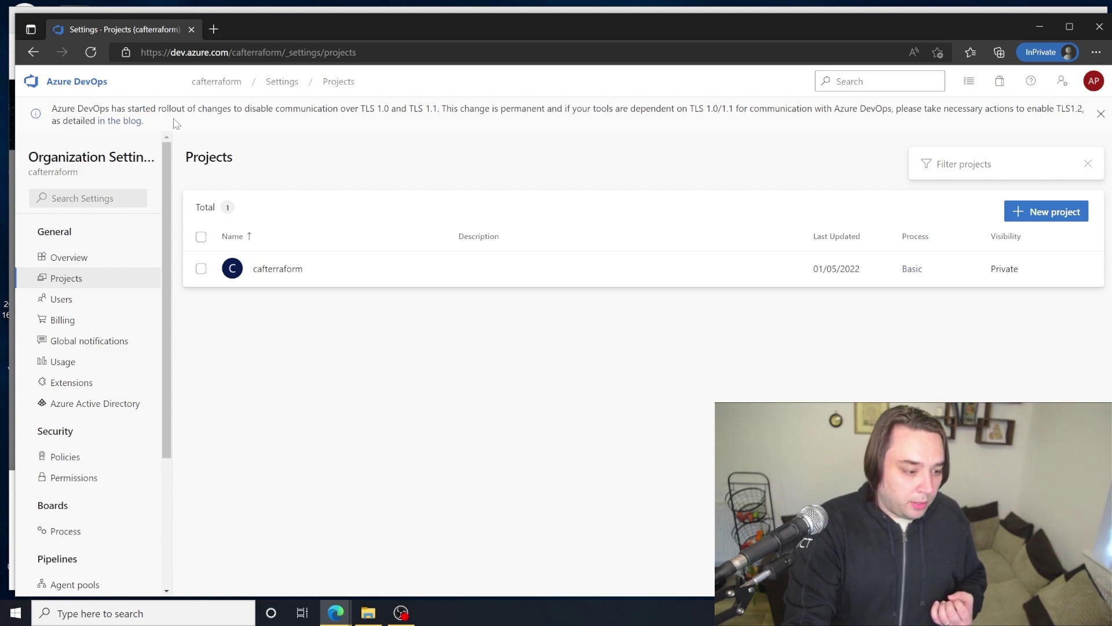
Go back to the cafterraform organization and open the cafterraform project.
click(217, 81)
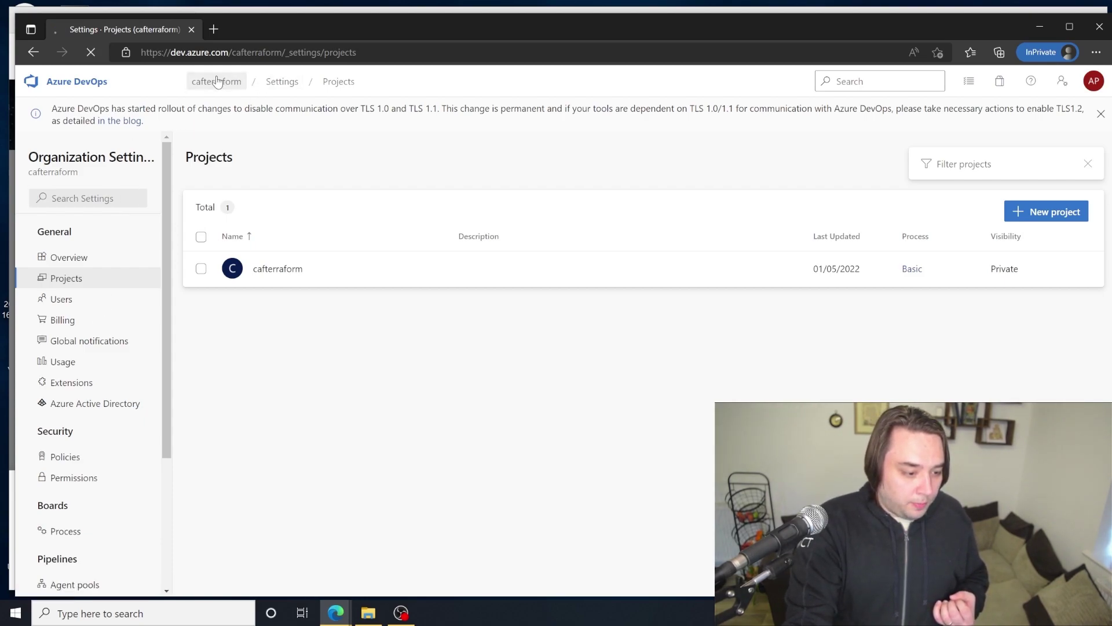
click(287, 247)
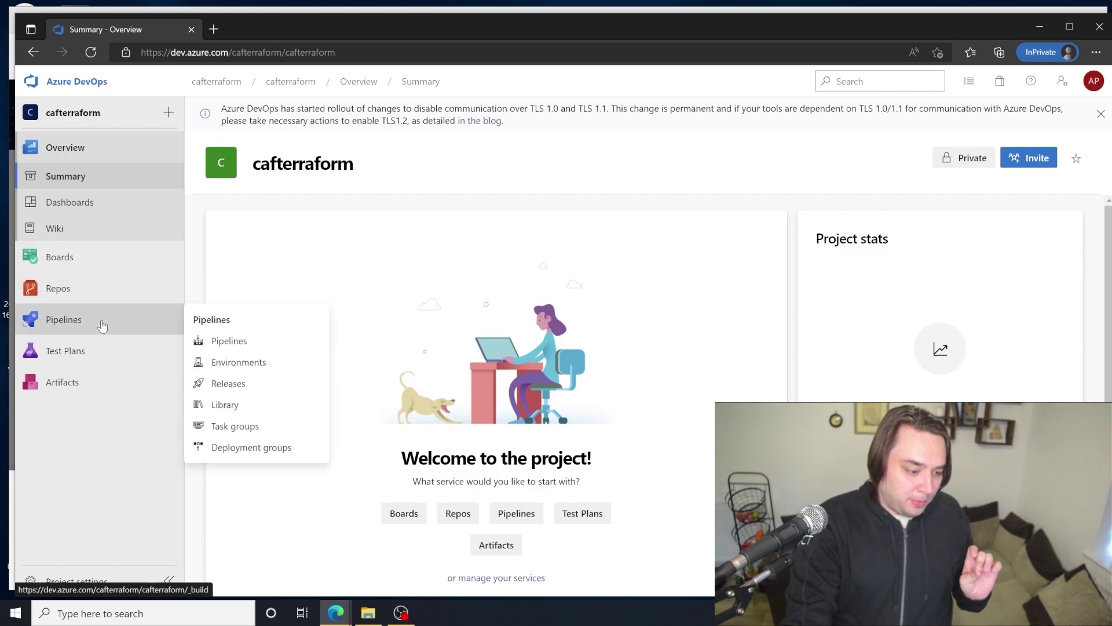
mouse_move(58, 288)
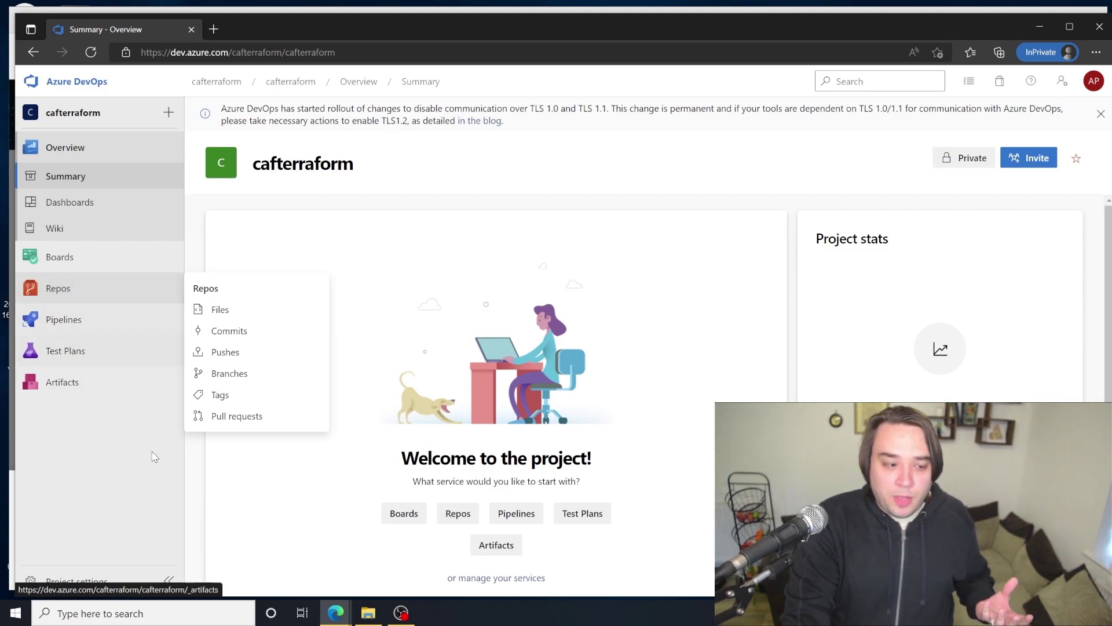
In Repos, initialize the main branch with a README.
click(86, 288)
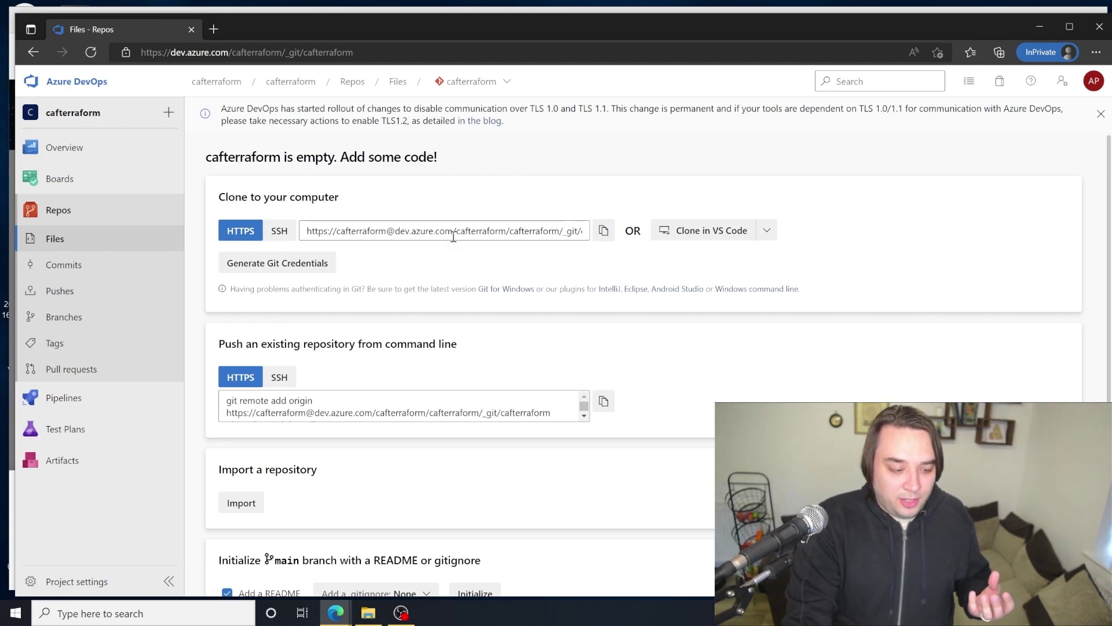
scroll(463, 328, down, 1)
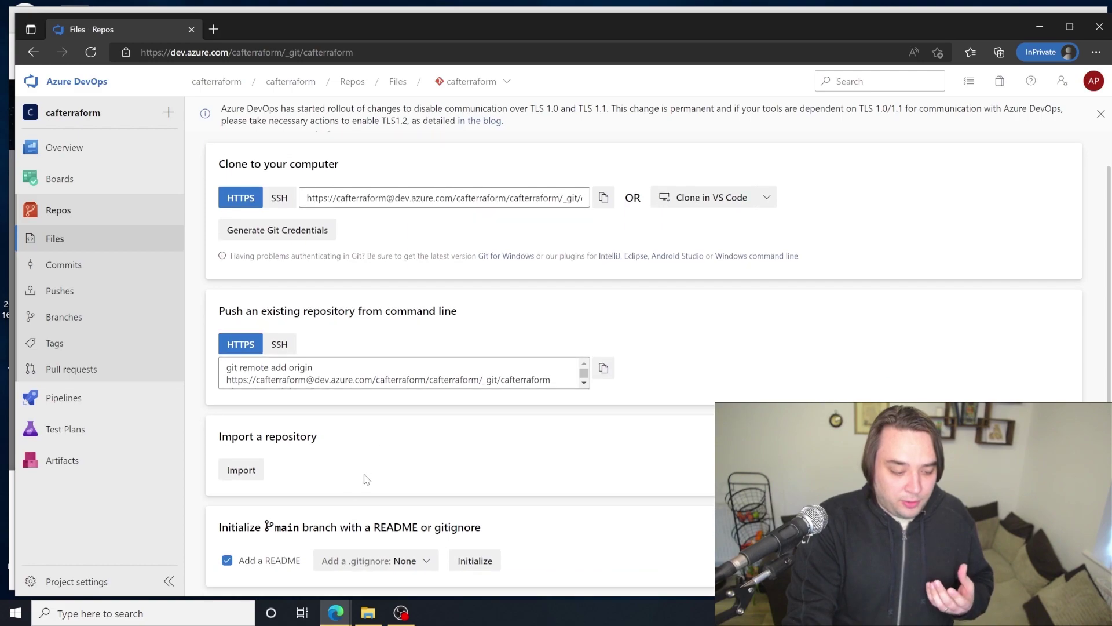
click(486, 562)
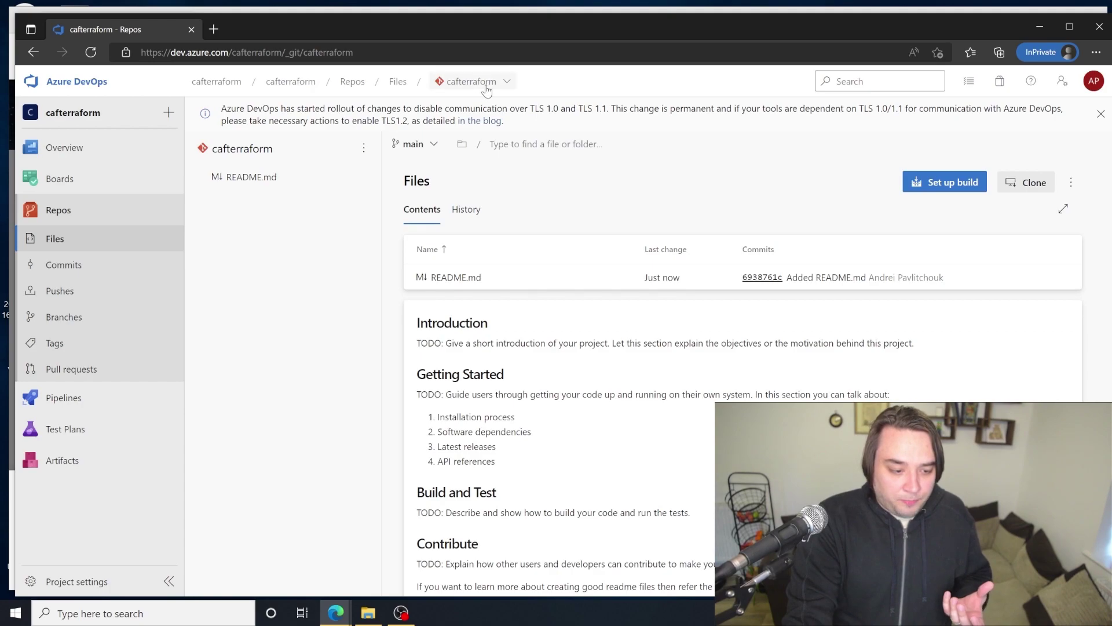
Show the repository picker from the repository name in the breadcrumb.
click(485, 83)
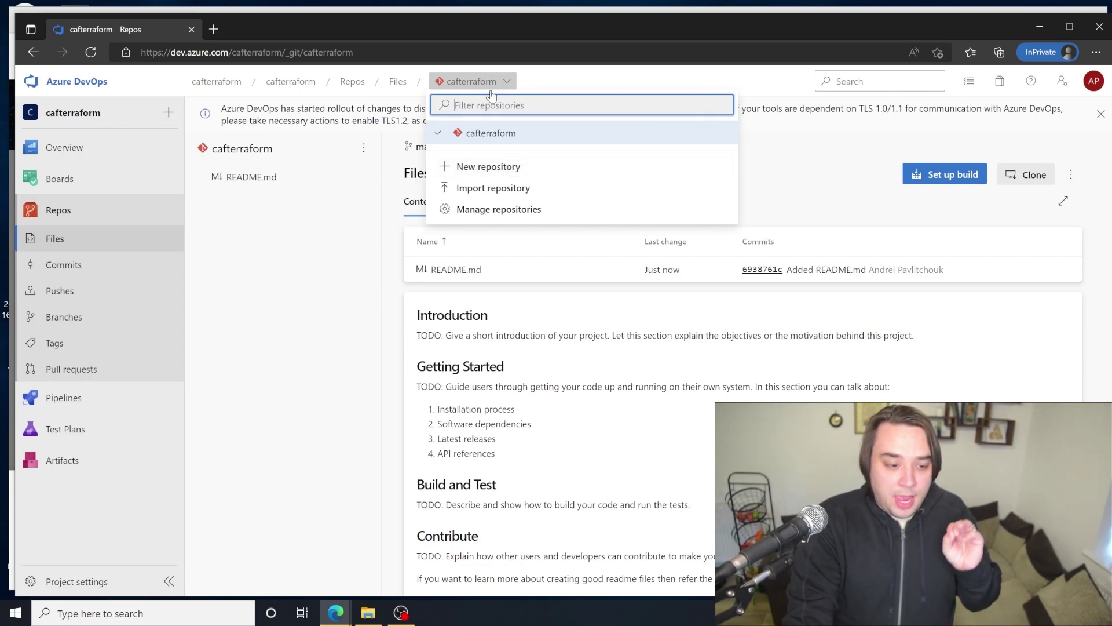
mouse_move(491, 133)
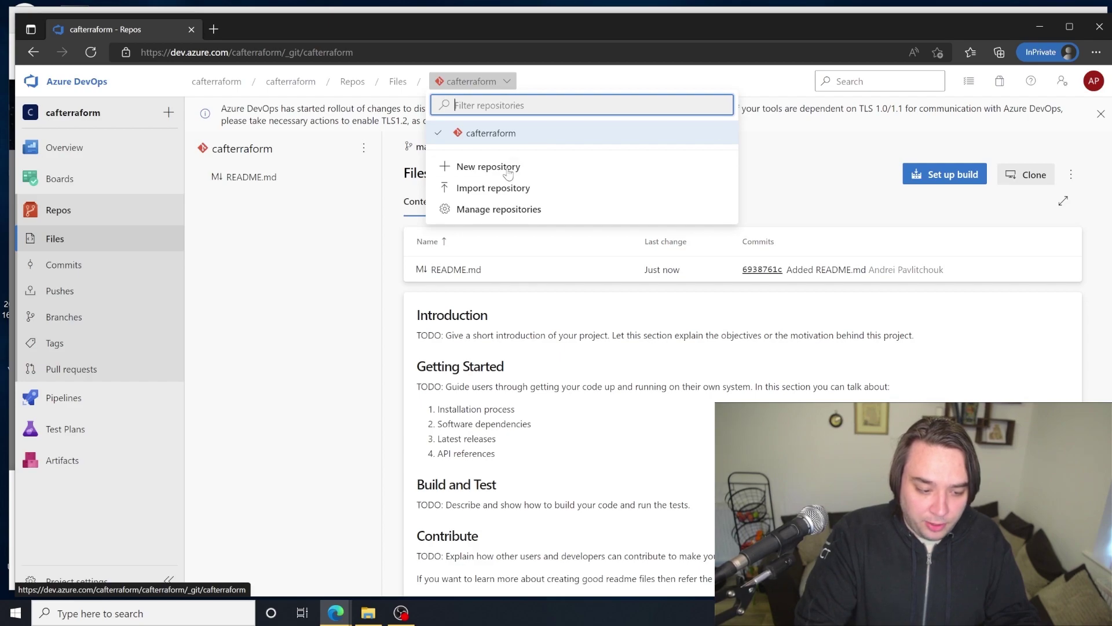
In Manage repositories, open the cafterraform repository's settings and rename it.
click(522, 214)
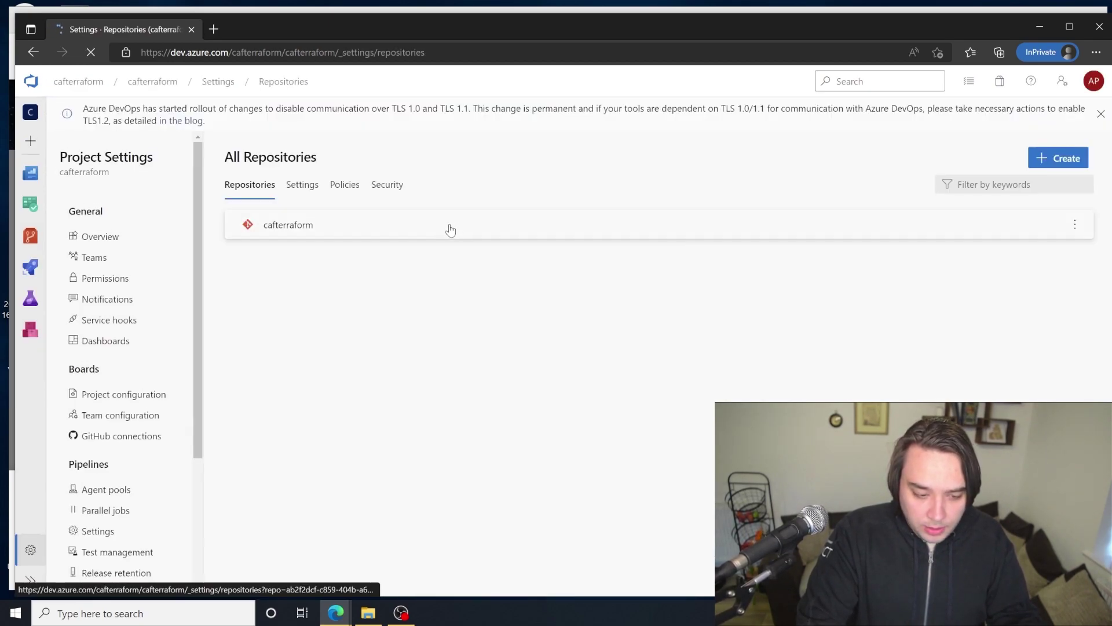
click(357, 236)
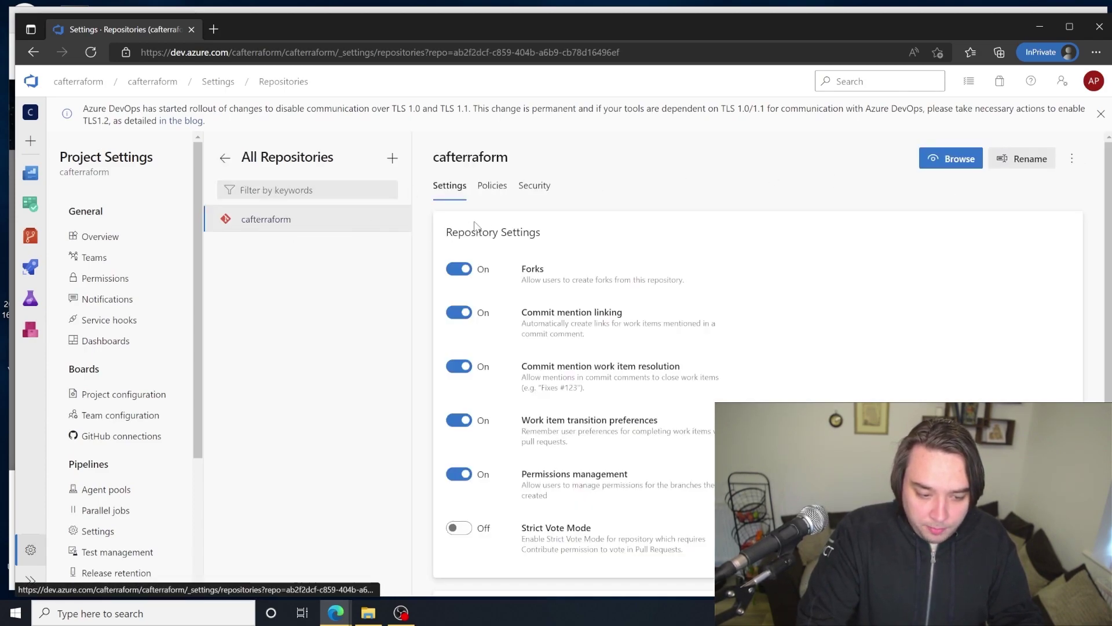
click(1025, 166)
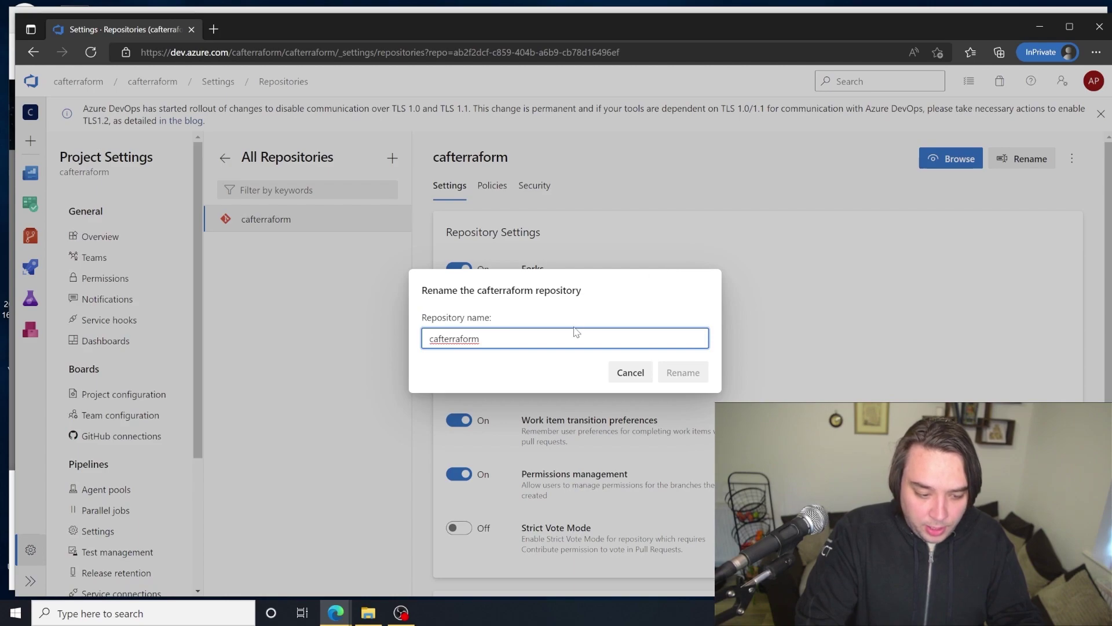
text(m)
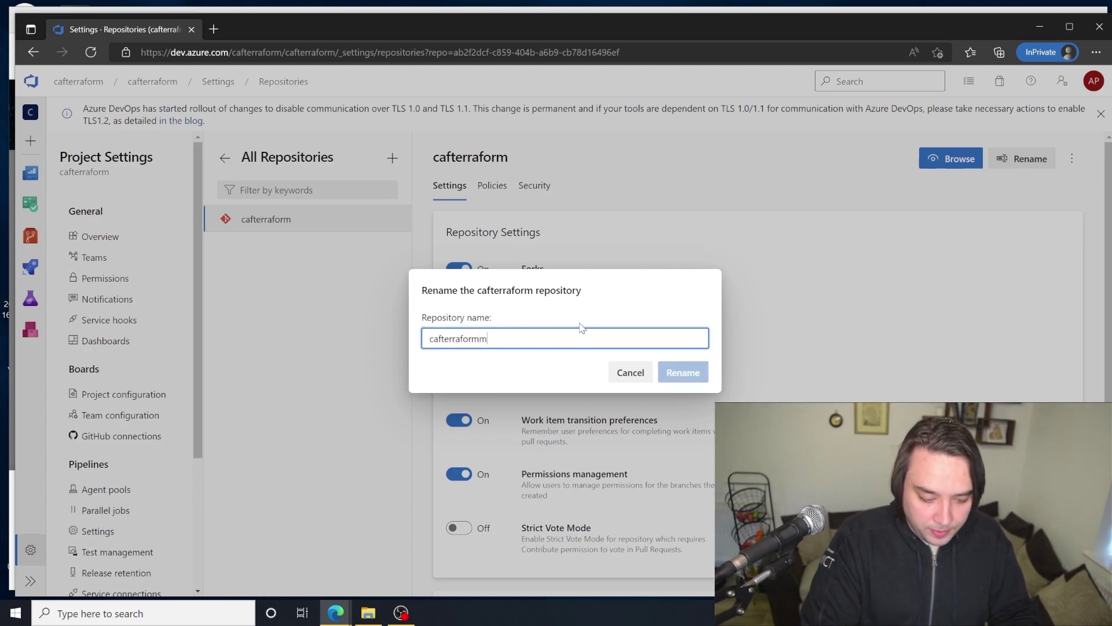
text(odules)
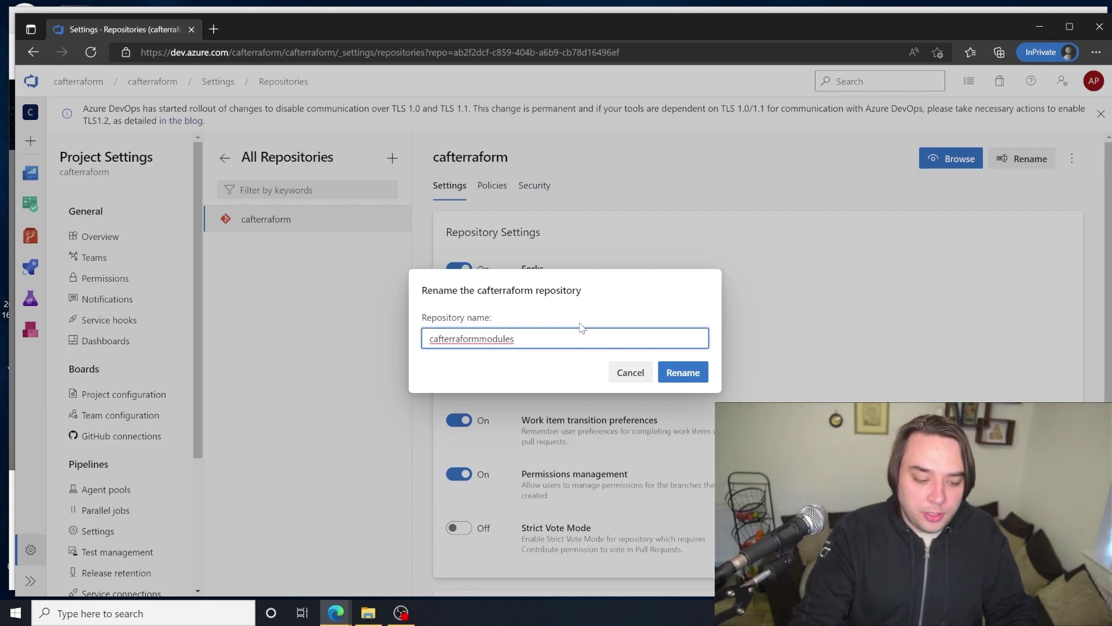
click(682, 373)
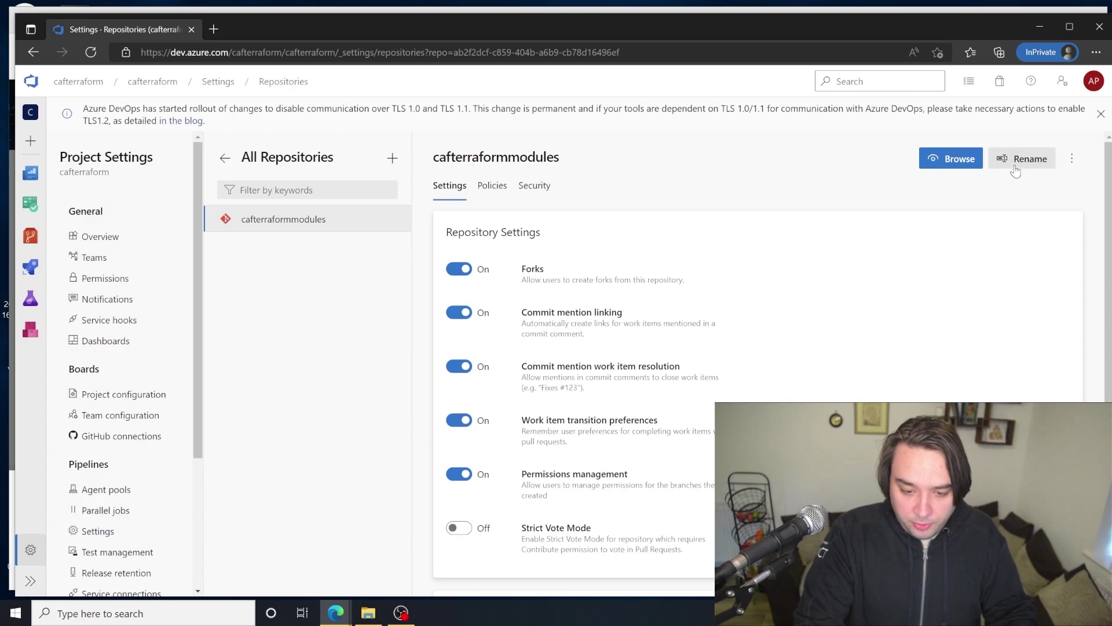
Check cafterraformmodules in the repository list, then return to the project's repository files.
click(224, 161)
click(345, 229)
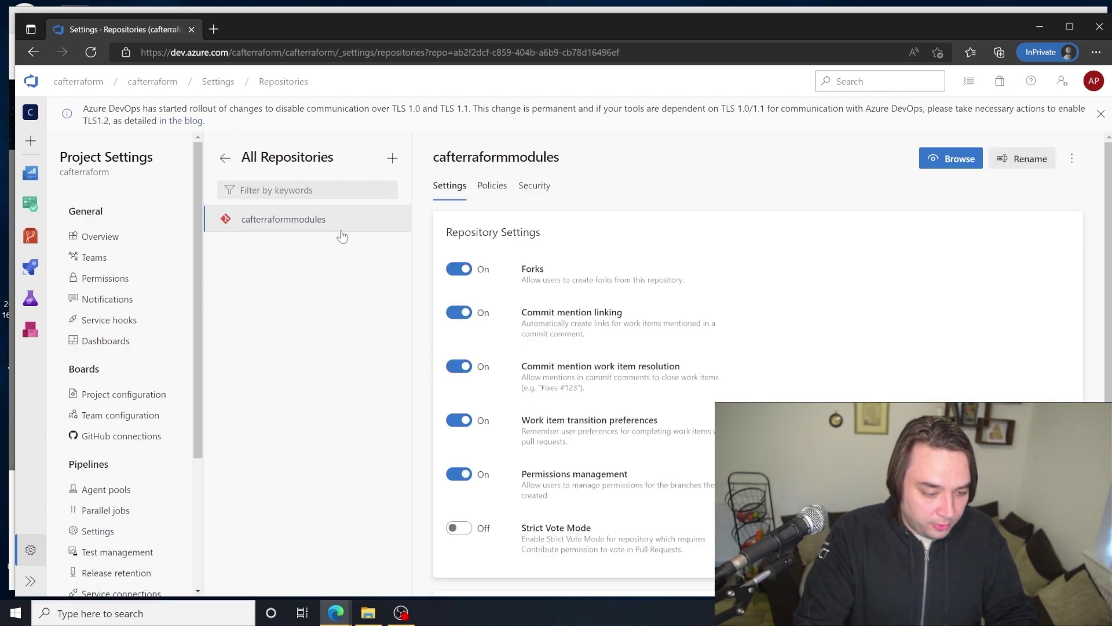
click(152, 80)
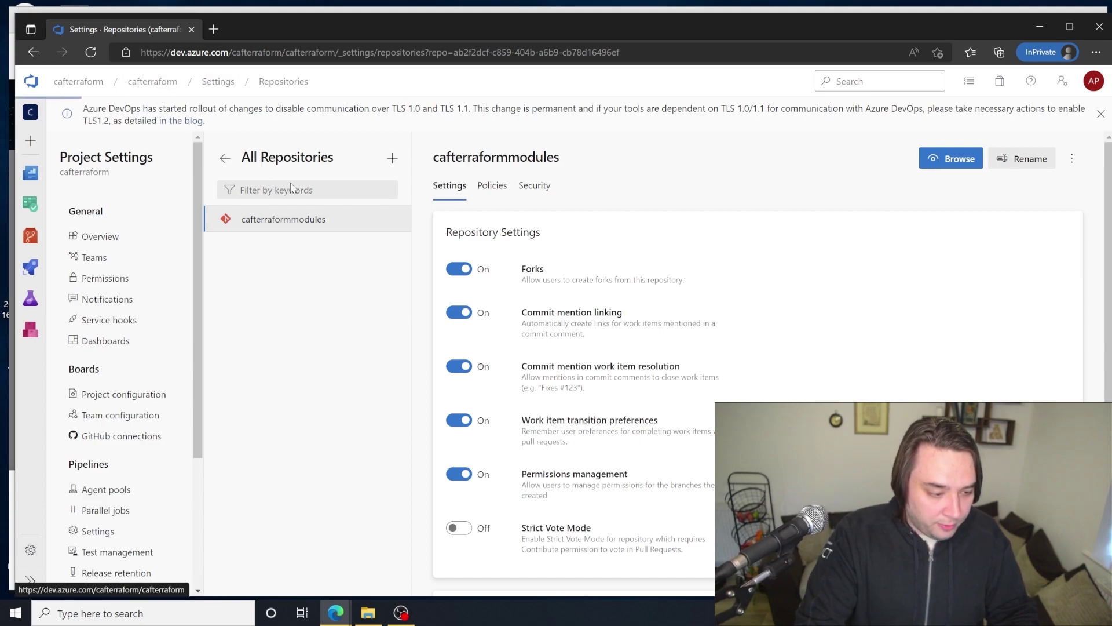
click(58, 288)
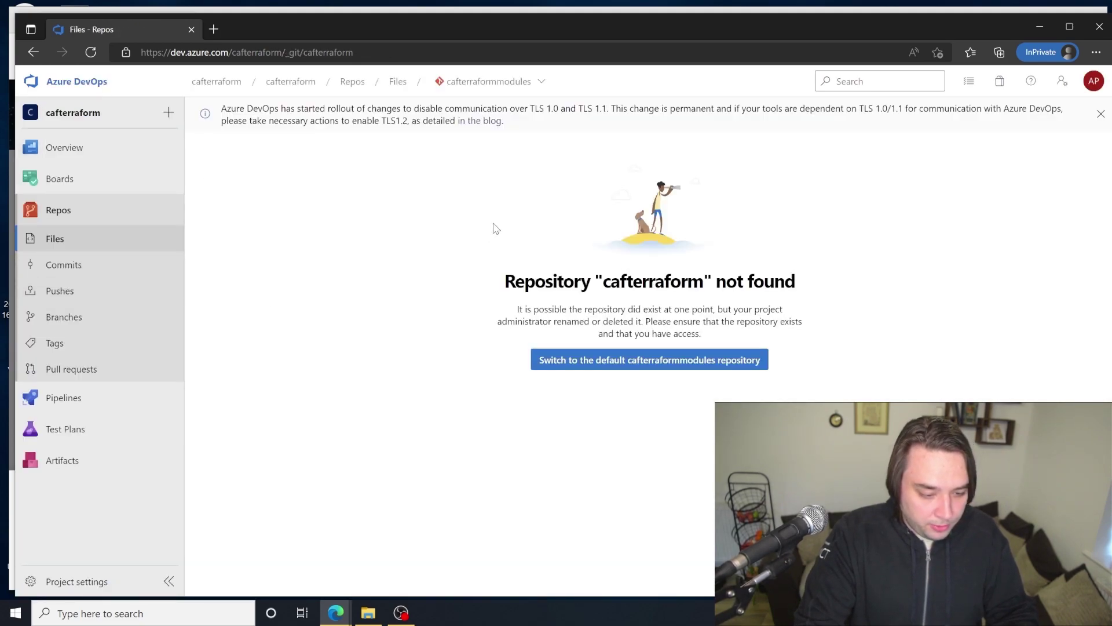
Switch to the renamed cafterraformmodules repository from the not-found page and view its README.md.
click(606, 360)
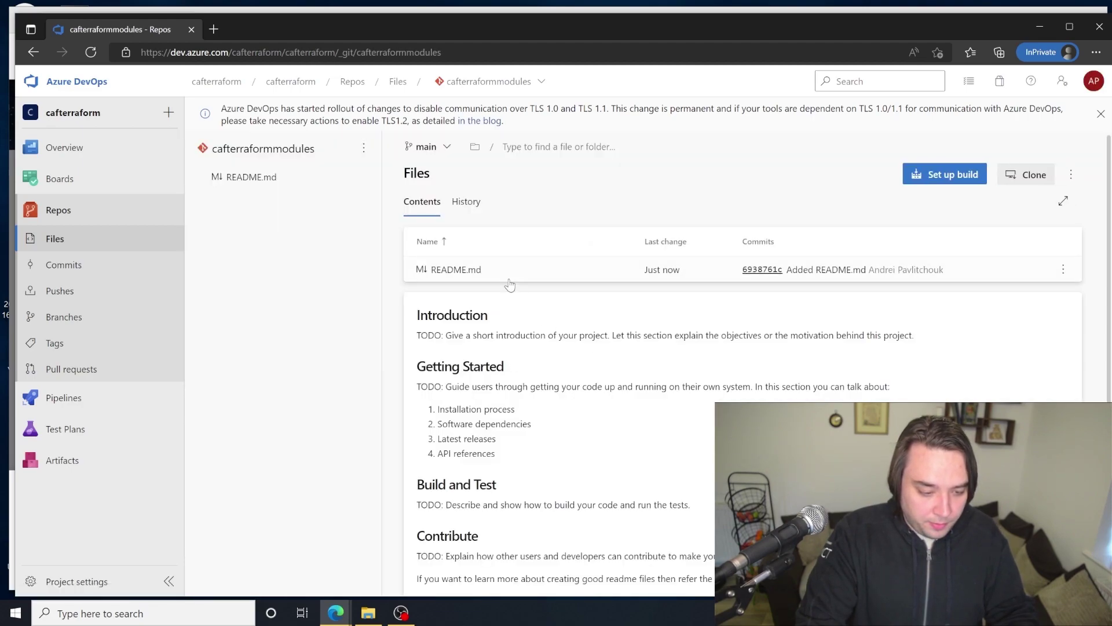
scroll(539, 281, down, 1)
scroll(434, 227, up, 1)
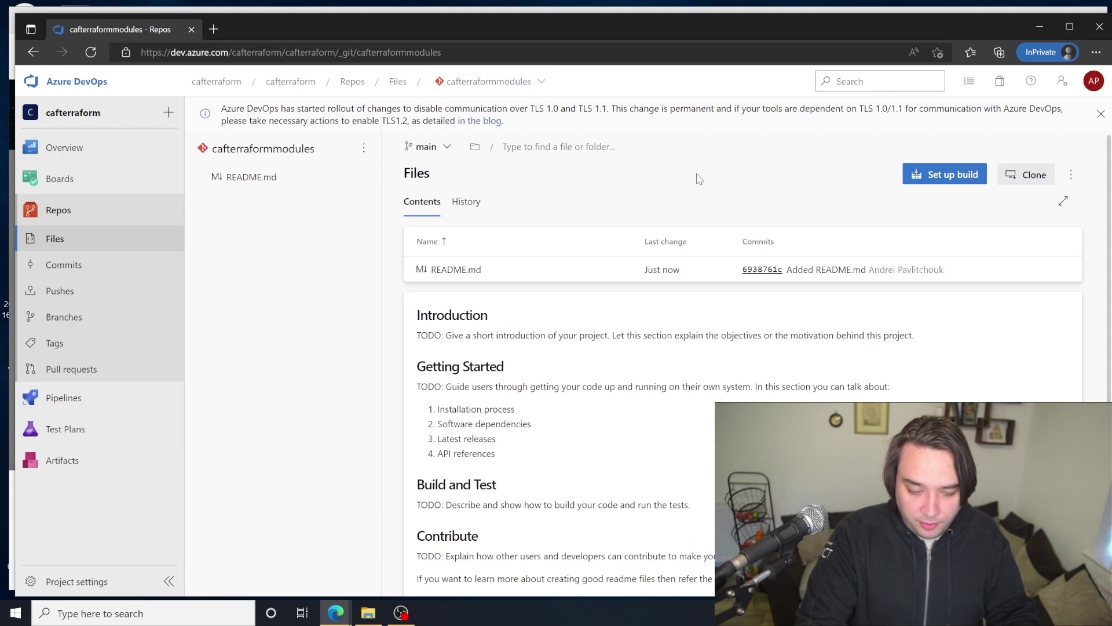
scroll(625, 270, down, 1)
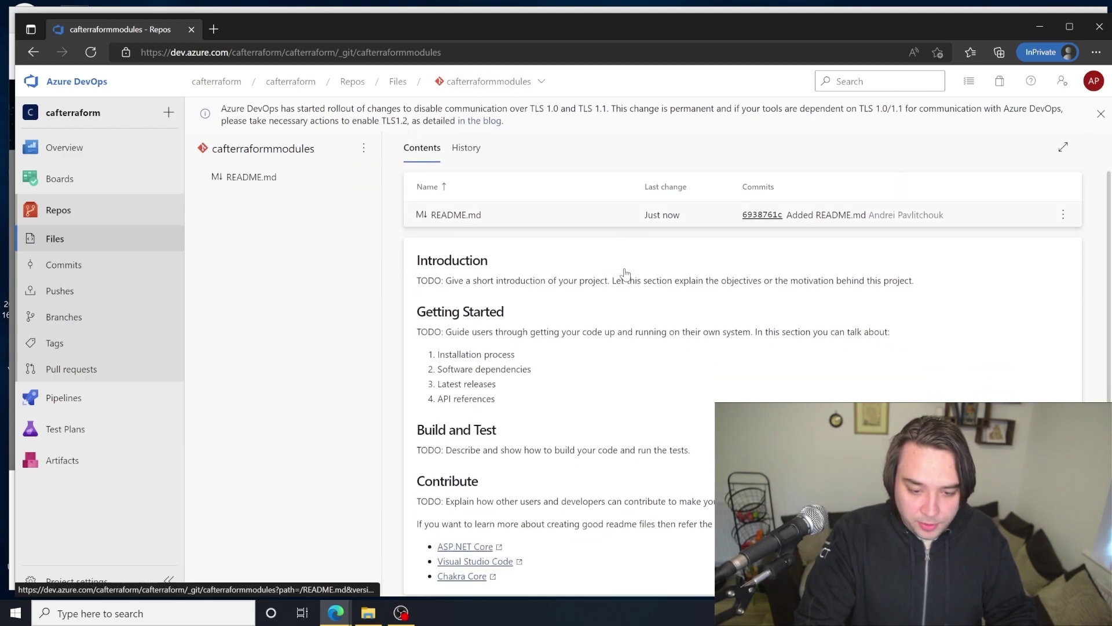
scroll(565, 295, up, 1)
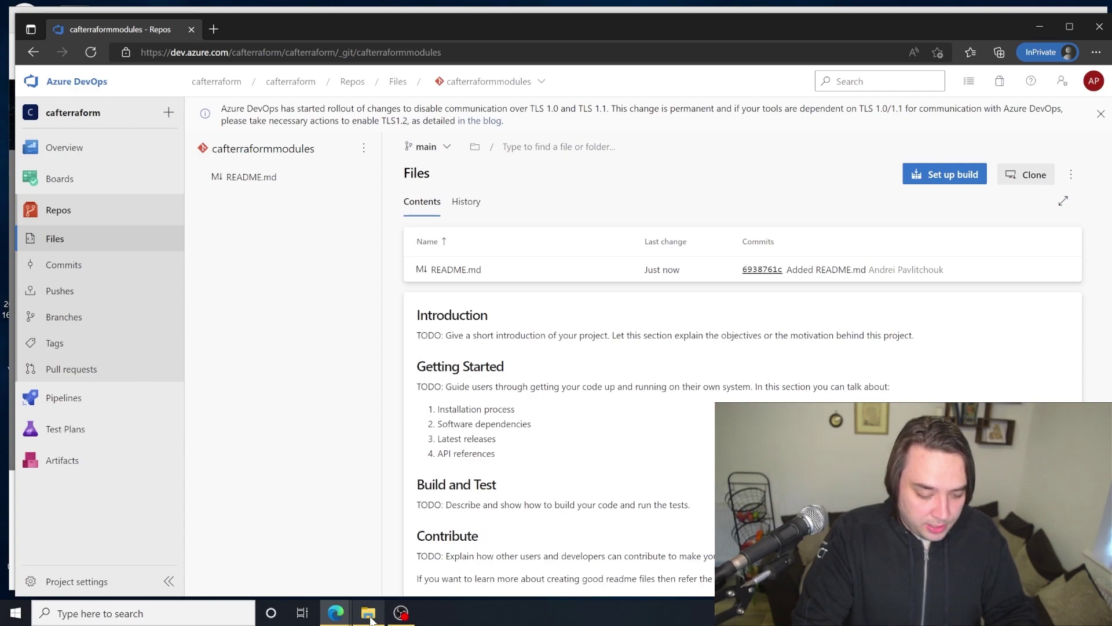
Search for visual studio code and download the Windows installer from code.visualstudio.com.
click(212, 31)
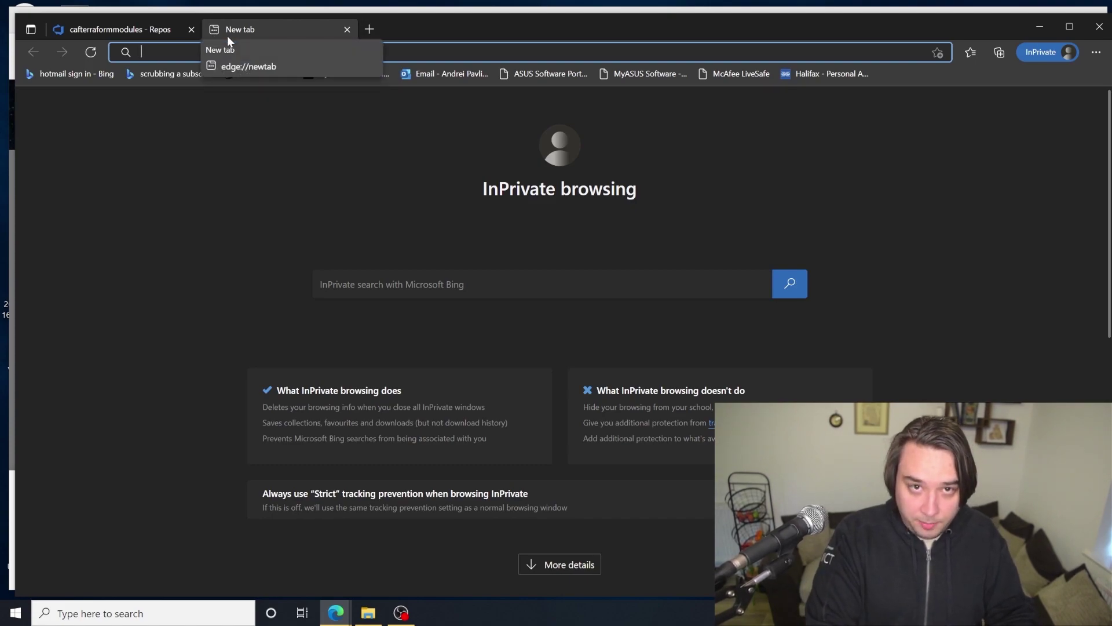
text(v)
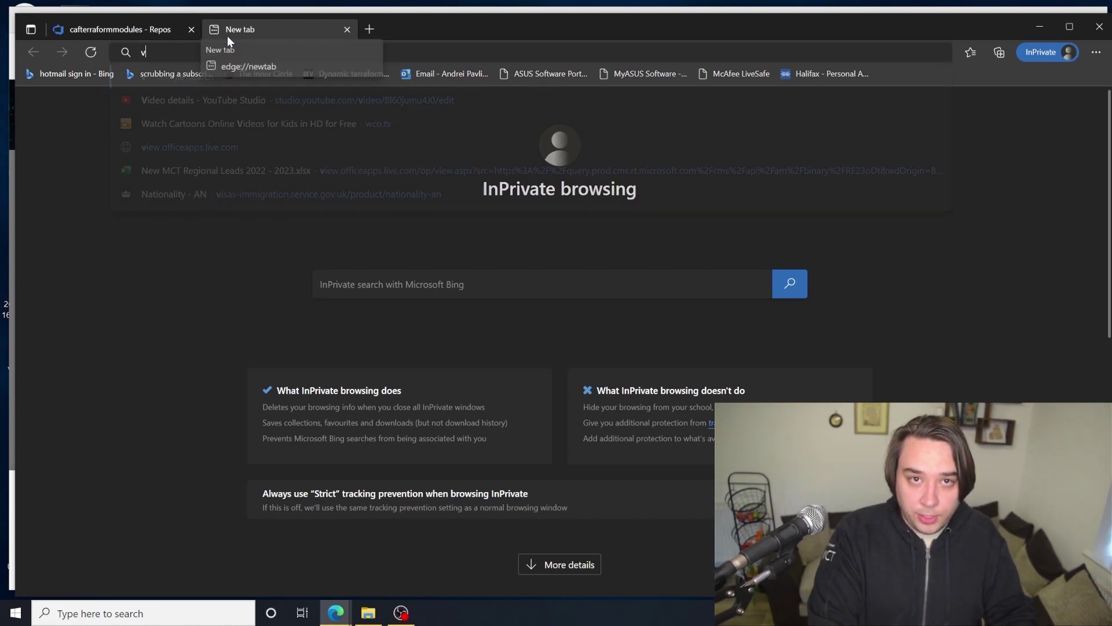
text(isual studio)
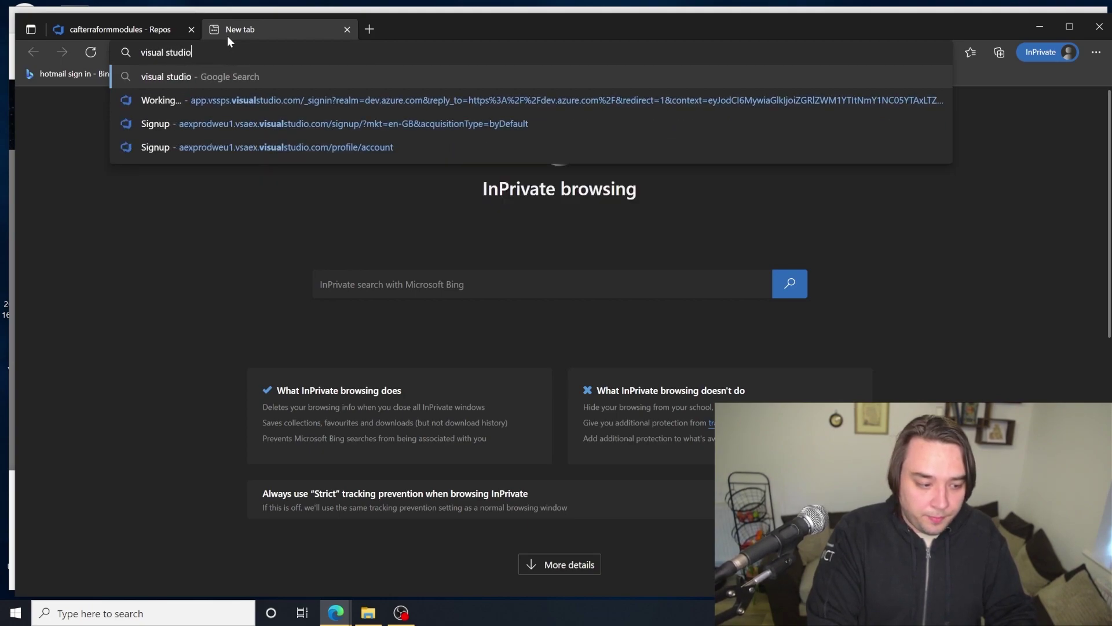
text( code#)
key(BackSpace)
key(Return)
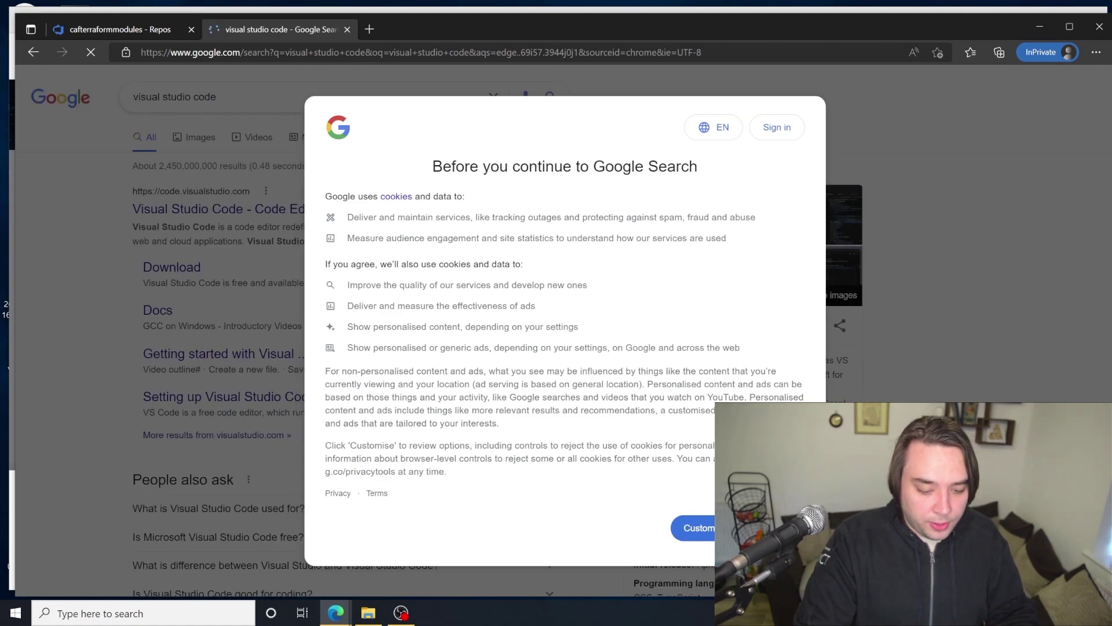
click(782, 528)
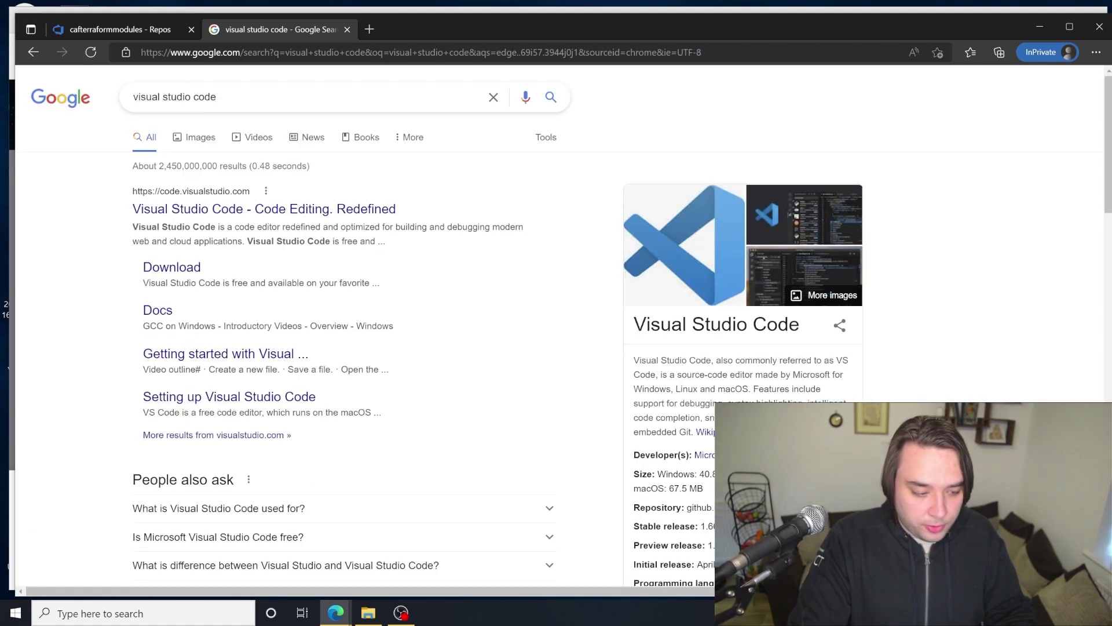
click(368, 212)
click(296, 296)
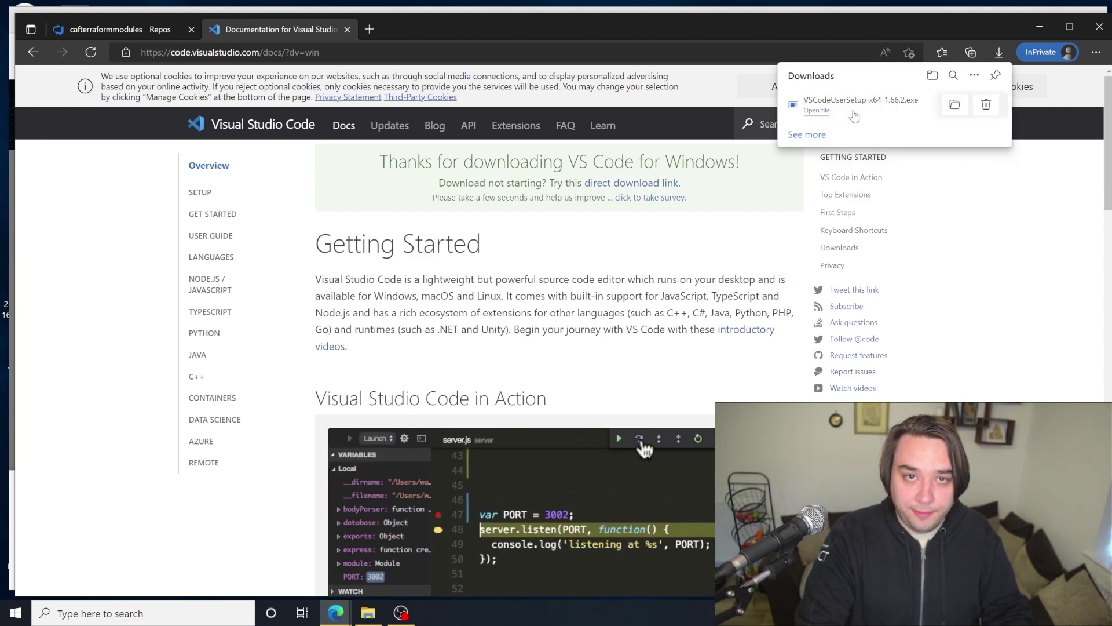
Run VSCodeUserSetup, accept the licence, keep default location, Start Menu and tasks, install, then launch it.
click(854, 116)
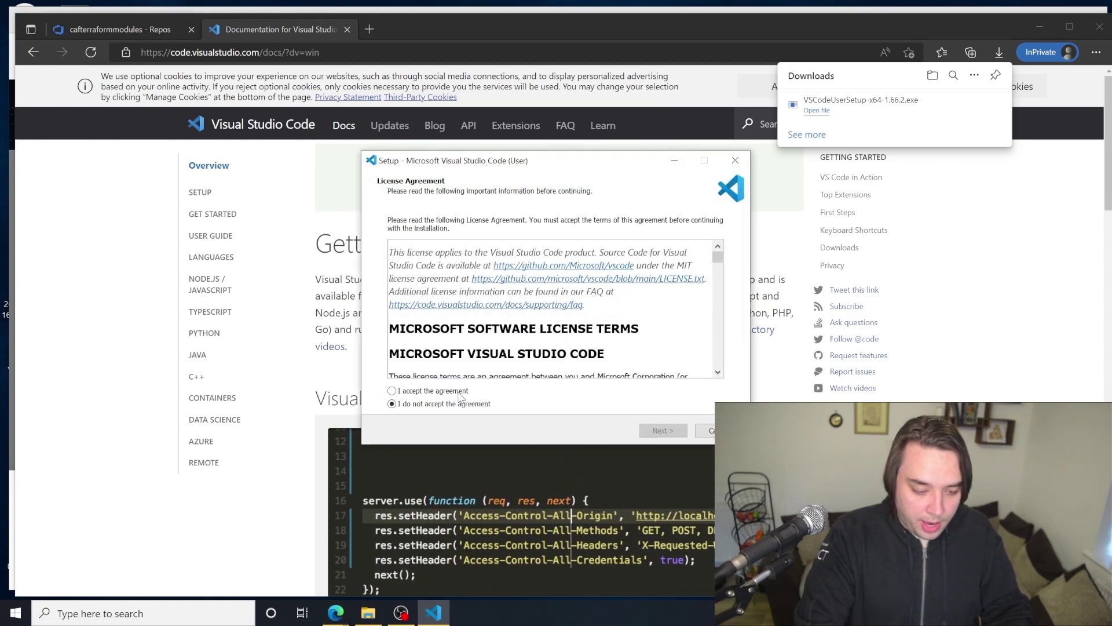
click(459, 392)
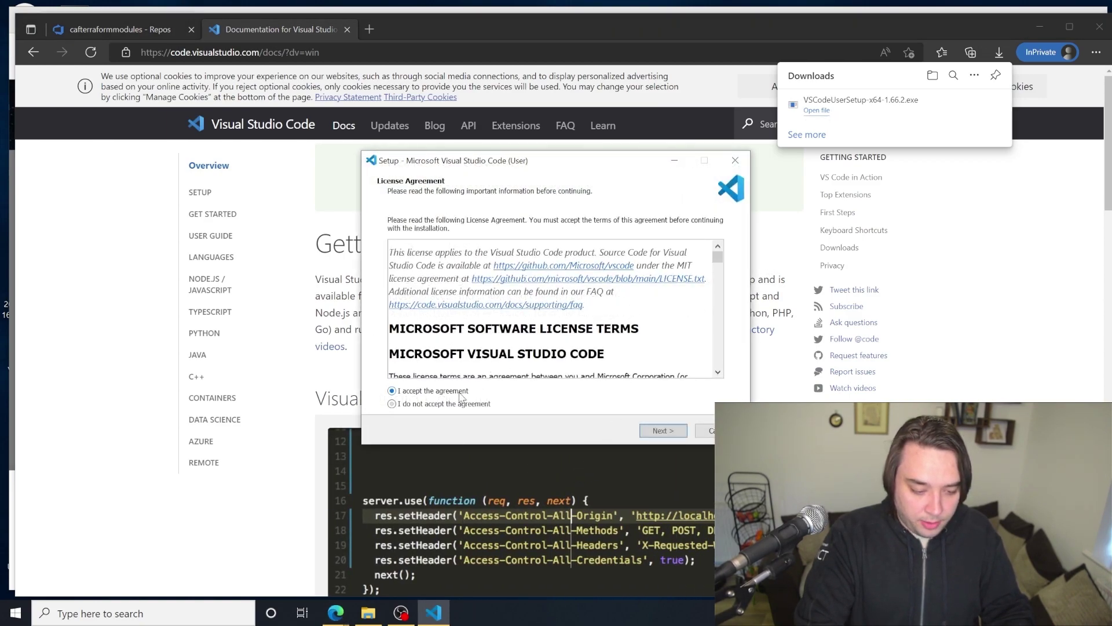
click(673, 435)
click(662, 430)
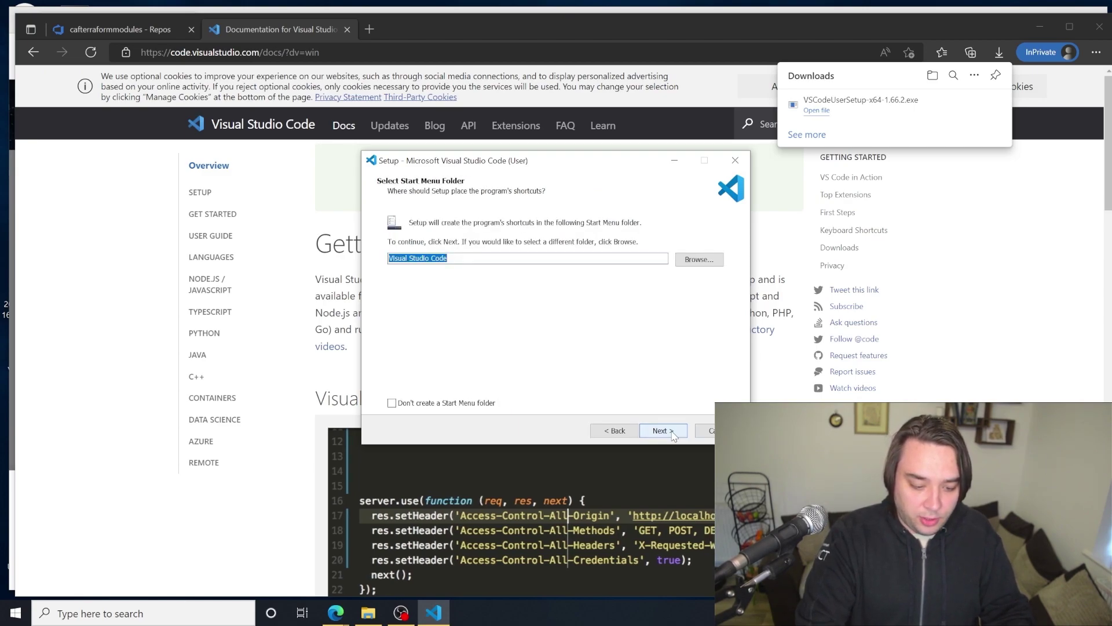
click(661, 430)
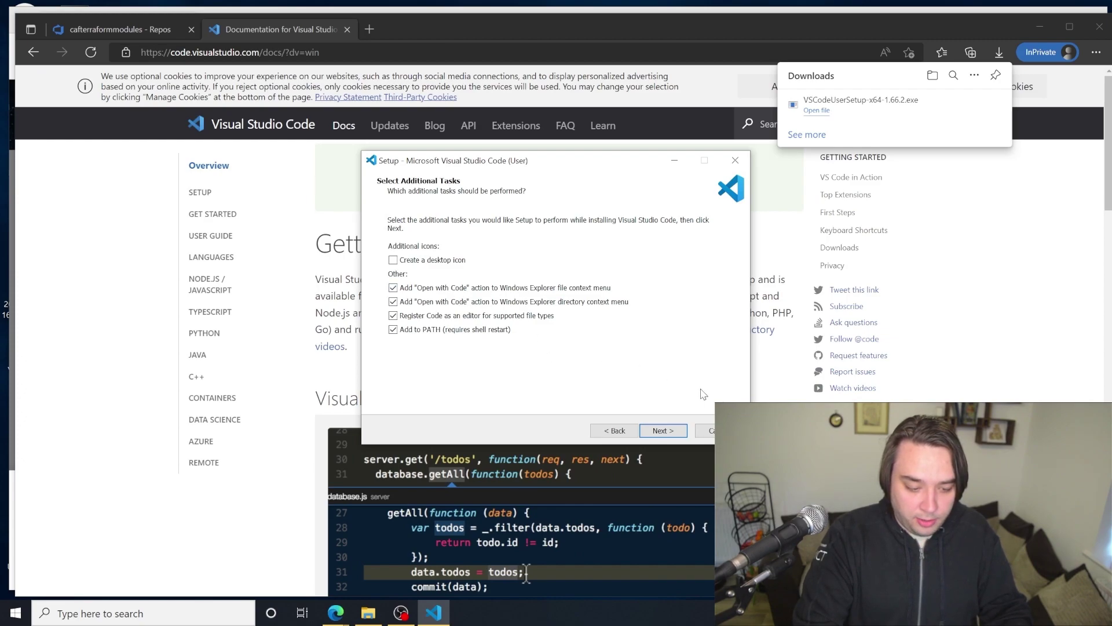
click(670, 429)
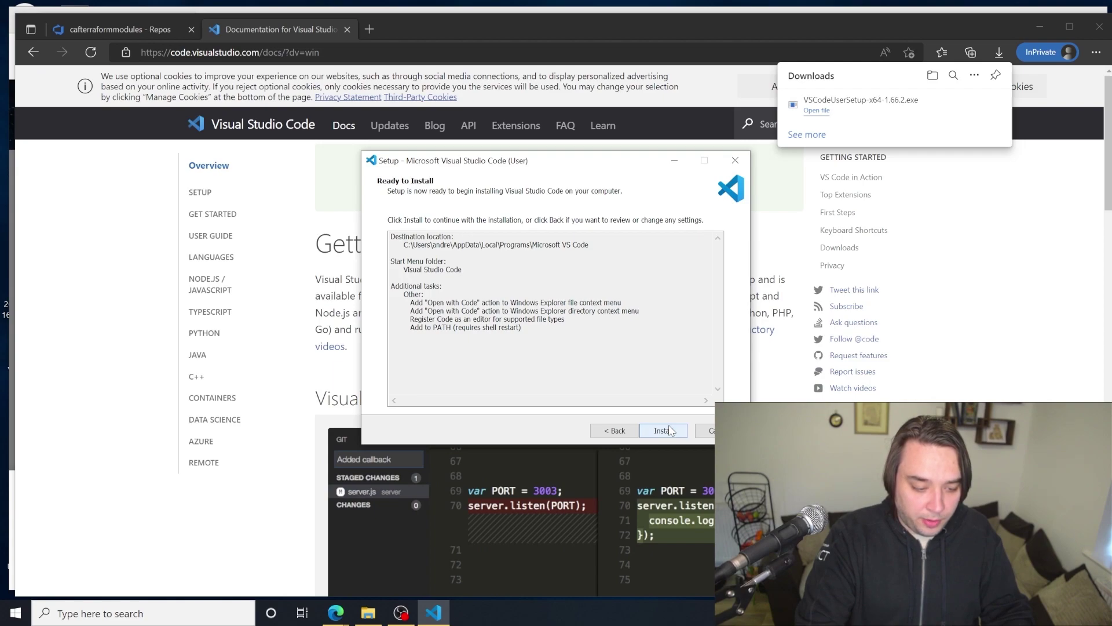
click(670, 434)
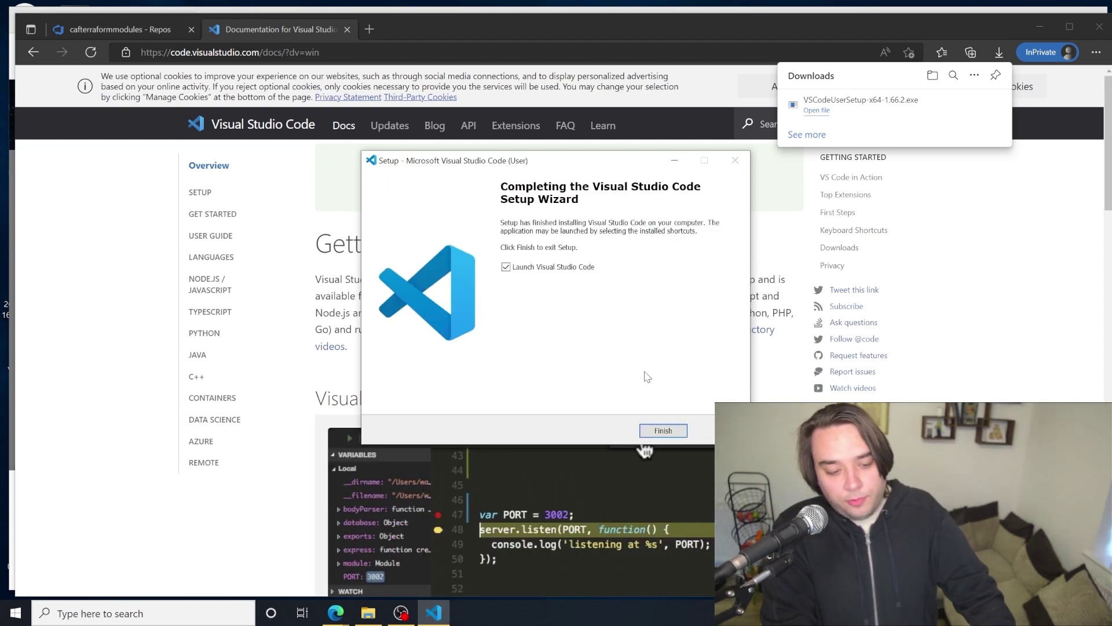
click(669, 434)
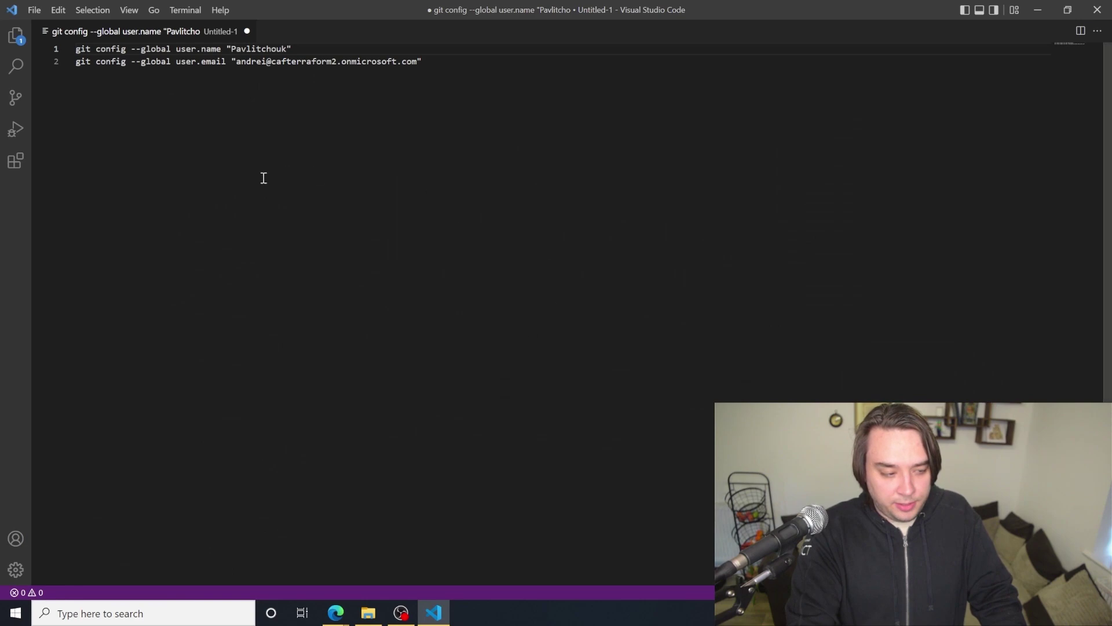
Show the Explorer panel and look through the Terminal menu without choosing a command.
click(17, 45)
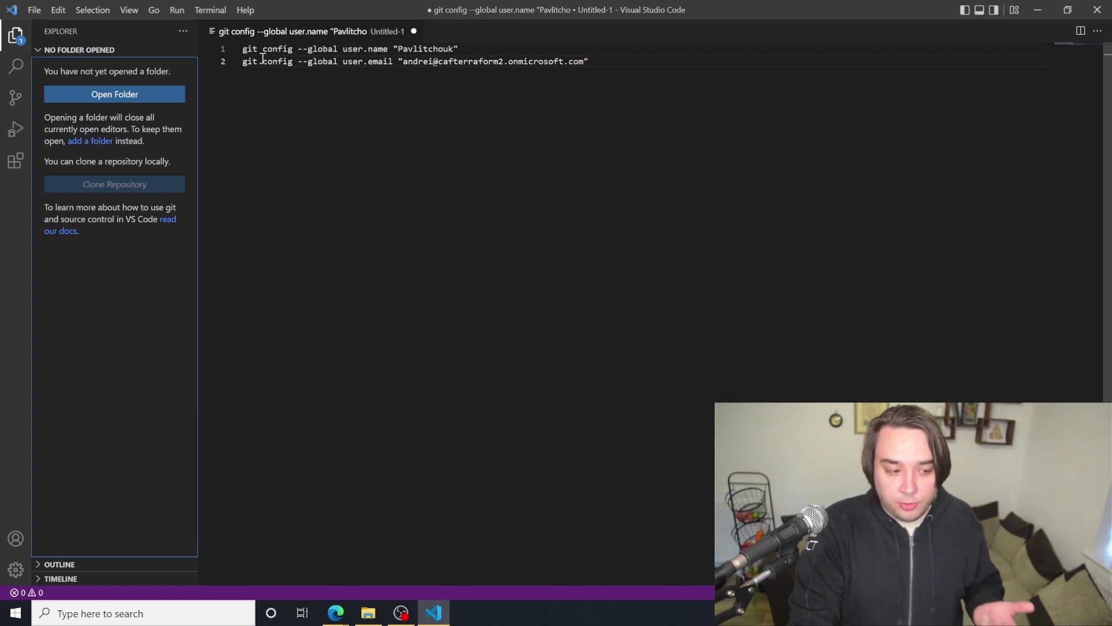
click(225, 11)
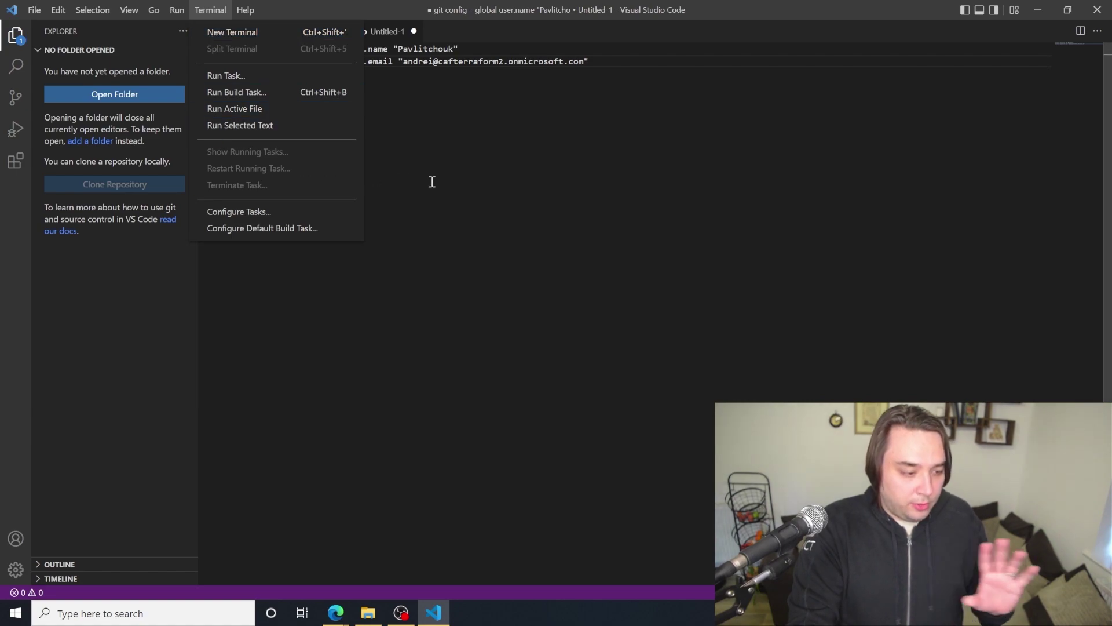
click(460, 182)
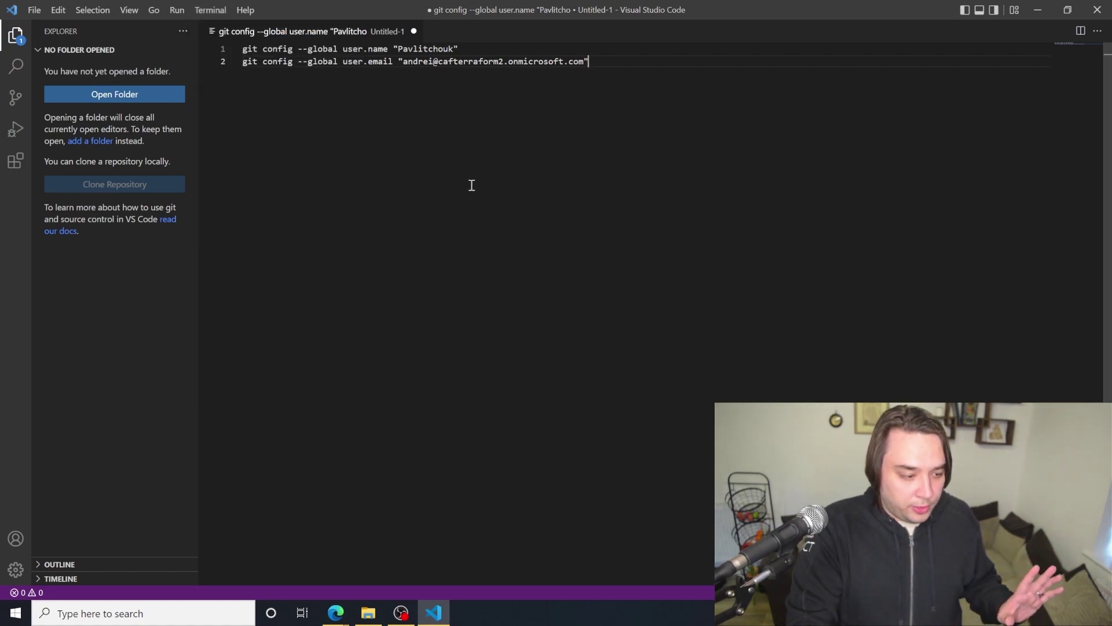
Search for the Git download and choose the Windows version on git-scm.com/downloads.
click(1043, 7)
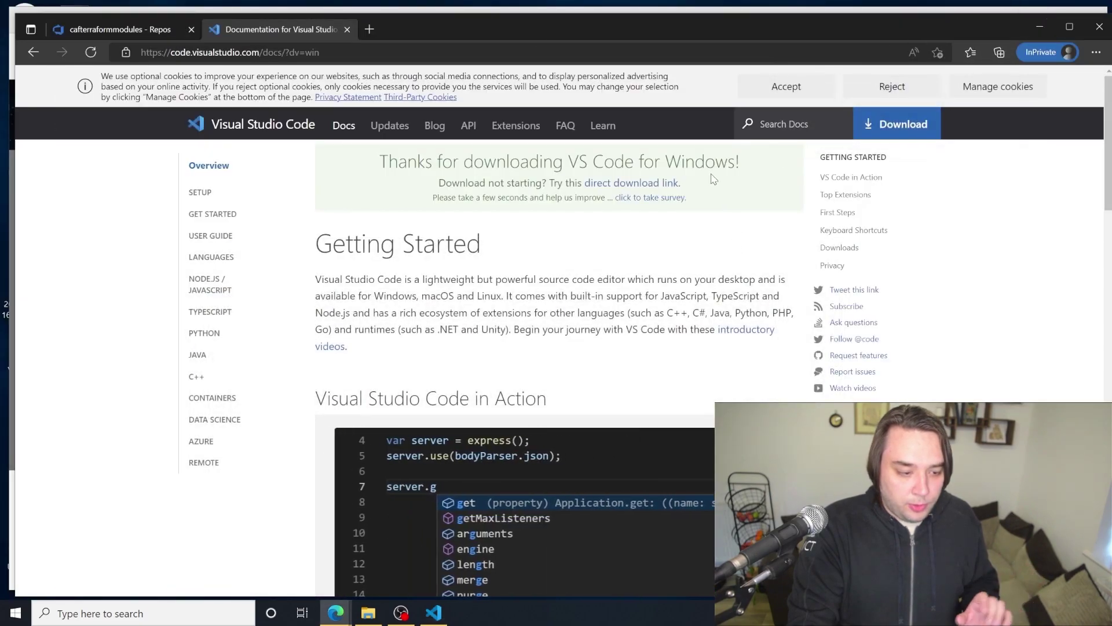
click(370, 31)
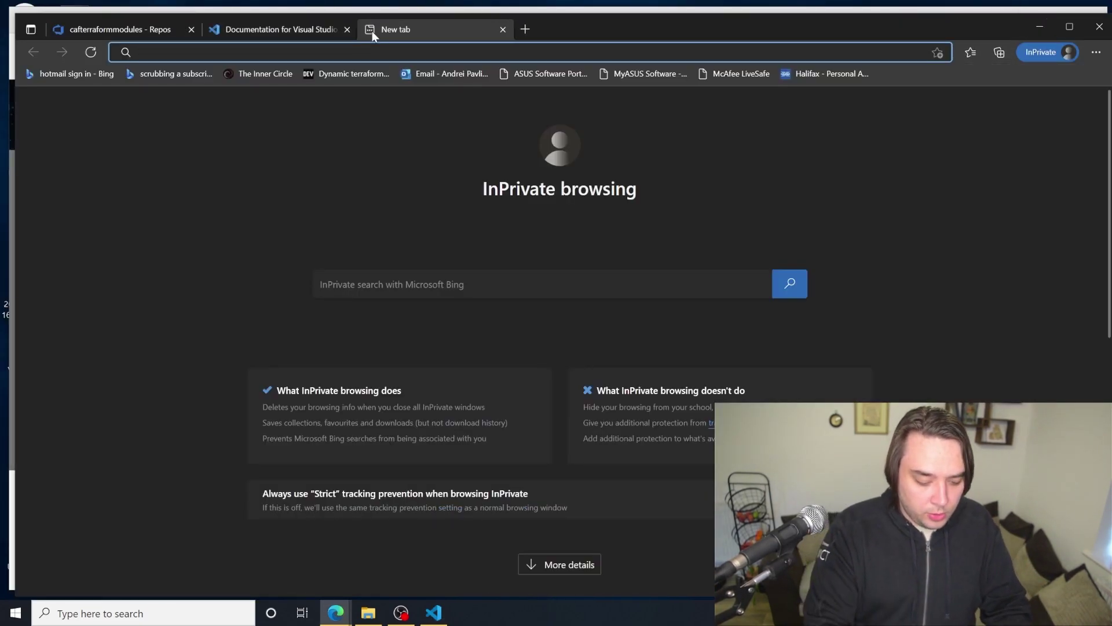
text(download git)
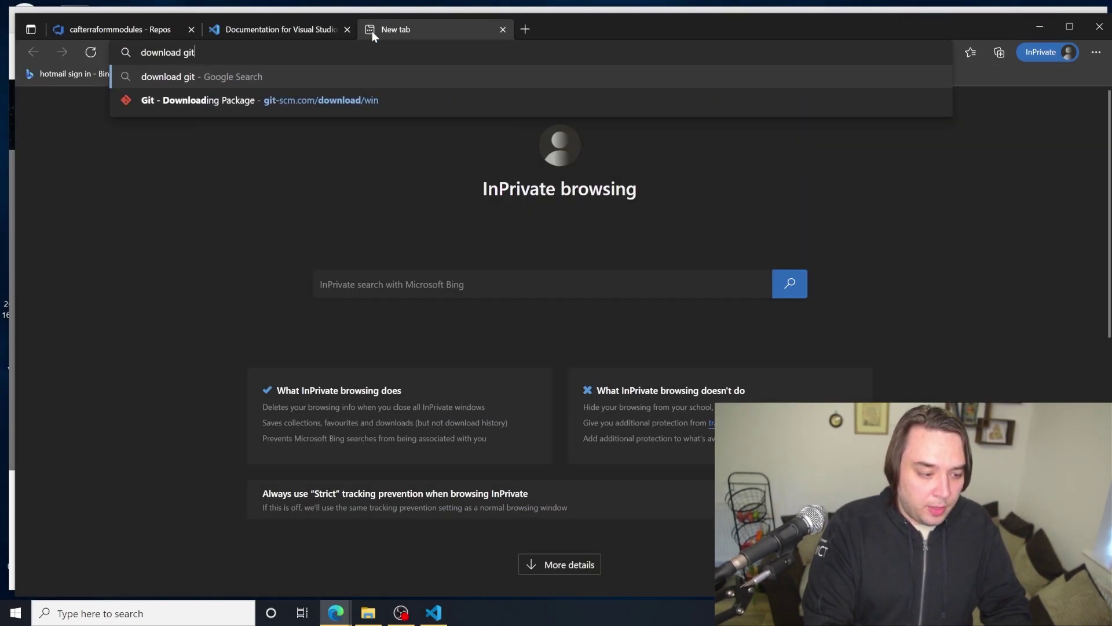
key(Return)
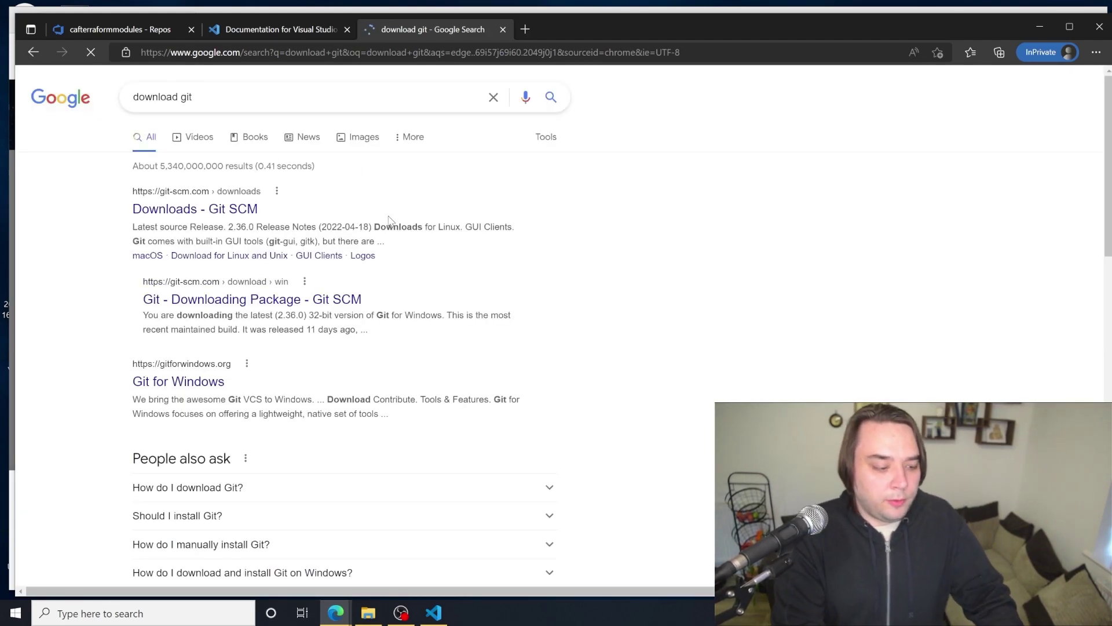
click(186, 207)
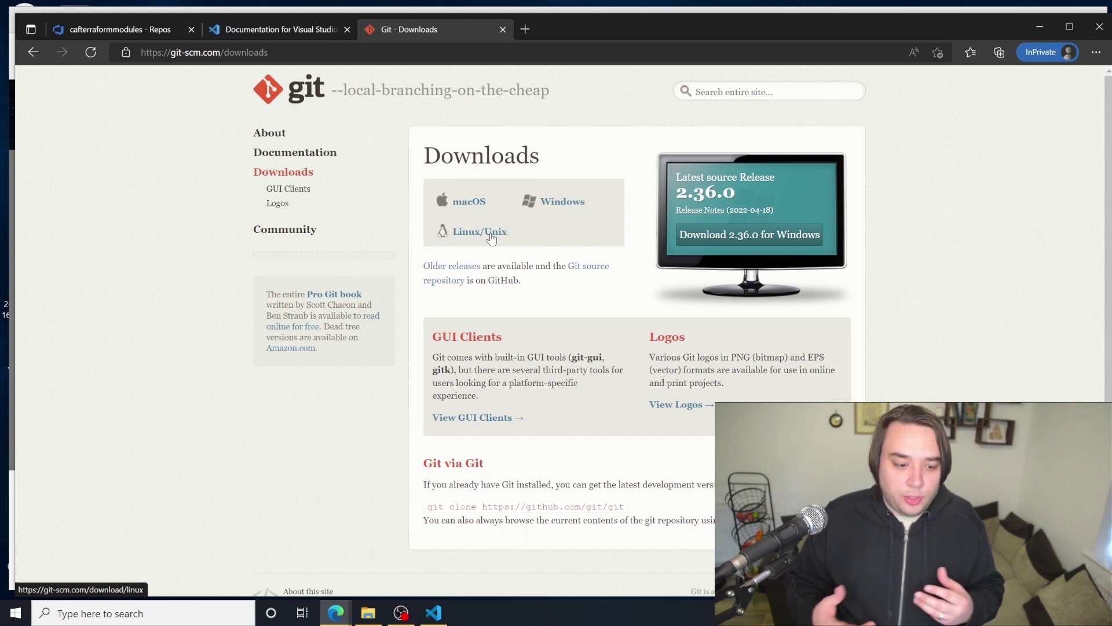
click(565, 208)
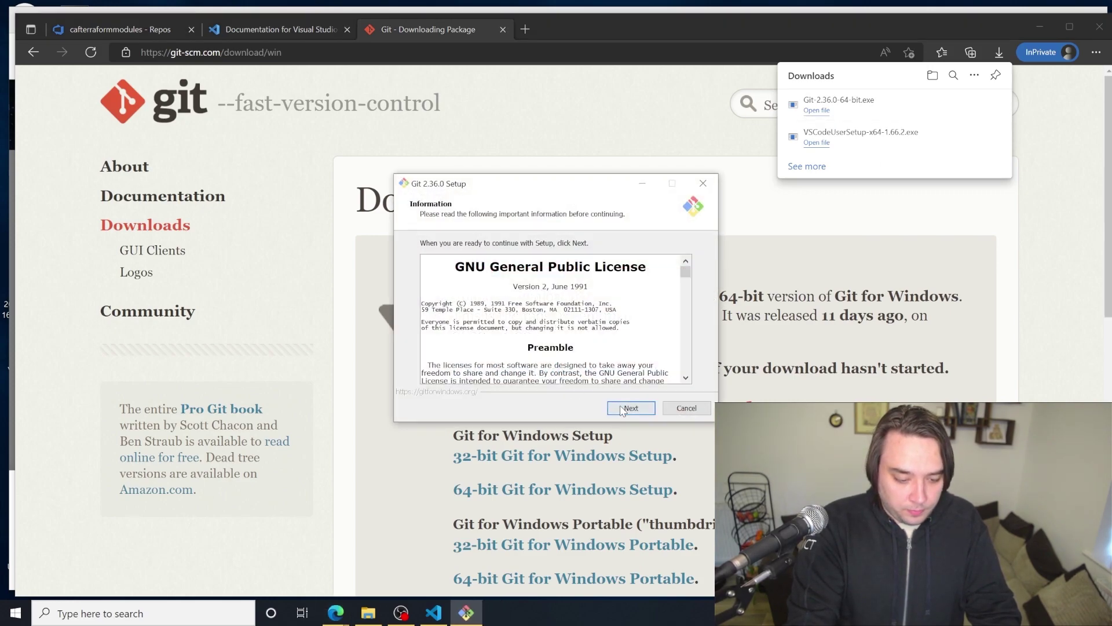
Accept the Git licence, use the existing folder, and keep default components, branch and PATH settings.
click(622, 411)
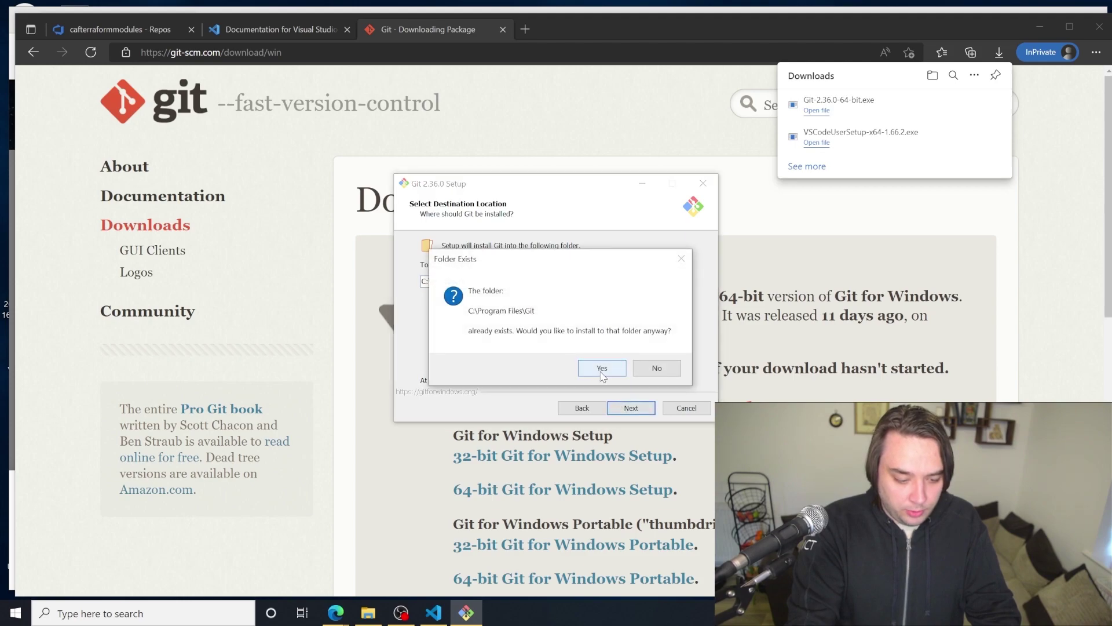
click(601, 368)
click(637, 412)
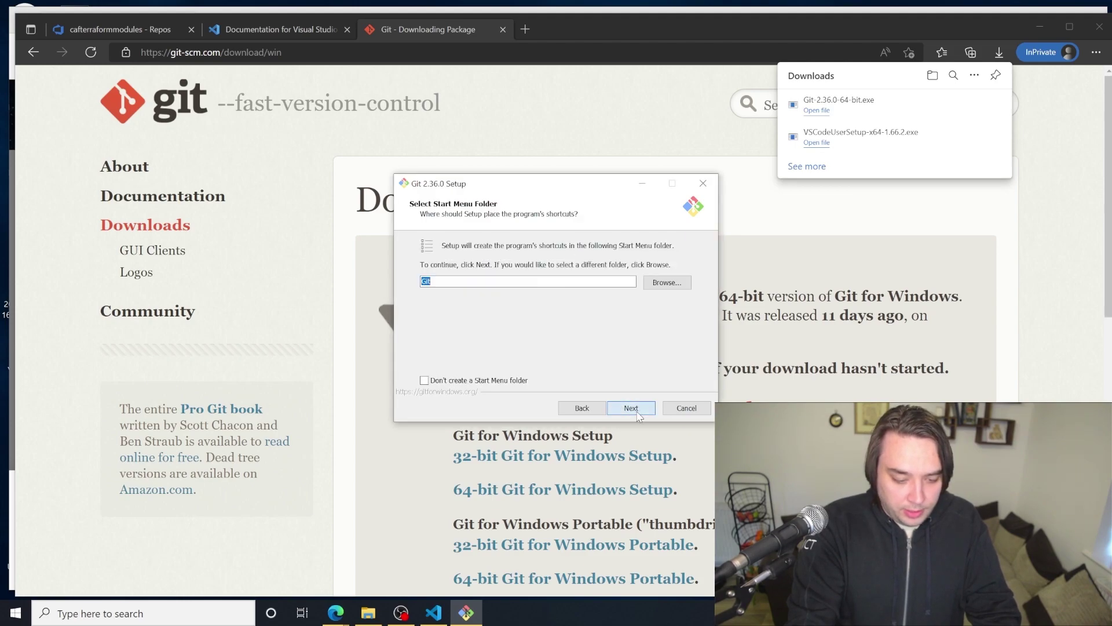
click(637, 412)
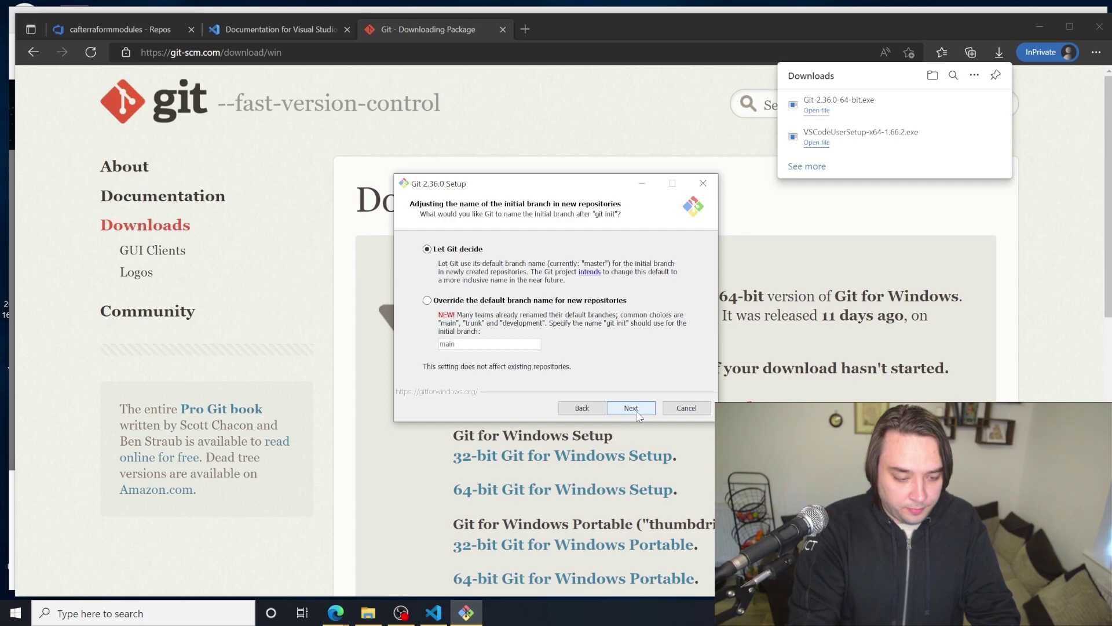
click(637, 412)
click(637, 412)
click(637, 412)
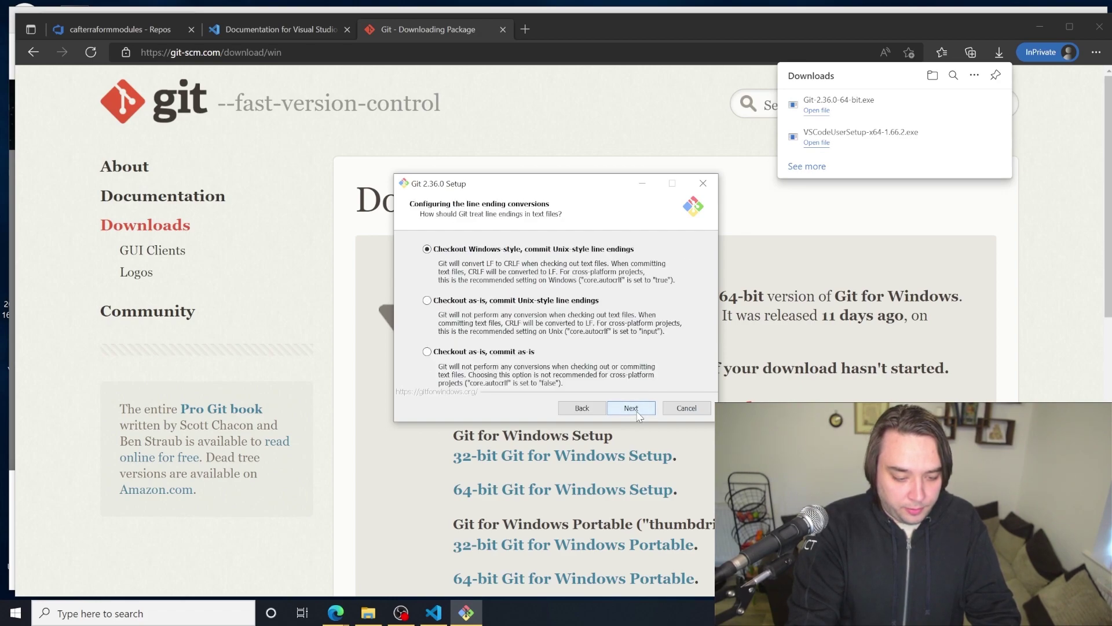
Keep Windows line endings, MinTTY, default pull and Credential Manager, then install Git 2.36.0 and finish.
click(639, 415)
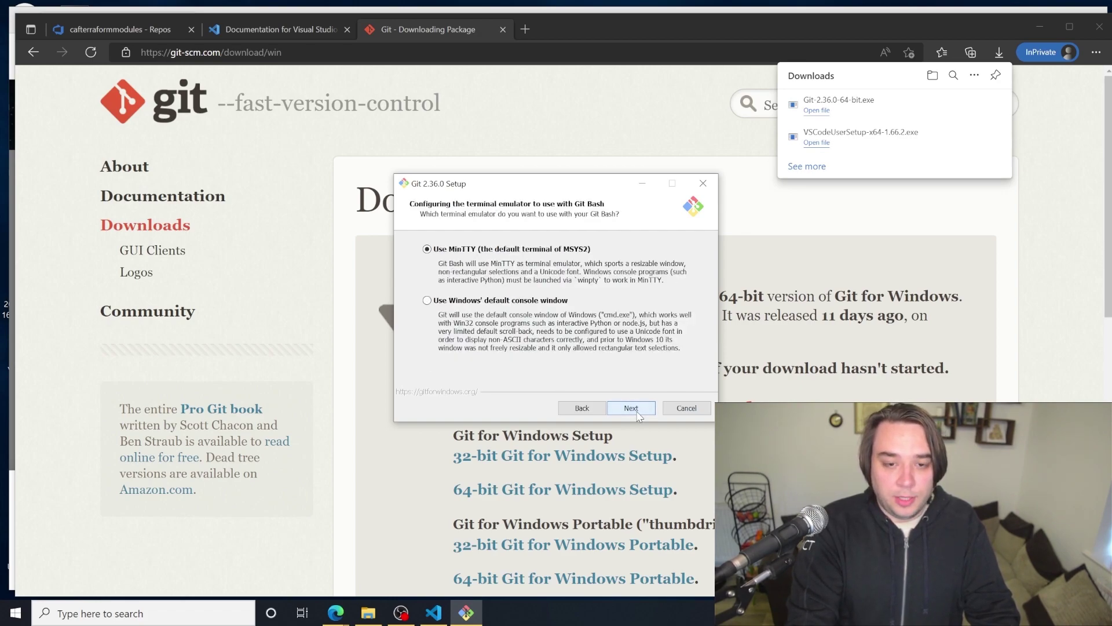
click(637, 415)
click(638, 416)
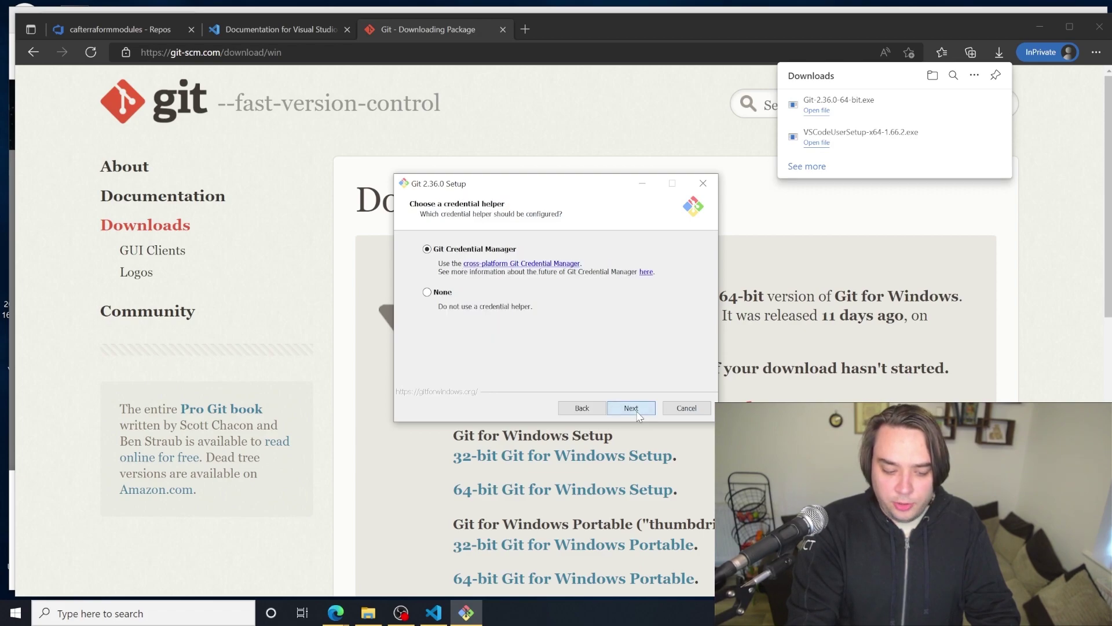
click(637, 415)
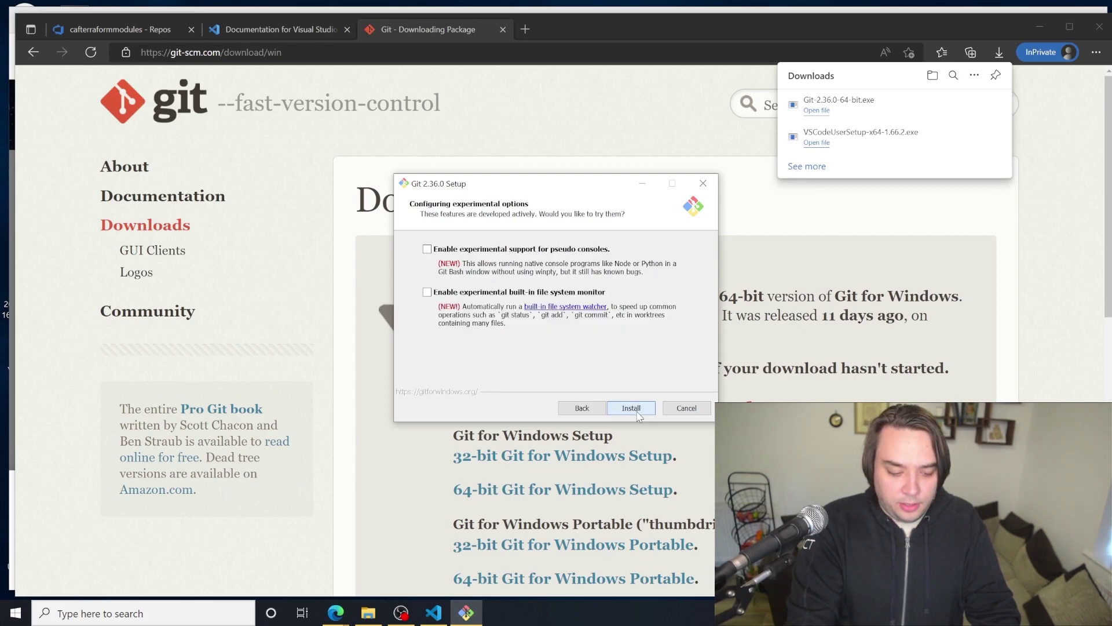
click(632, 409)
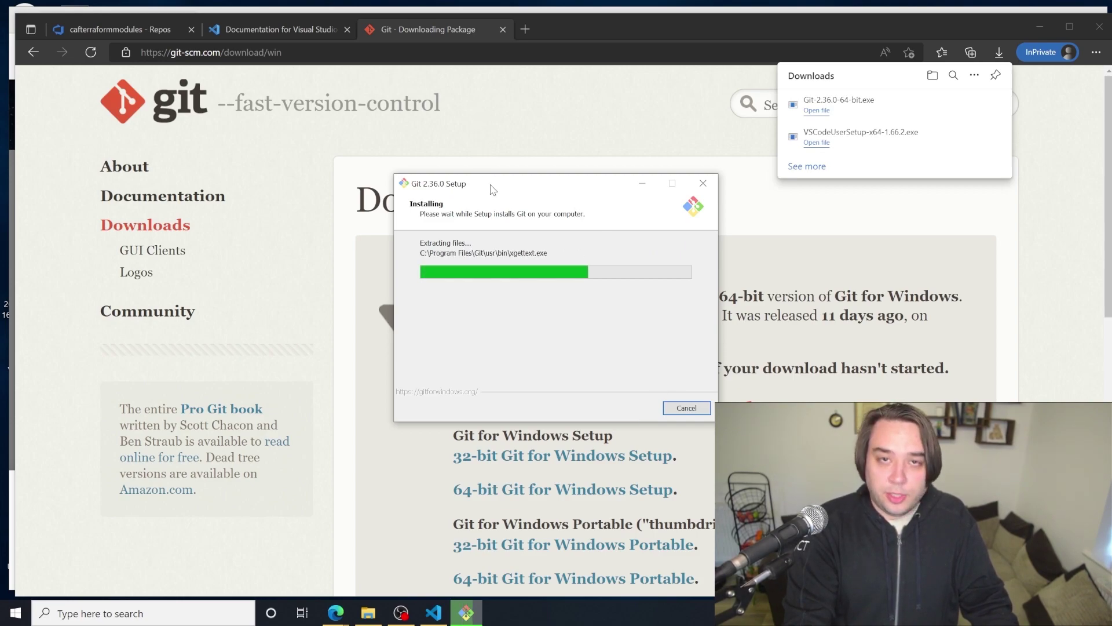
mouse_move(491, 190)
mouse_down()
mouse_move(401, 119)
mouse_move(459, 161)
mouse_up()
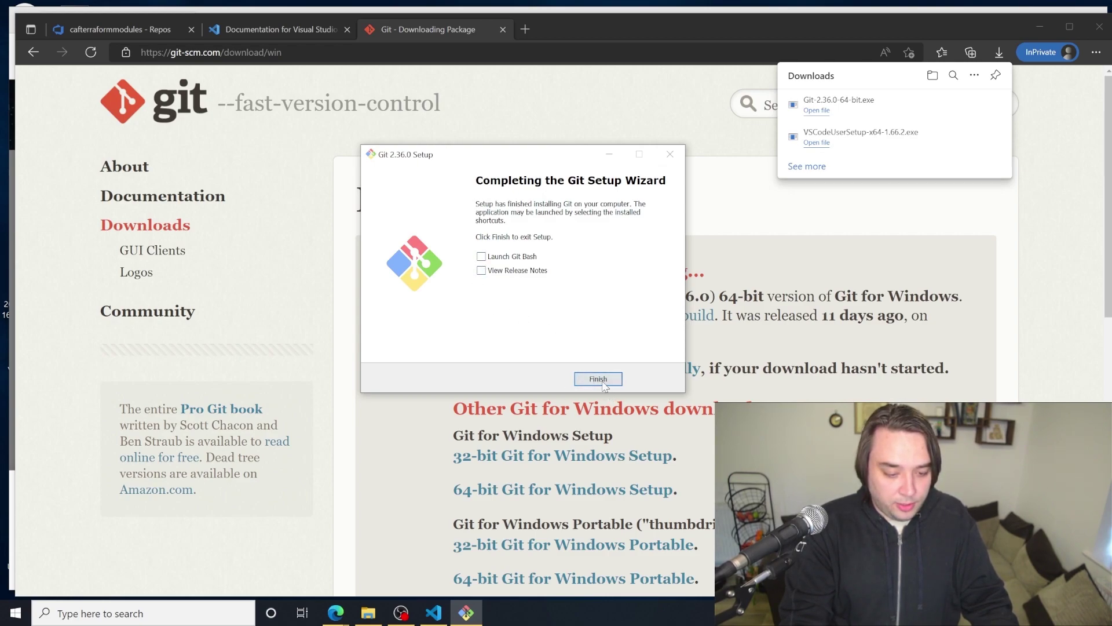
click(602, 382)
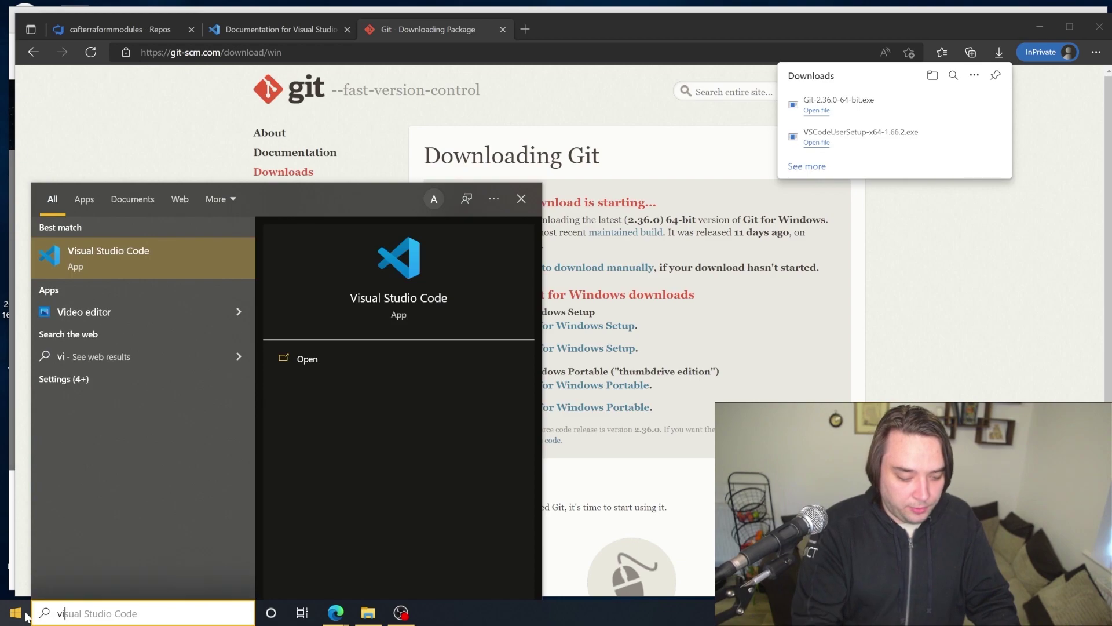
Relaunch VS Code from Windows search and open the caf-terraform-landingzones GitHub favourite in Edge.
click(16, 612)
text(vis)
key(Return)
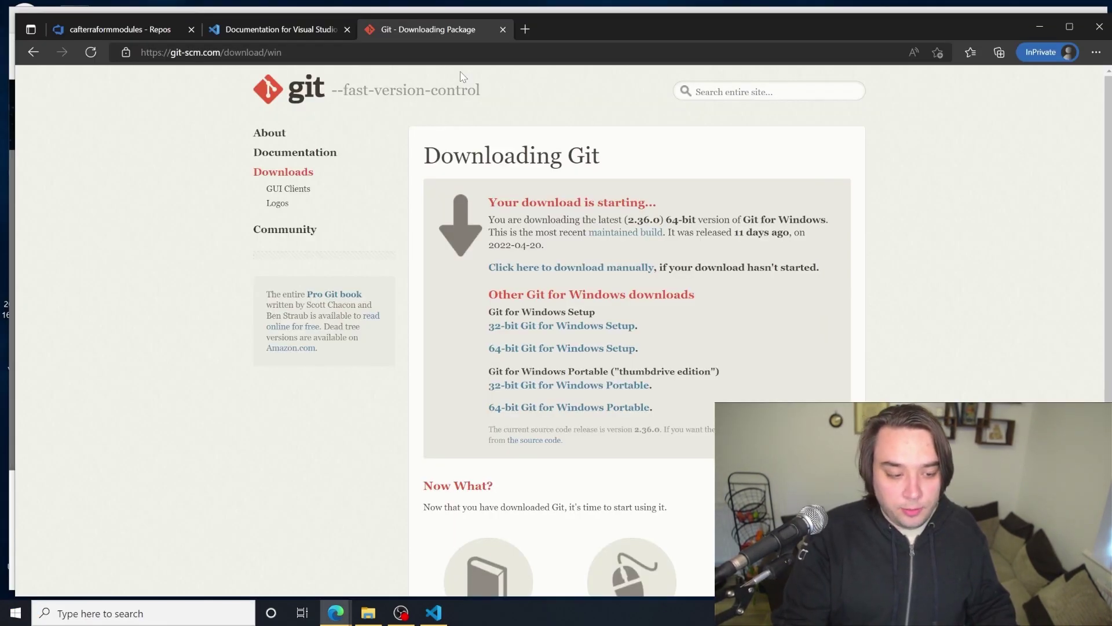
click(971, 52)
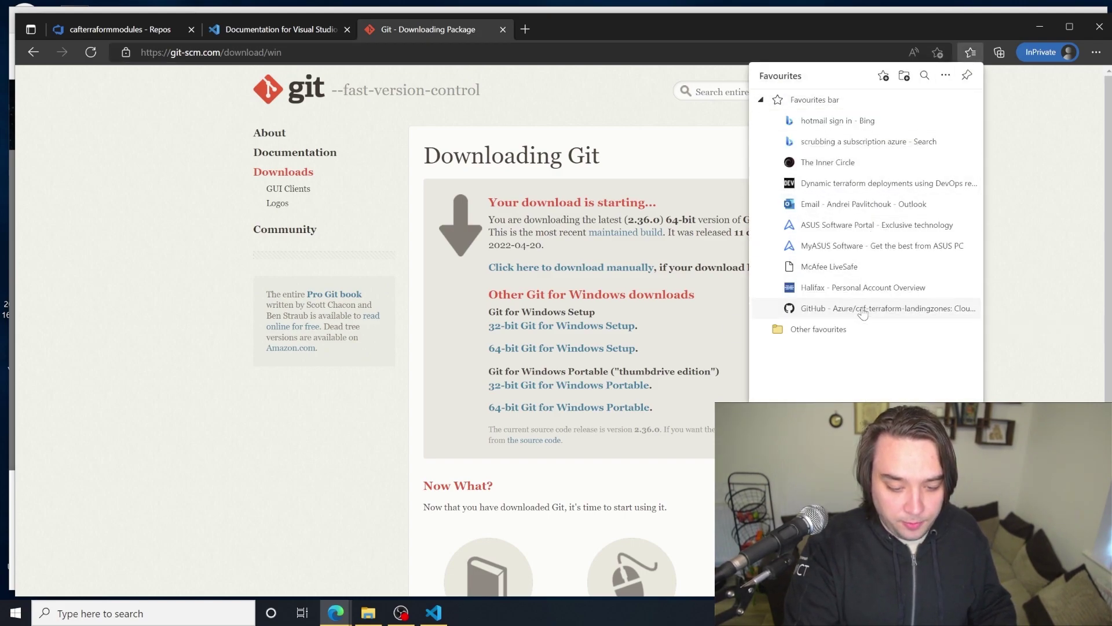
click(863, 308)
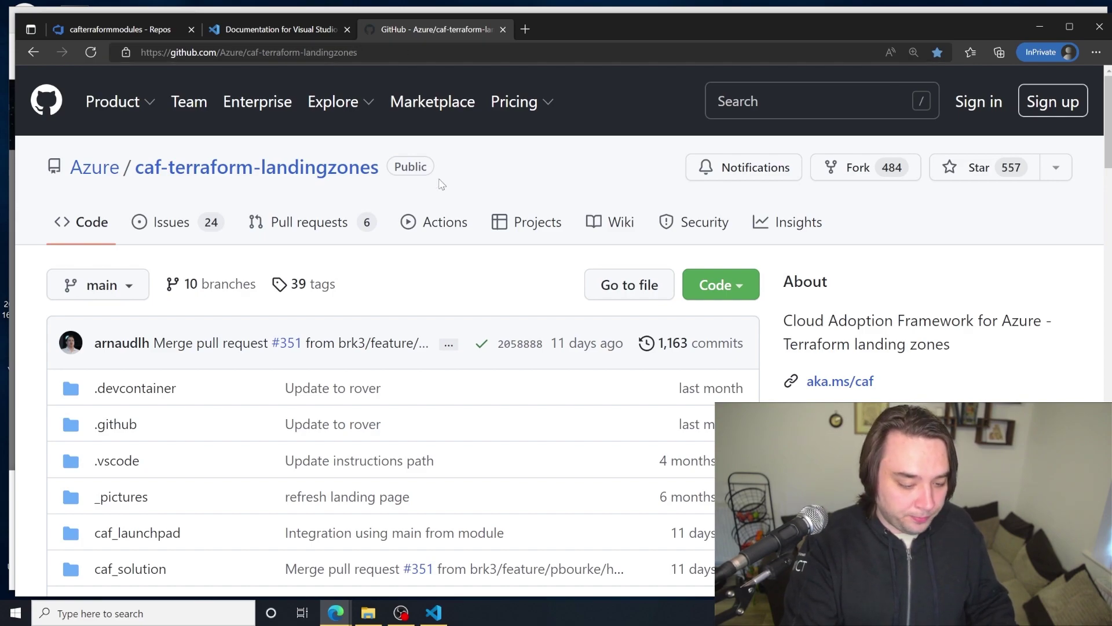
scroll(475, 215, down, 1)
Copy the caf-terraform-landingzones HTTPS clone URL, then show This PC in File Explorer.
click(746, 214)
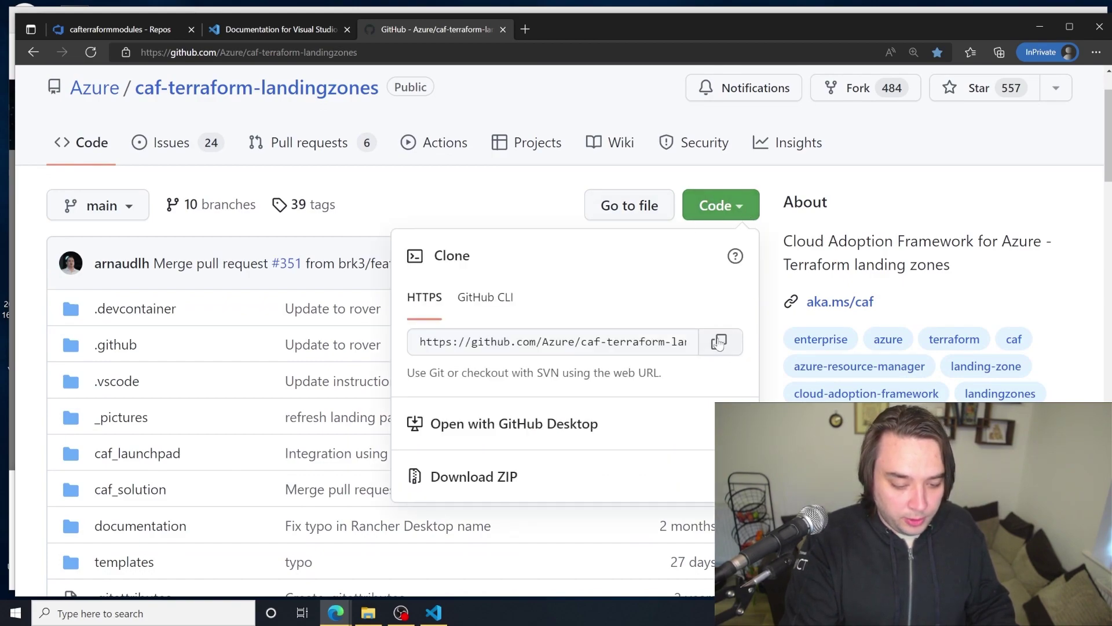
click(718, 342)
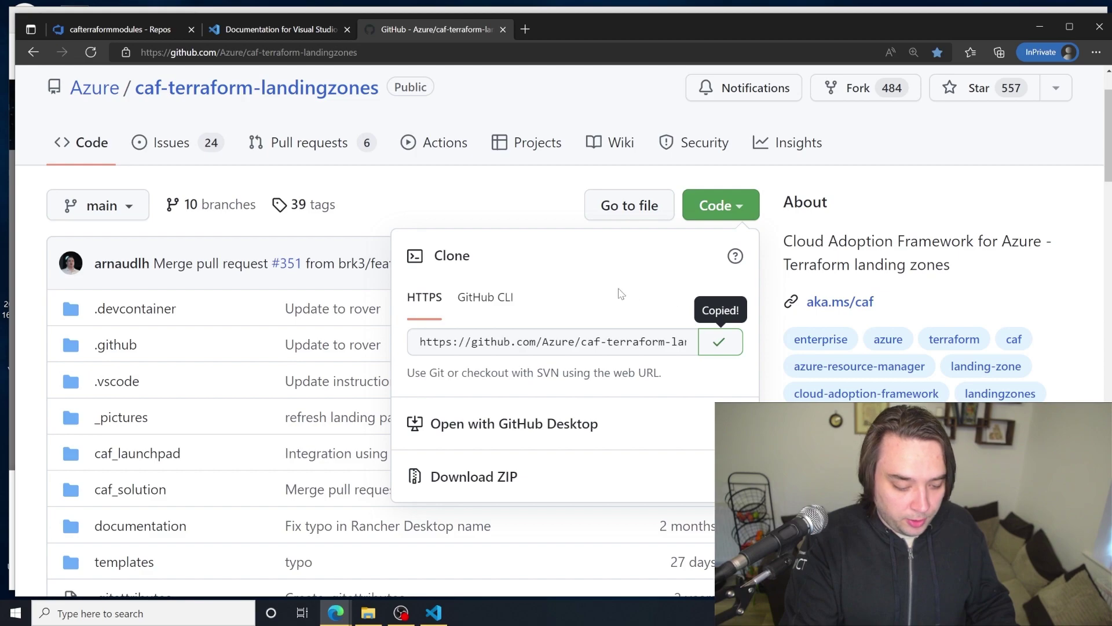
click(368, 613)
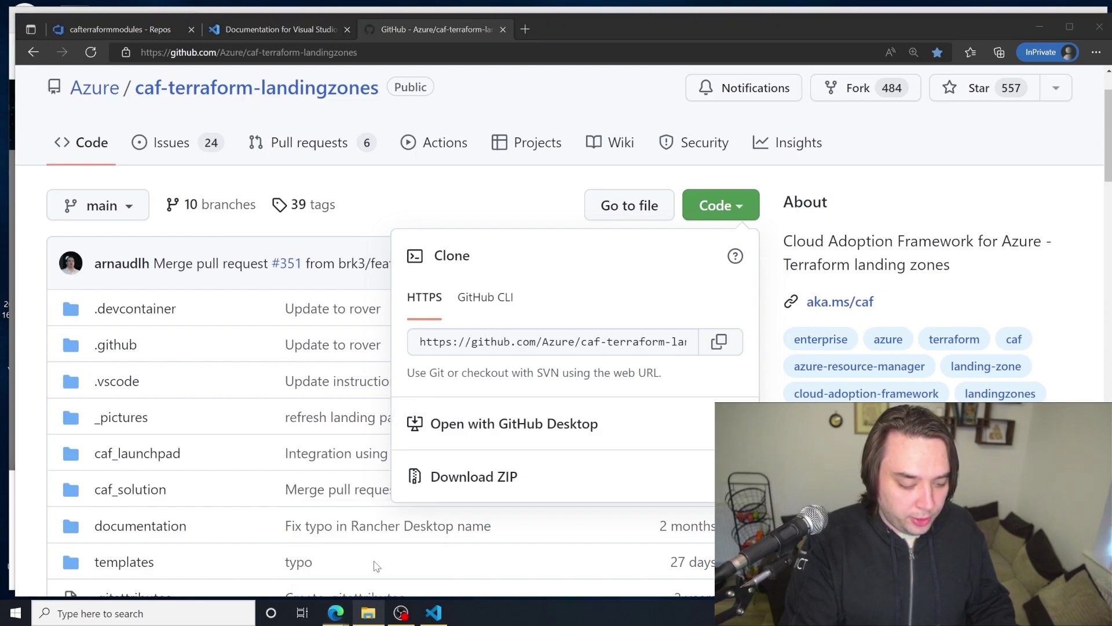
click(67, 269)
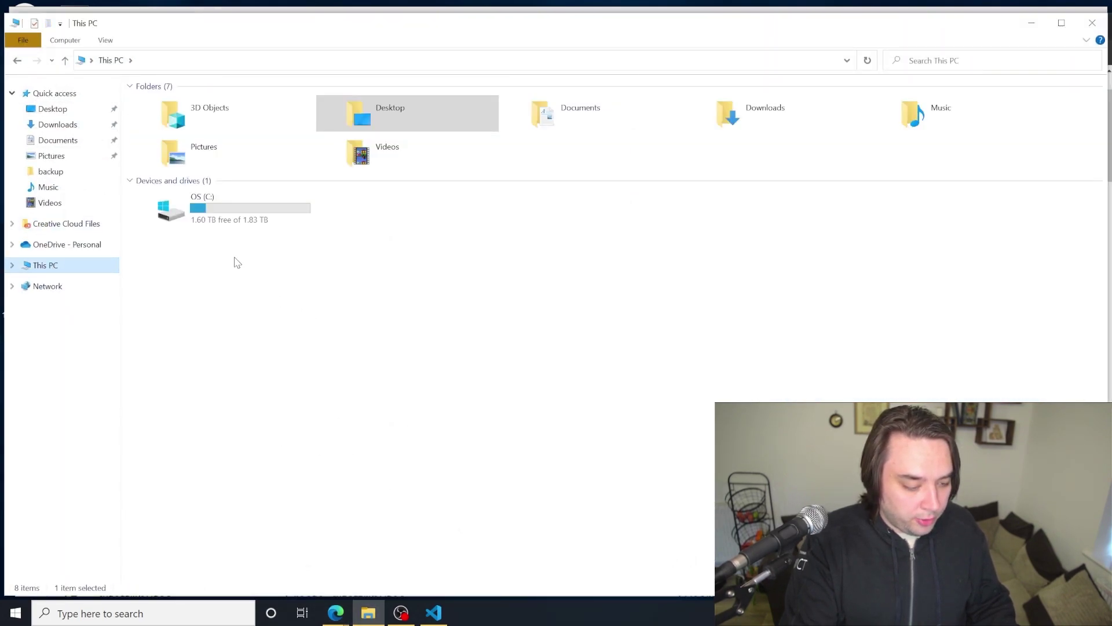
Create a new folder named 'projects' at the root of the OS (C:) drive.
double_click(224, 216)
right_click(257, 258)
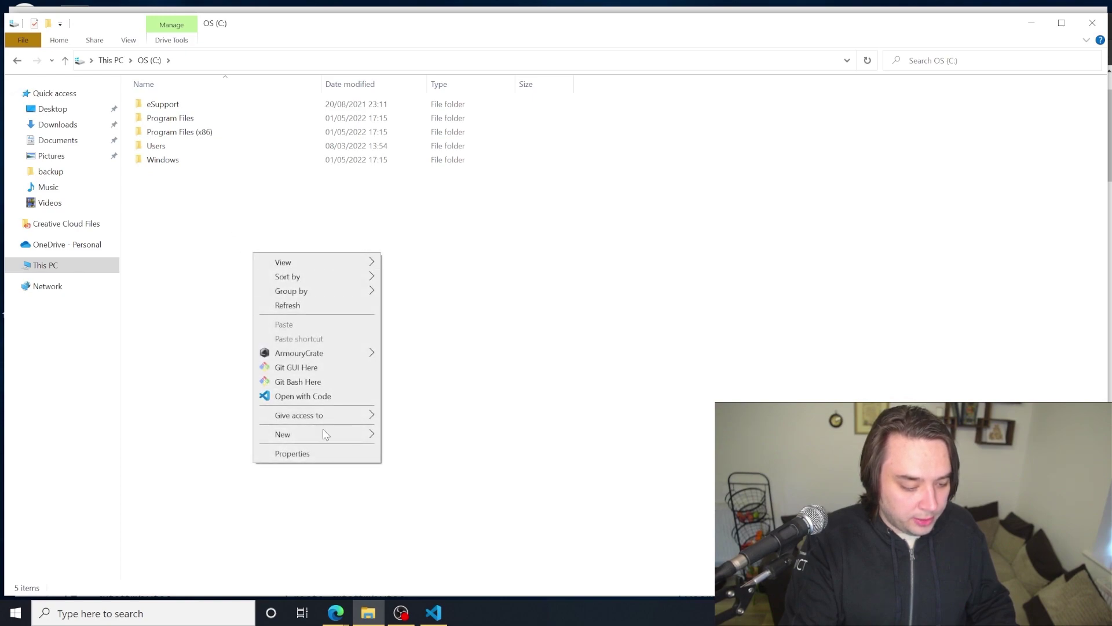
mouse_move(314, 433)
click(419, 438)
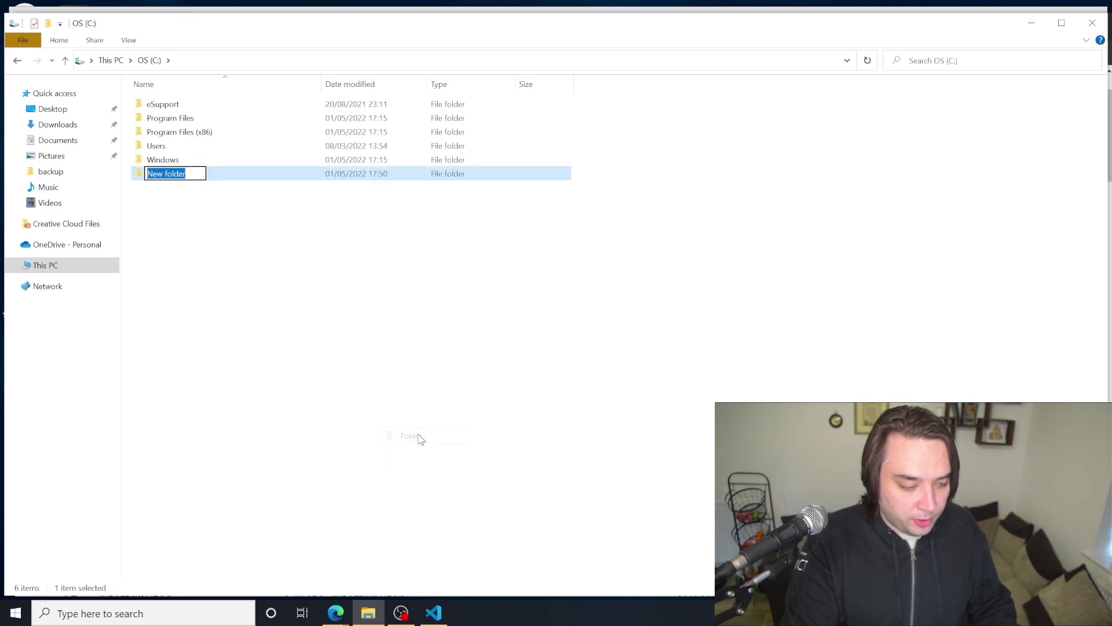
key(BackSpace)
text(projects)
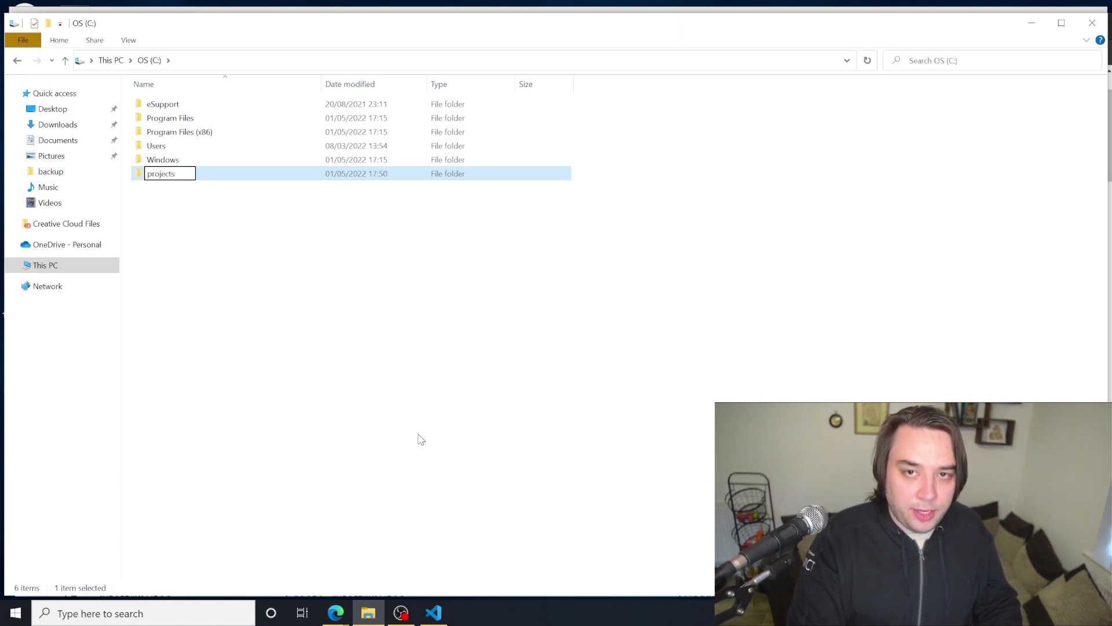
key(Return)
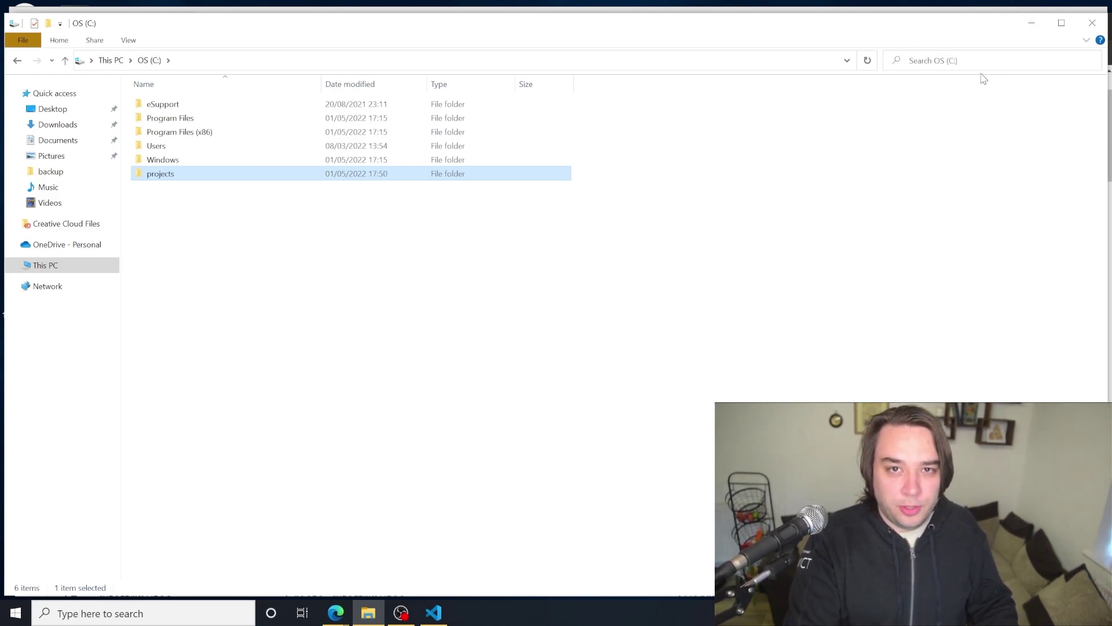
In the VS Code terminal, move to C:\projects and git clone the pasted caf-terraform-landingzones URL.
click(1034, 23)
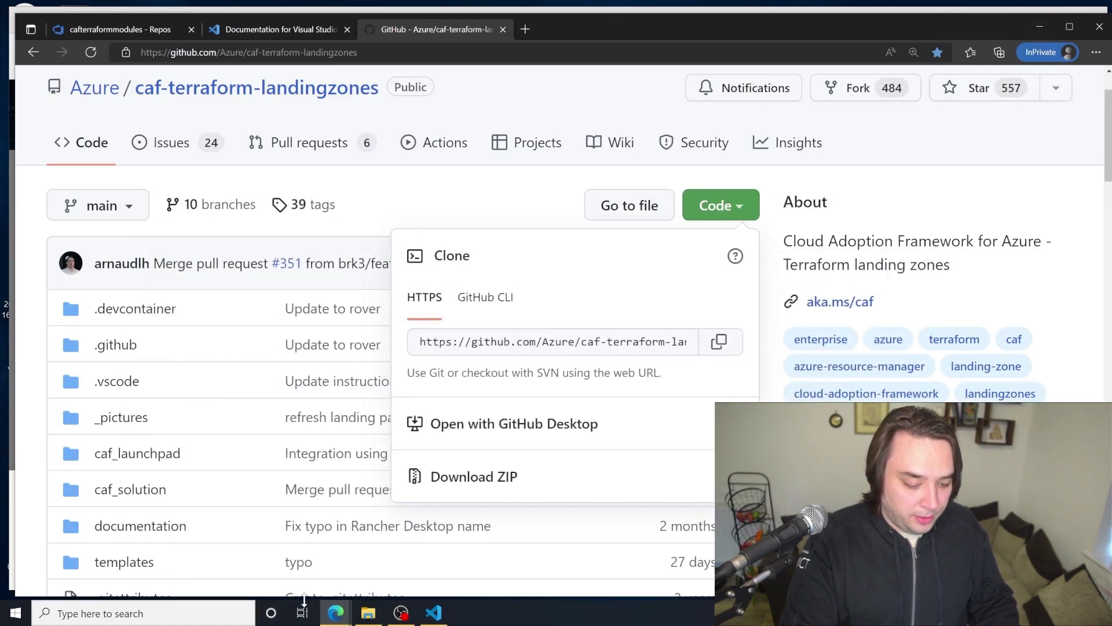
click(435, 613)
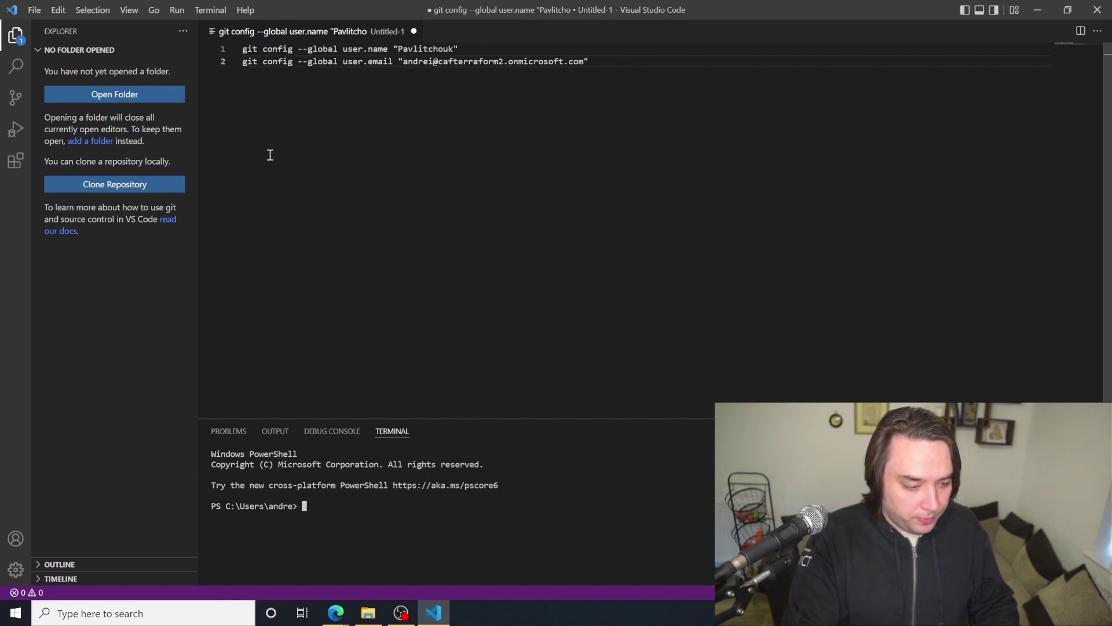
shift+click(398, 65)
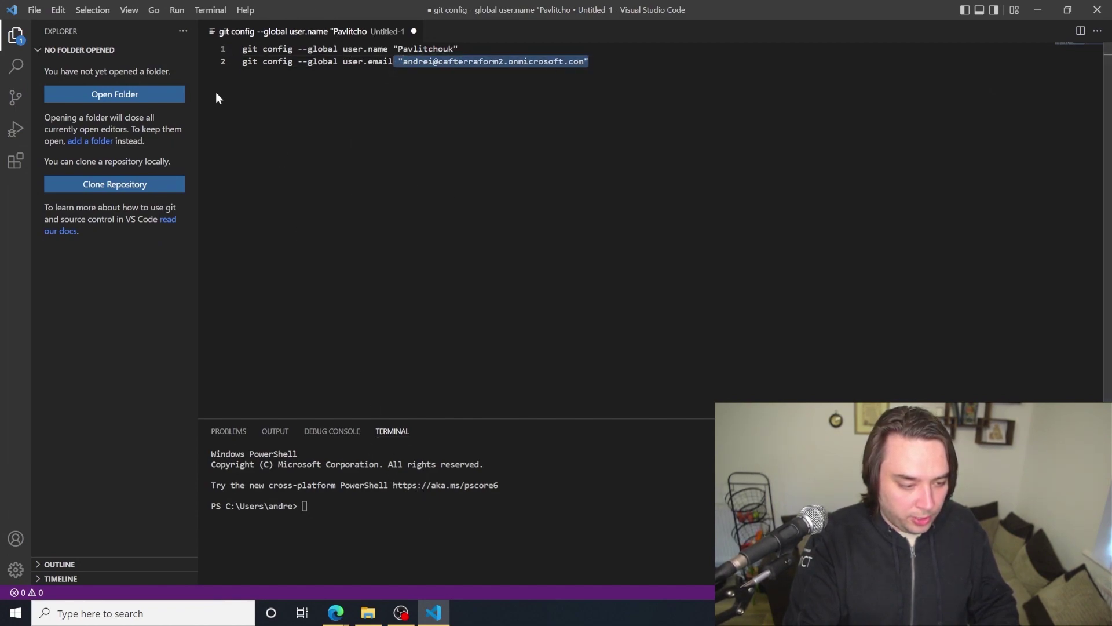
click(348, 522)
text(cd .\projects\)
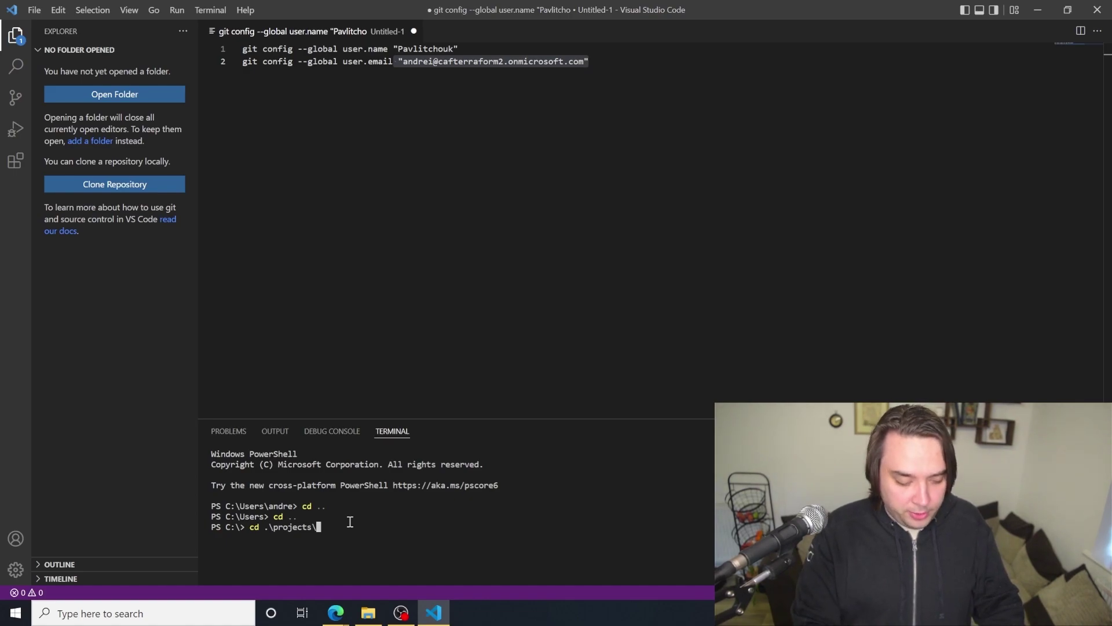
key(Return)
text(git clone)
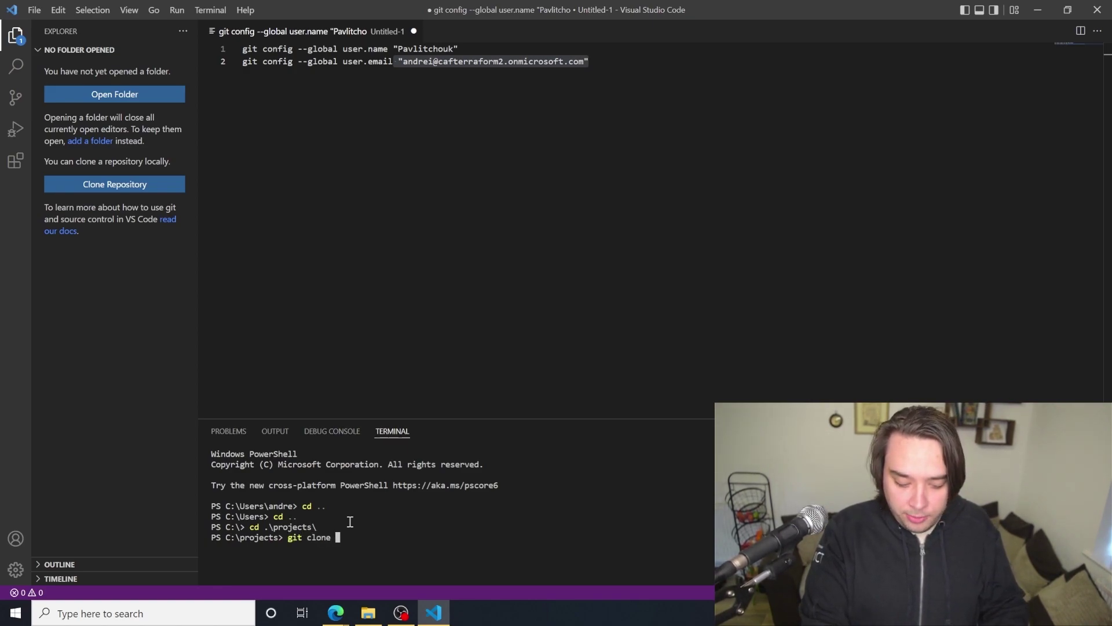
key(ctrl+v)
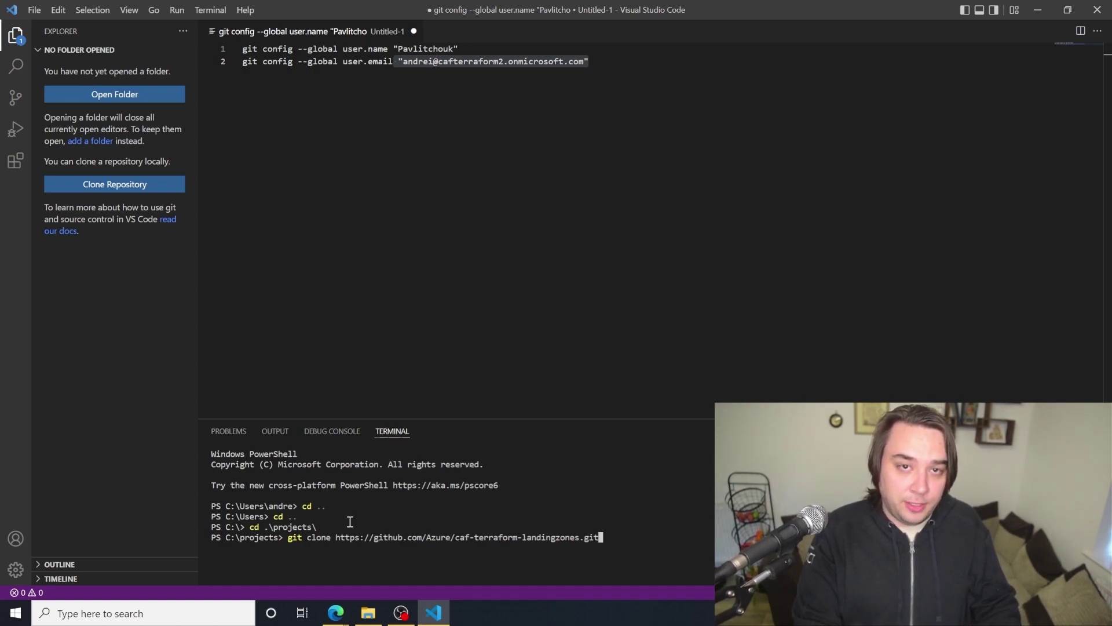
key(Return)
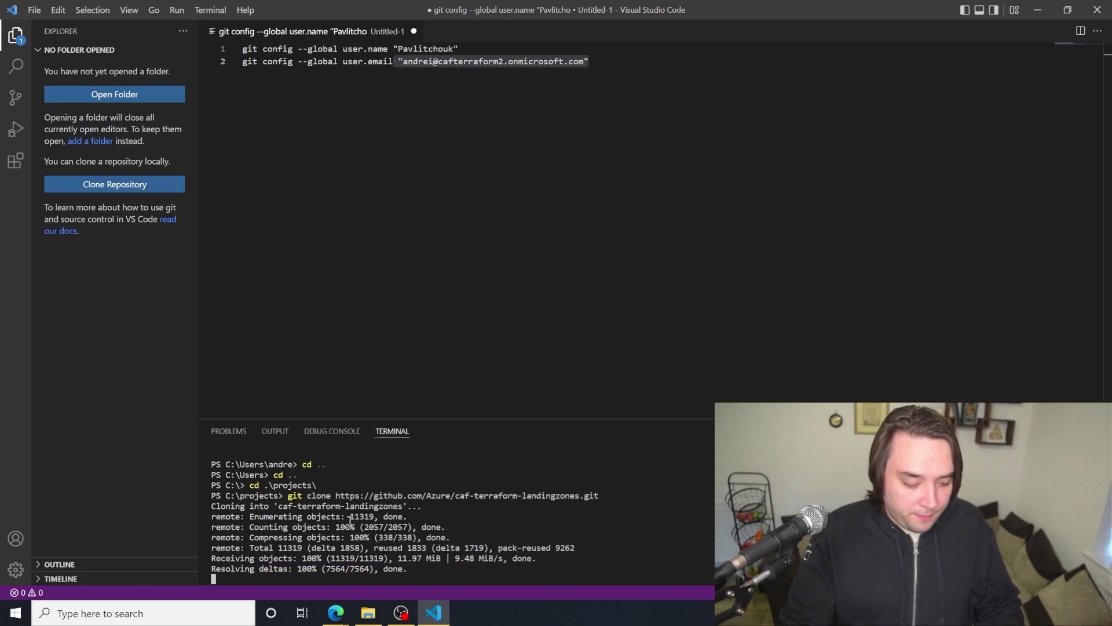
Open the caf-terraform-landingzones clone with hidden items shown and the list sorted by name.
click(367, 612)
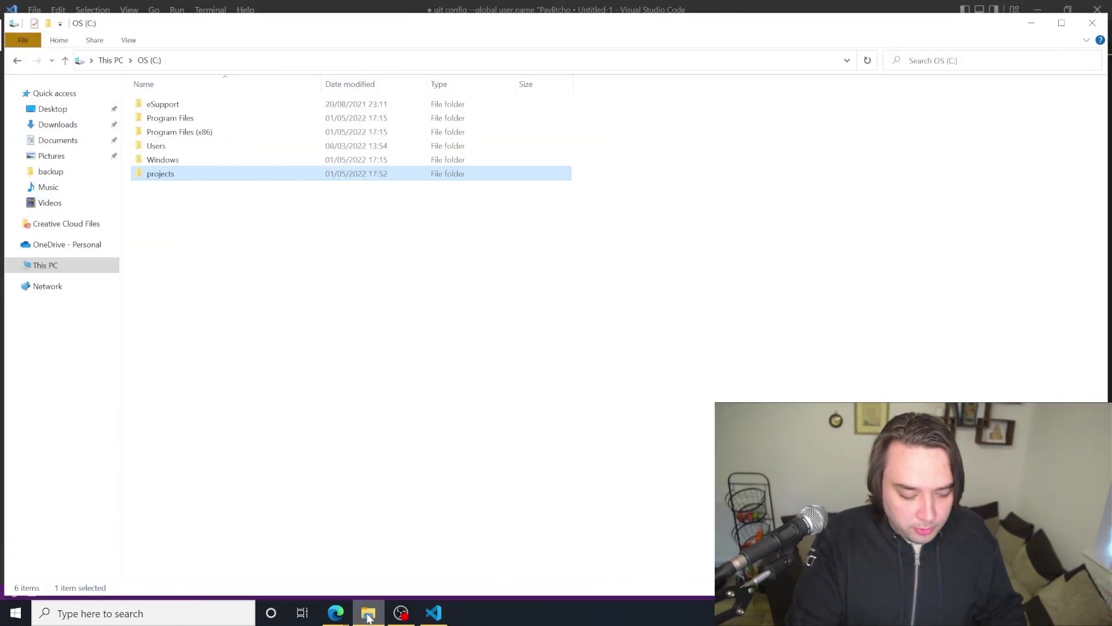
double_click(207, 179)
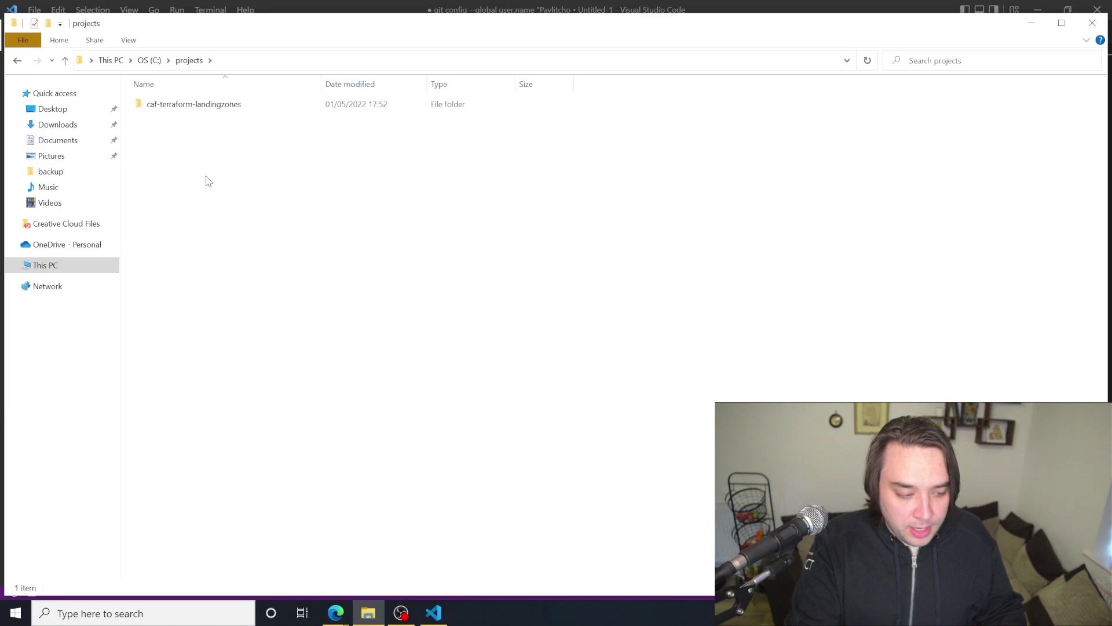
click(211, 104)
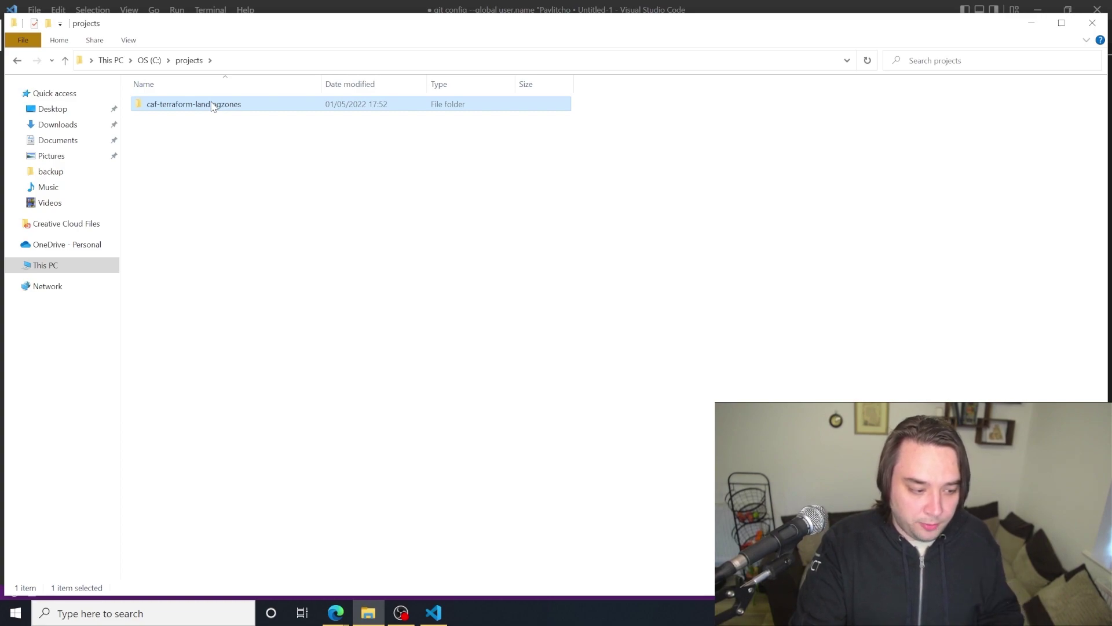
double_click(212, 105)
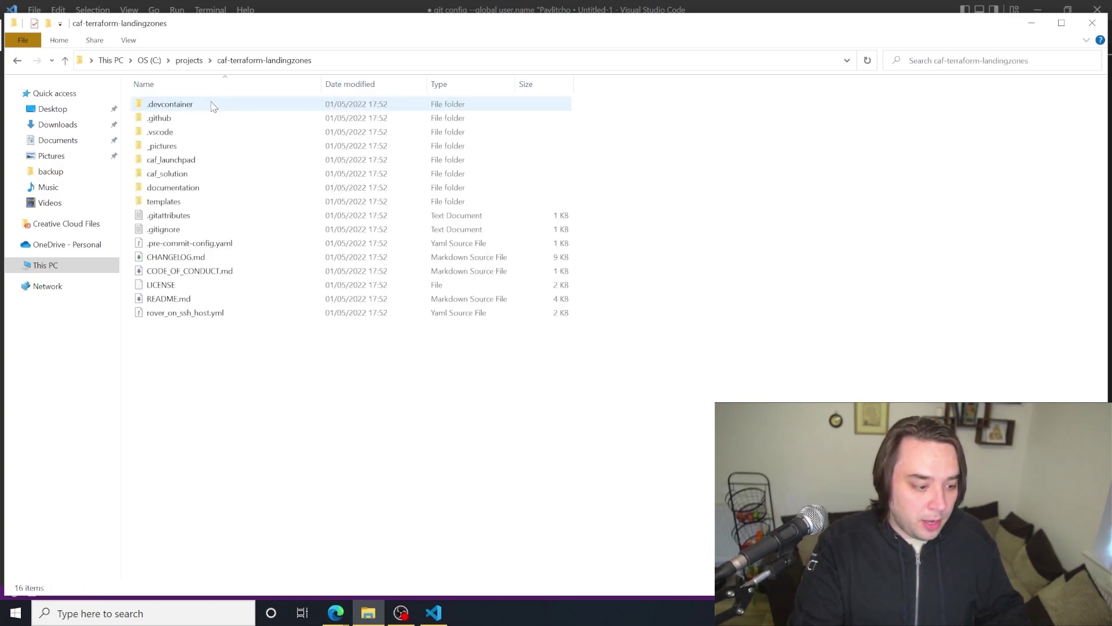
drag(500, 428, 124, 63)
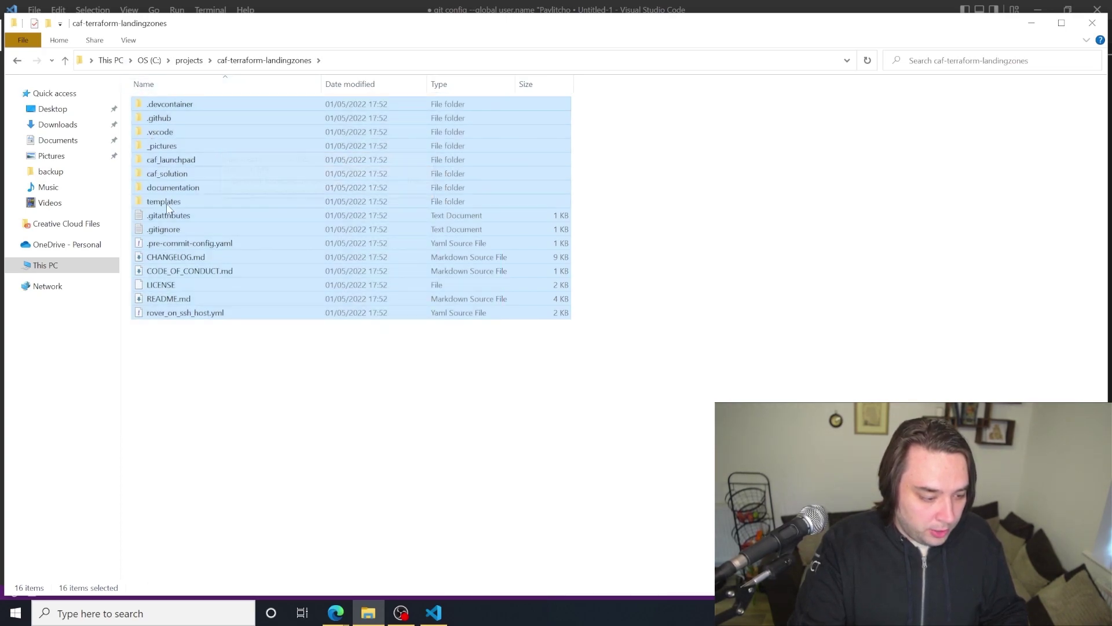
click(127, 41)
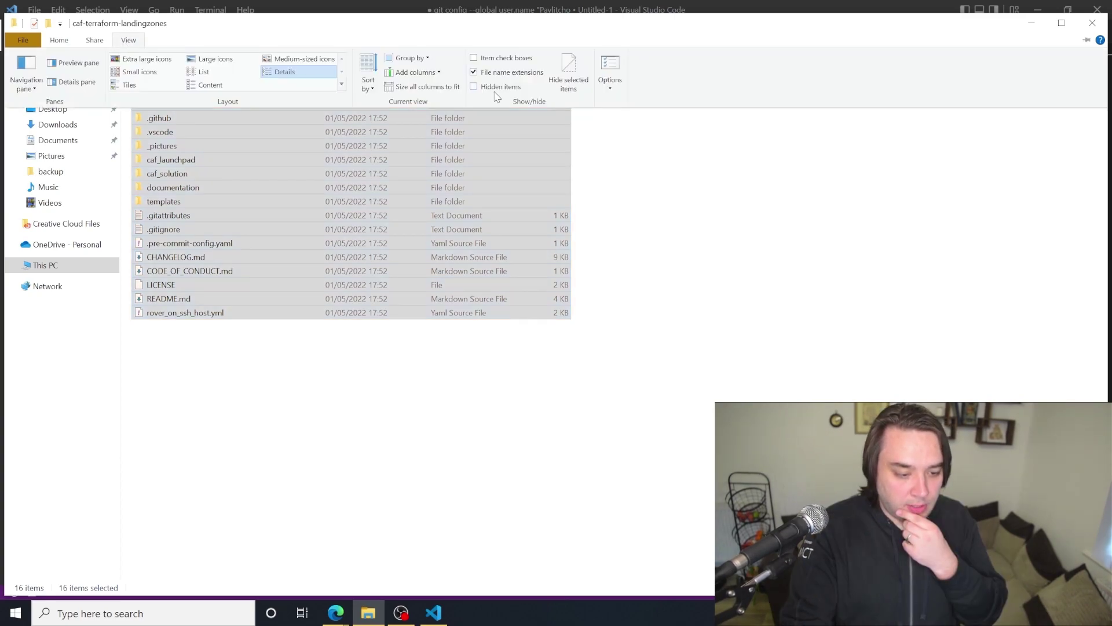
click(496, 91)
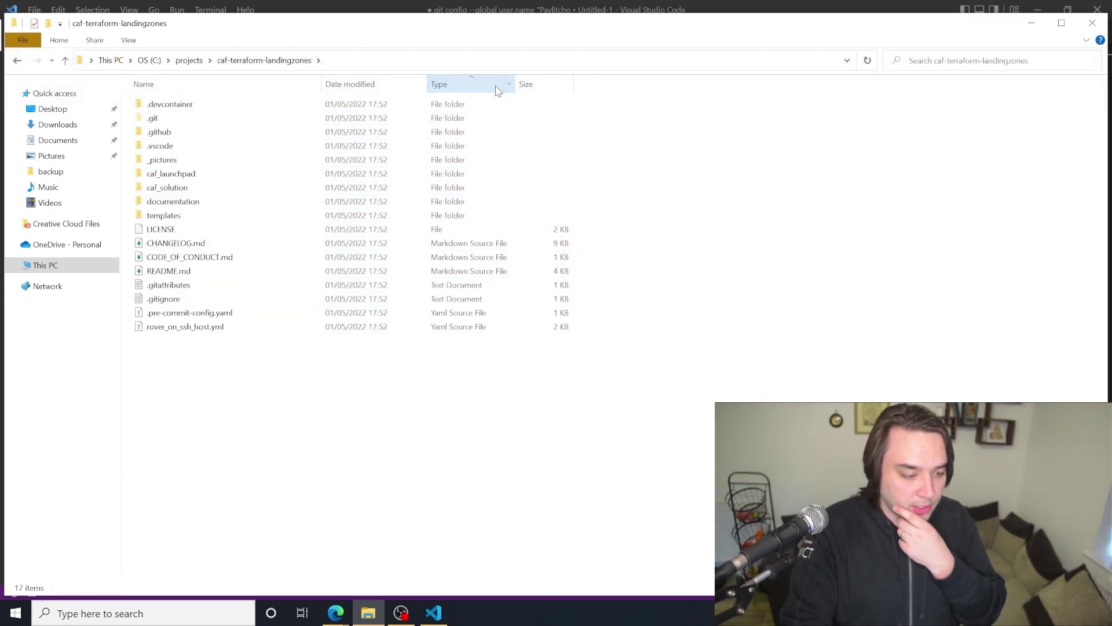
click(496, 91)
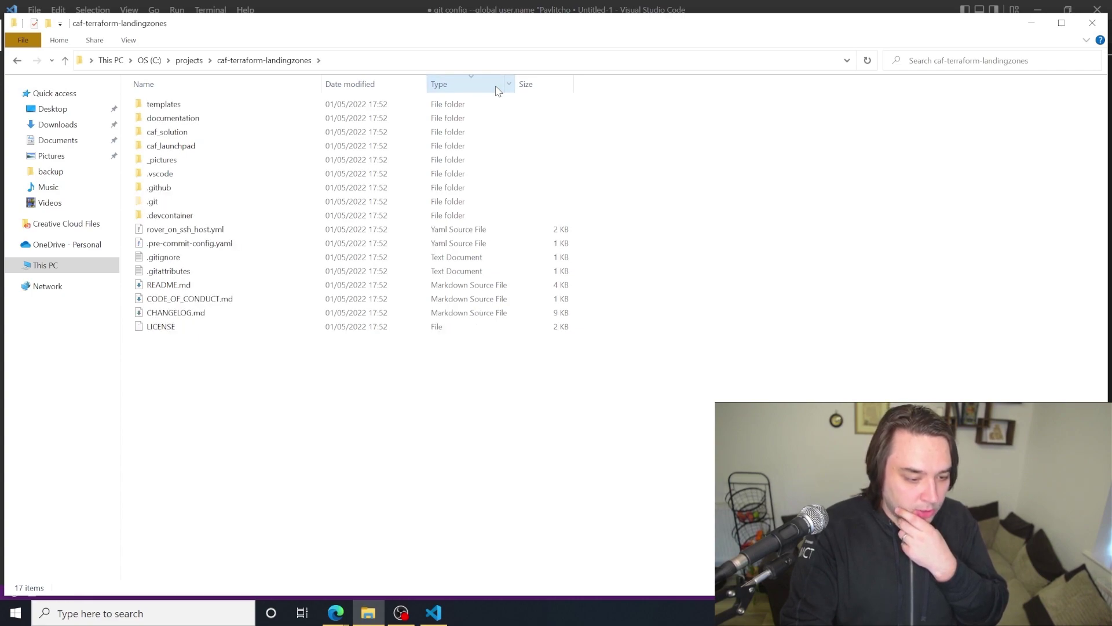
click(128, 41)
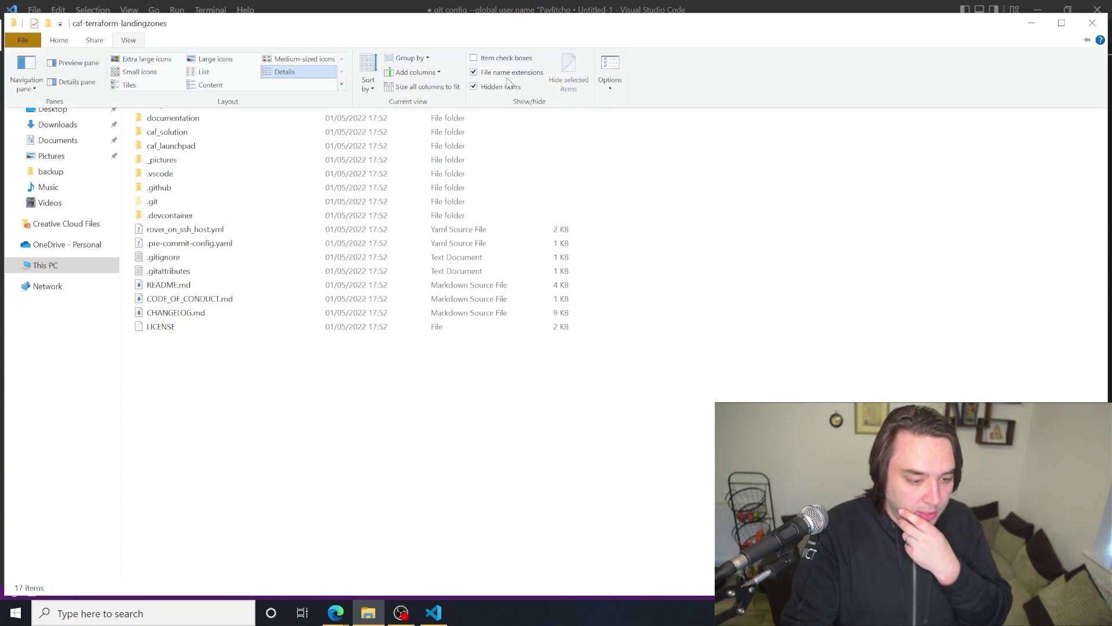
click(186, 129)
click(191, 84)
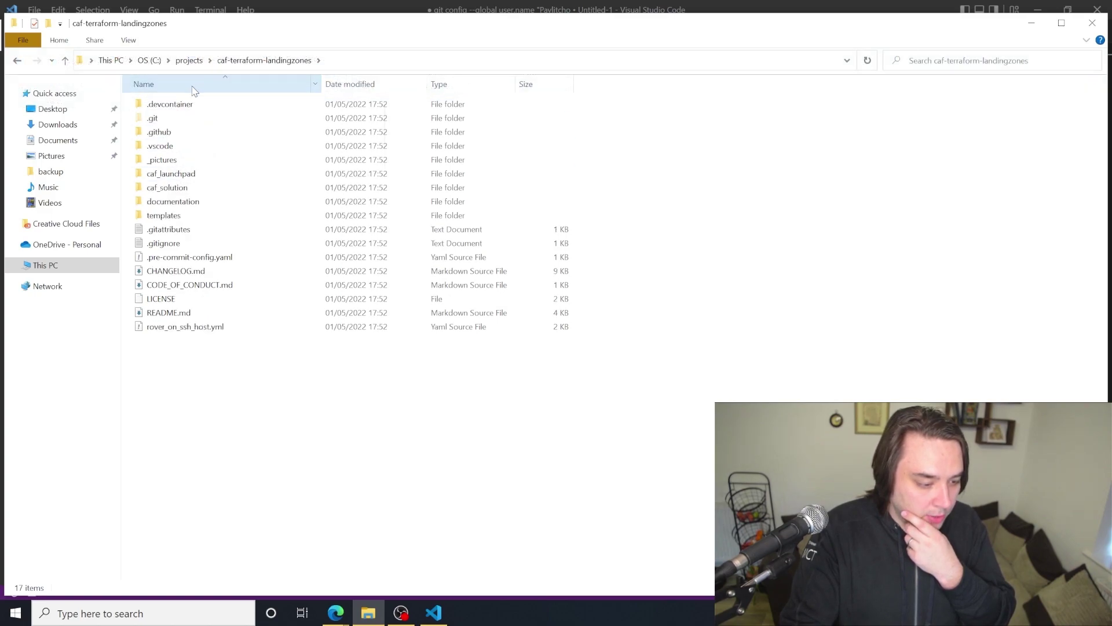
Delete the .git and .github folders from the landing zones clone.
click(191, 122)
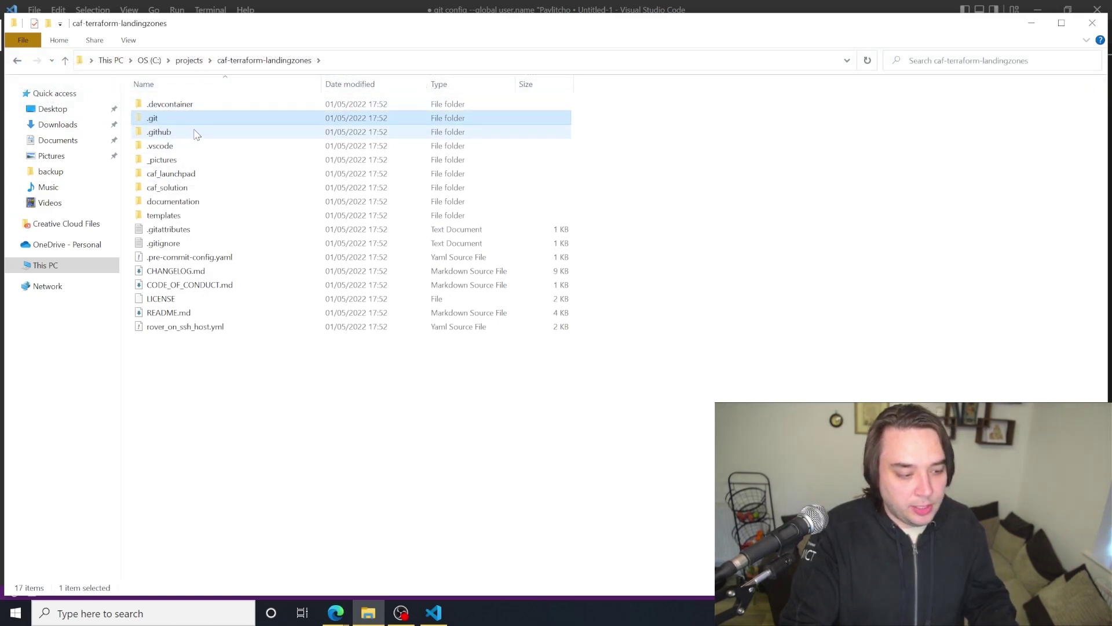
double_click(197, 133)
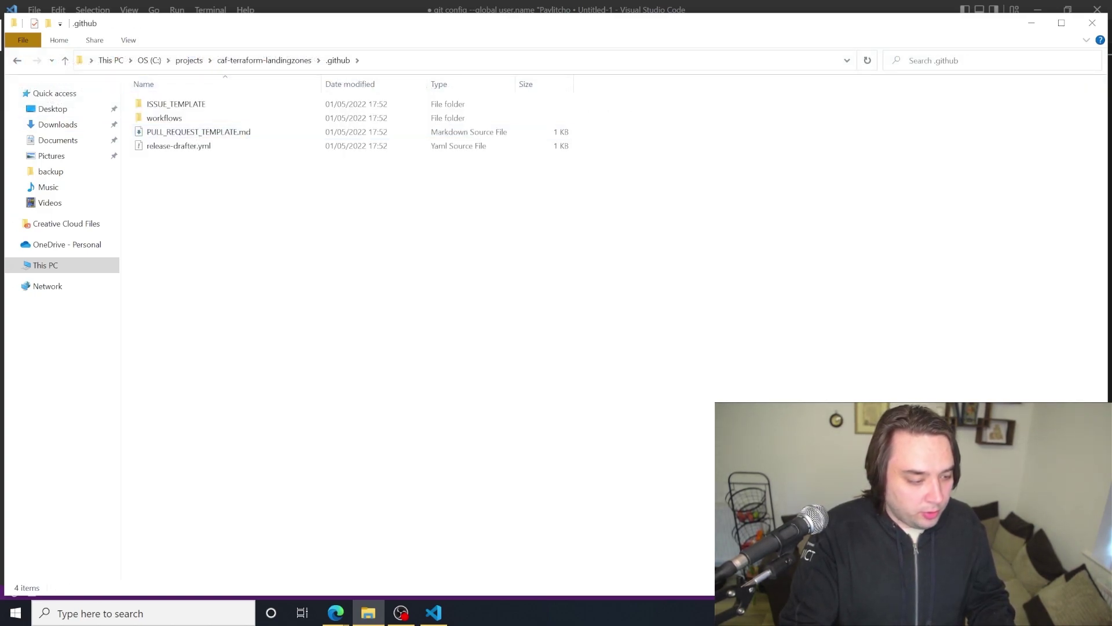
click(17, 61)
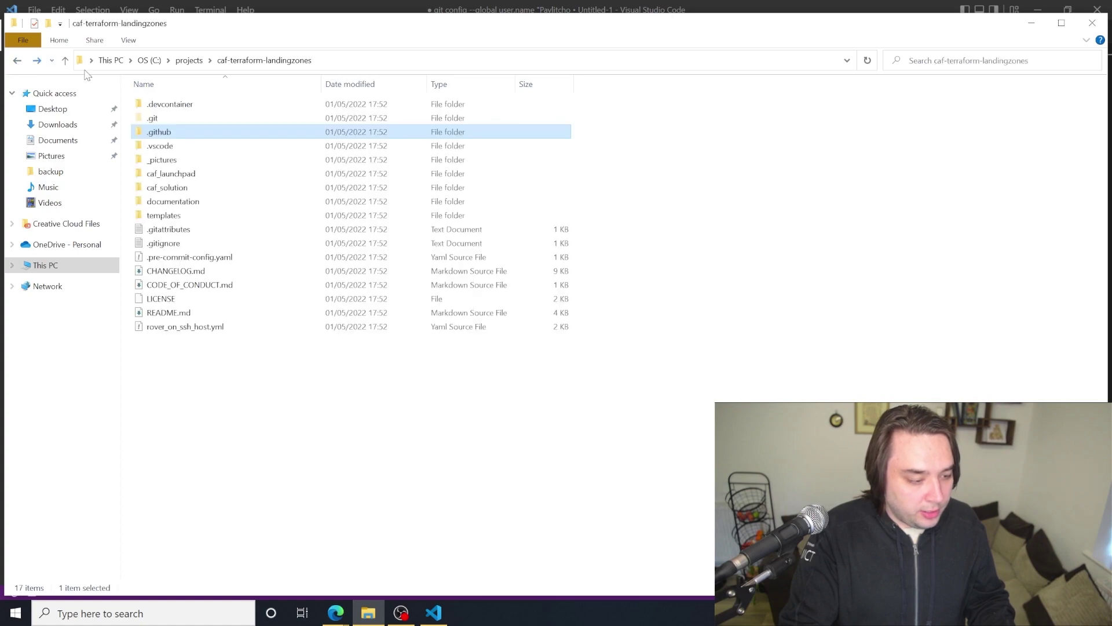
right_click(170, 123)
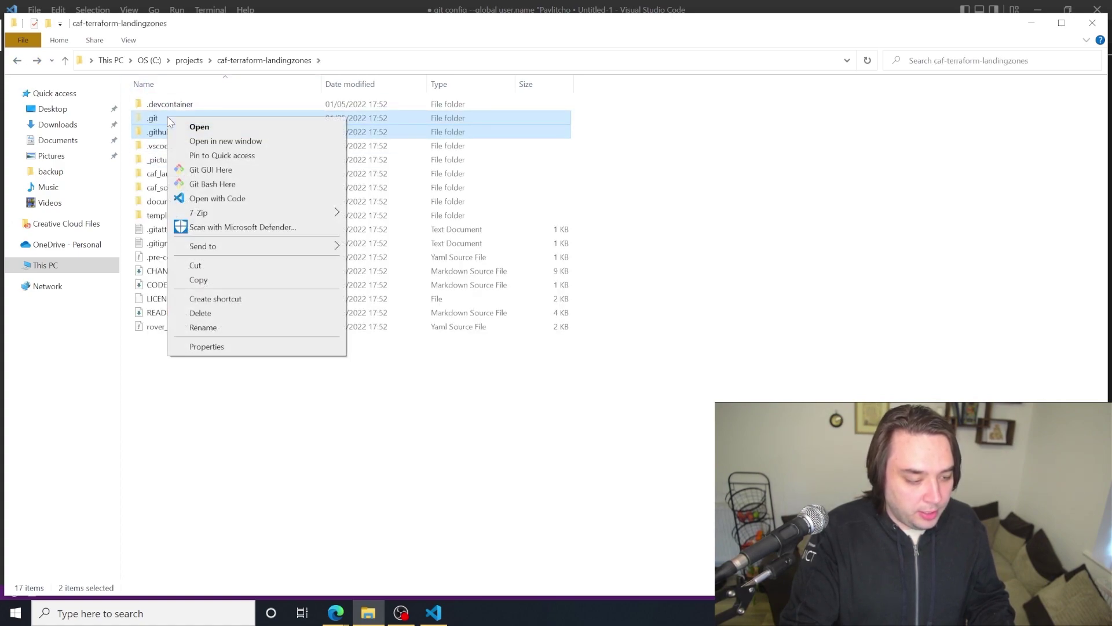
click(205, 313)
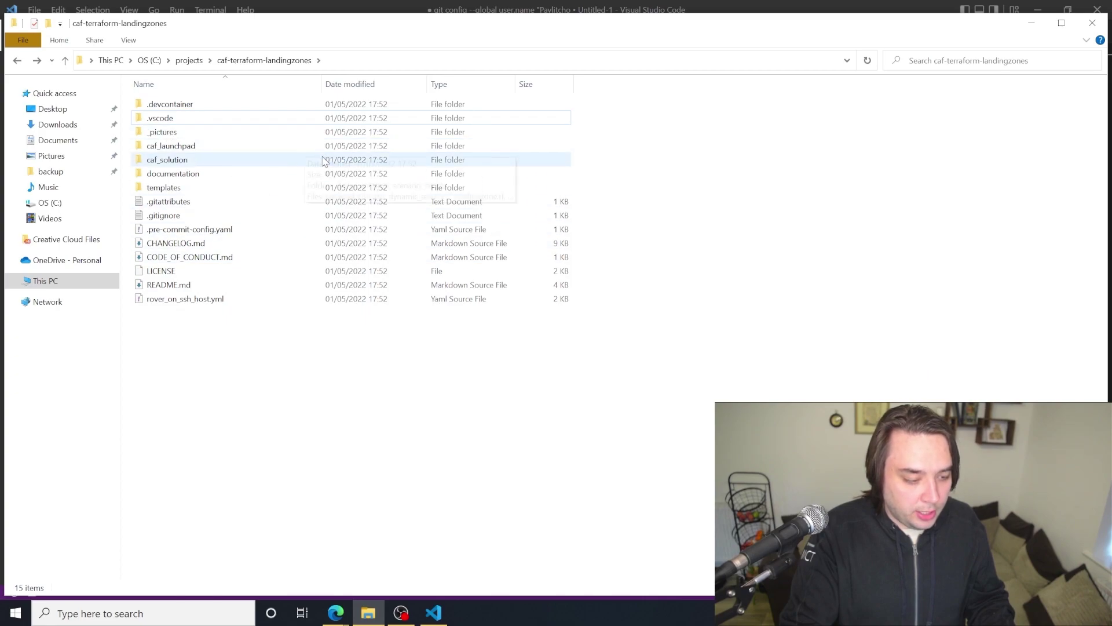
Copy all 15 remaining items and go back up to the projects folder.
drag(420, 417, 142, 91)
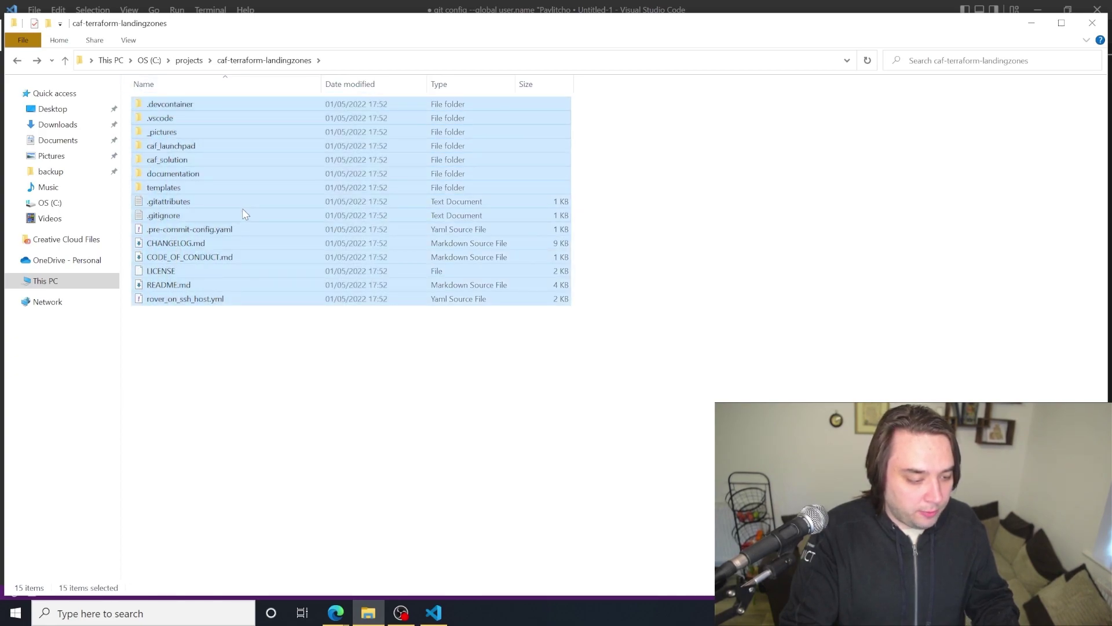
right_click(214, 151)
click(275, 289)
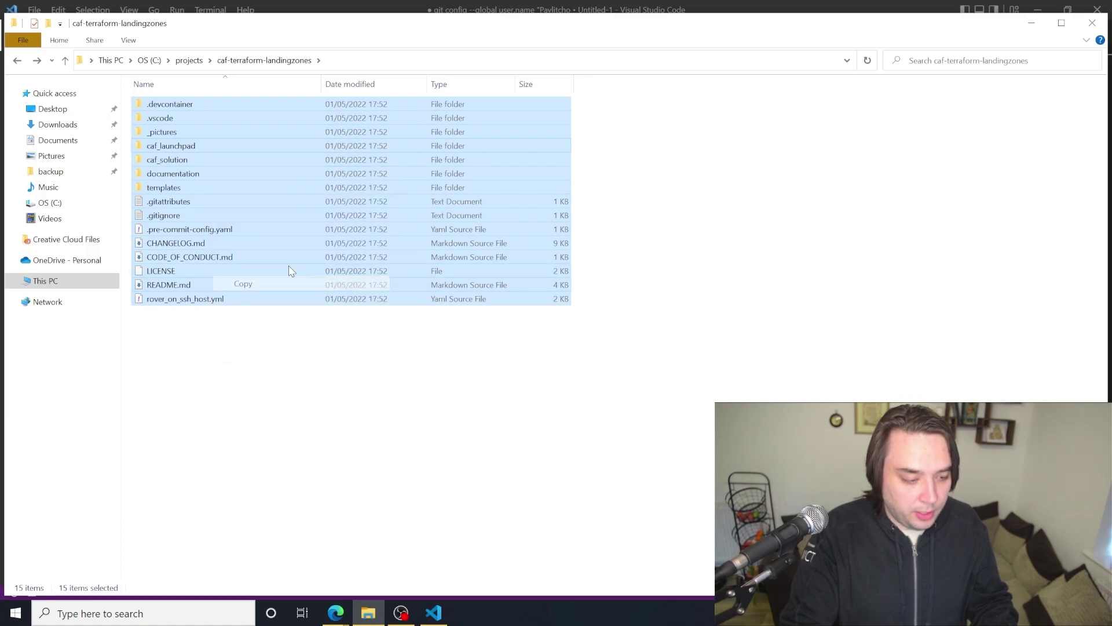
click(189, 60)
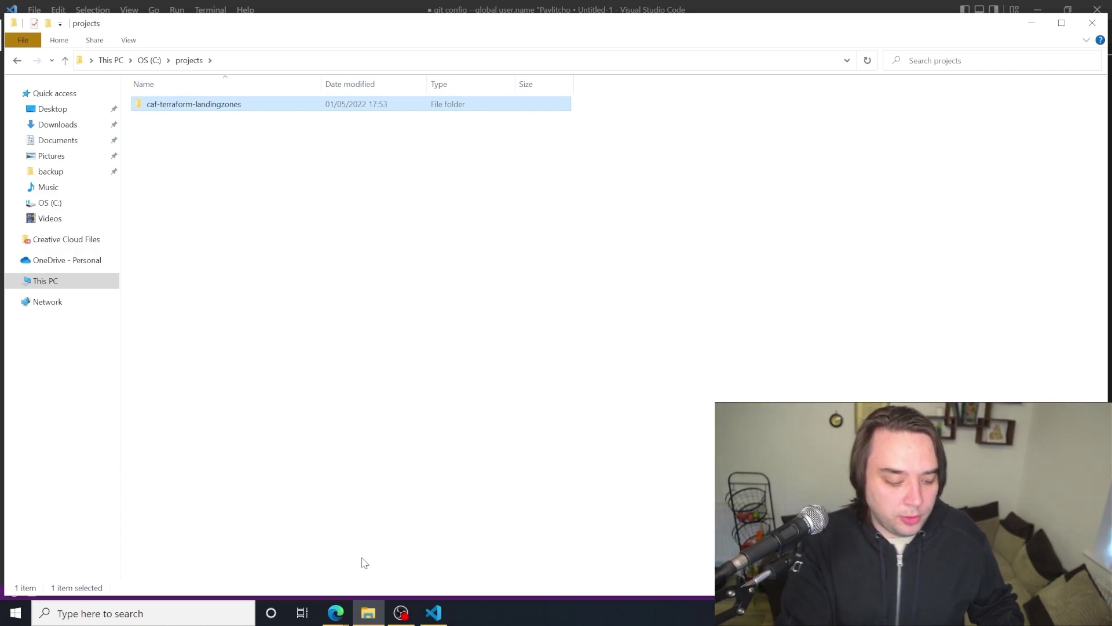
mouse_move(335, 613)
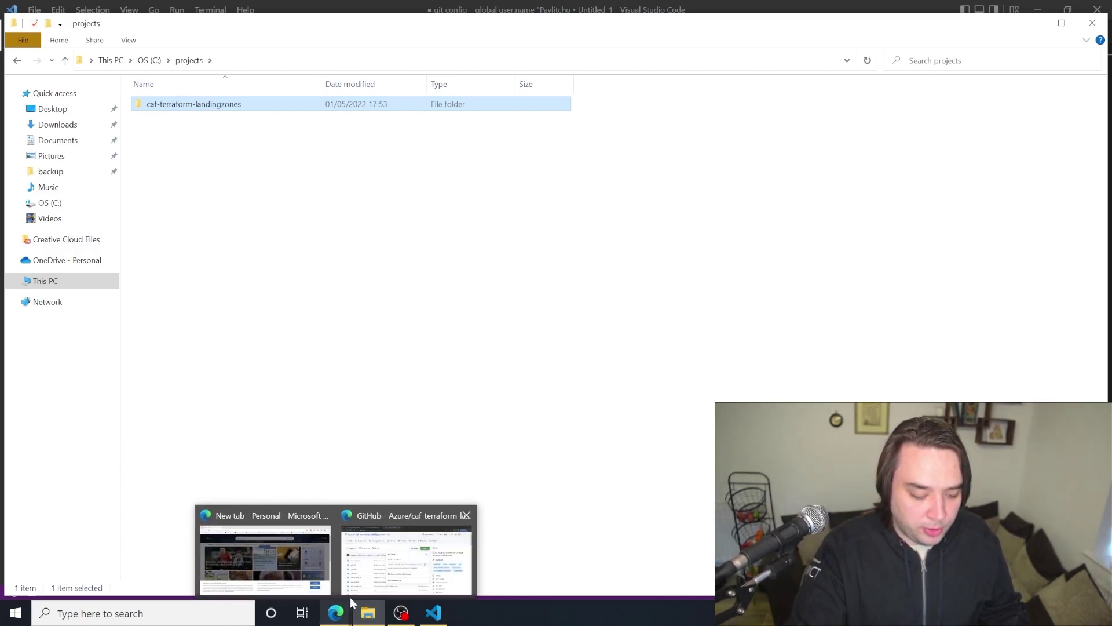
Copy the HTTPS clone URL from the cafterraformmodules repo's Clone panel, then close it.
click(416, 521)
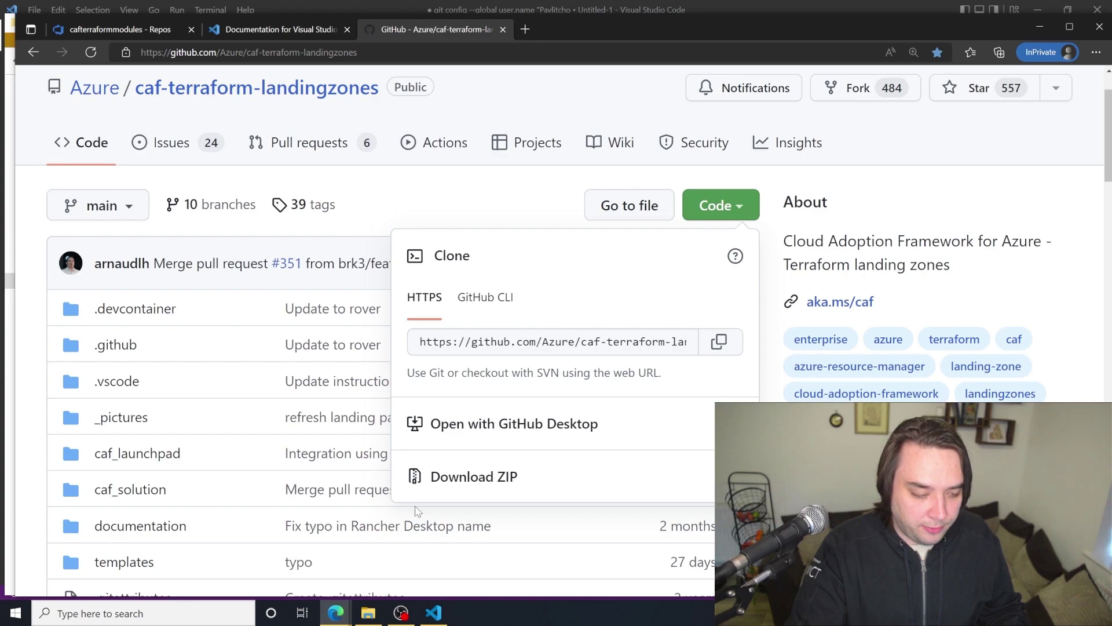
click(141, 34)
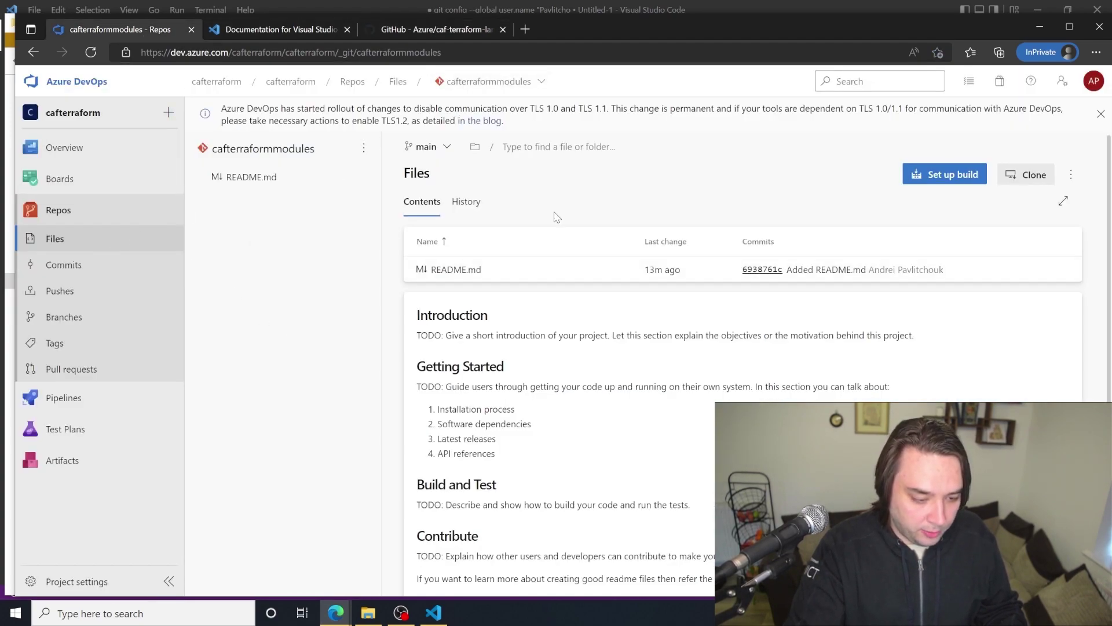
click(1028, 176)
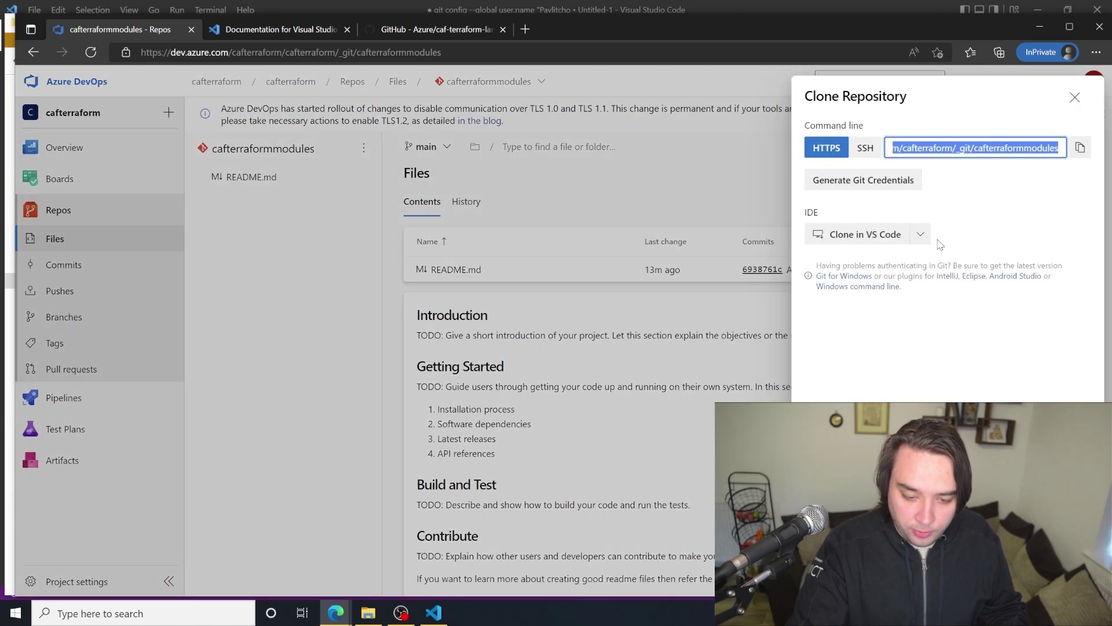
click(1082, 150)
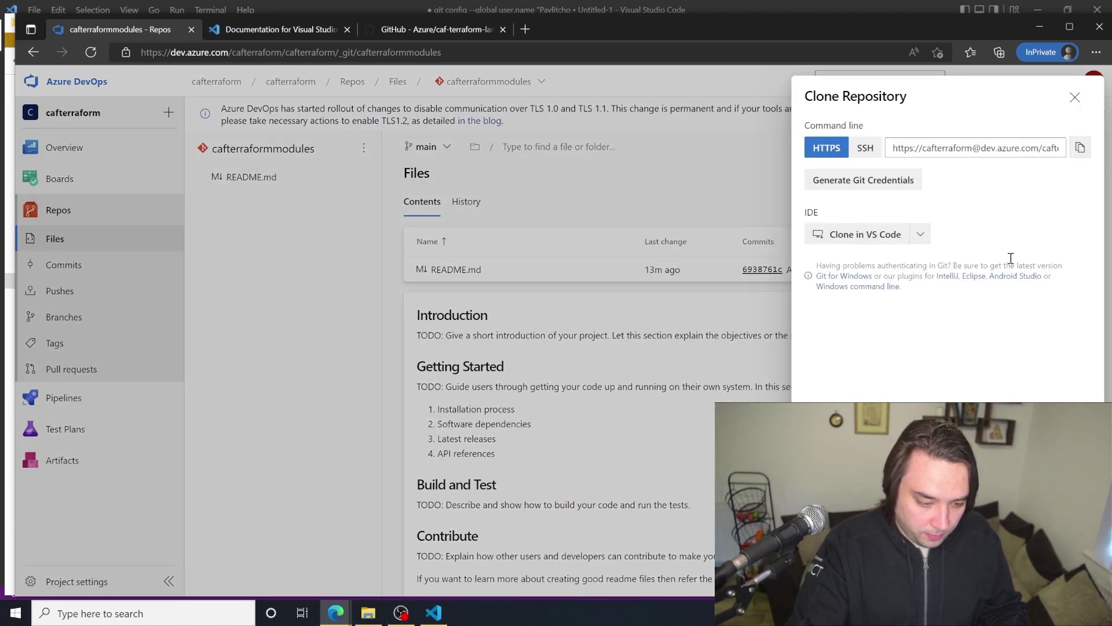
click(1074, 98)
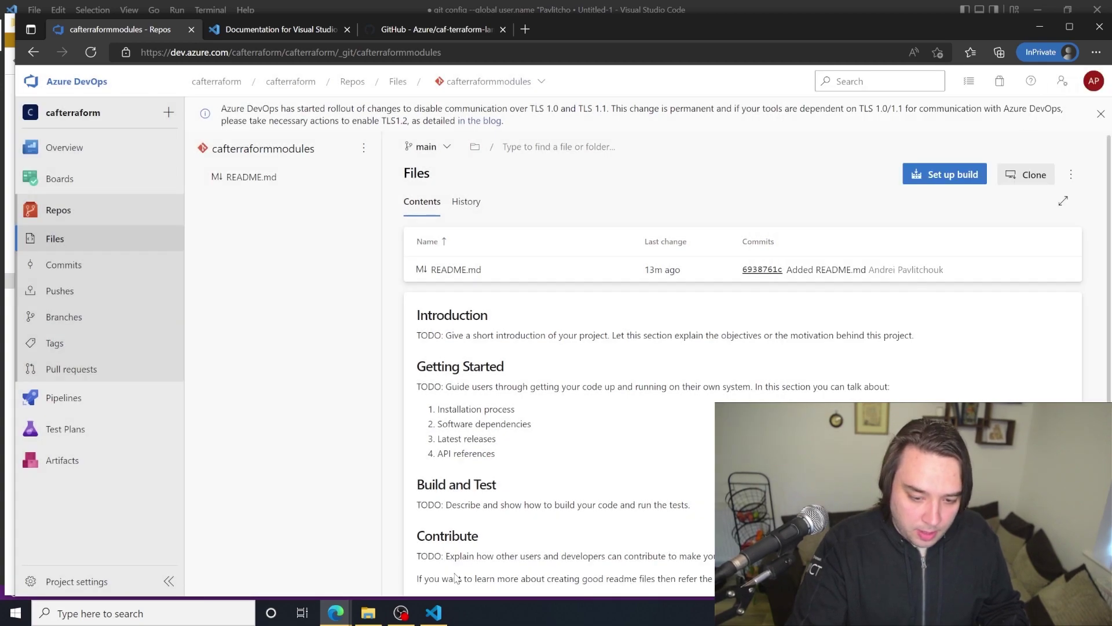
Run git clone with the pasted cafterraformmodules URL and sign in via Git Credential Manager.
click(368, 613)
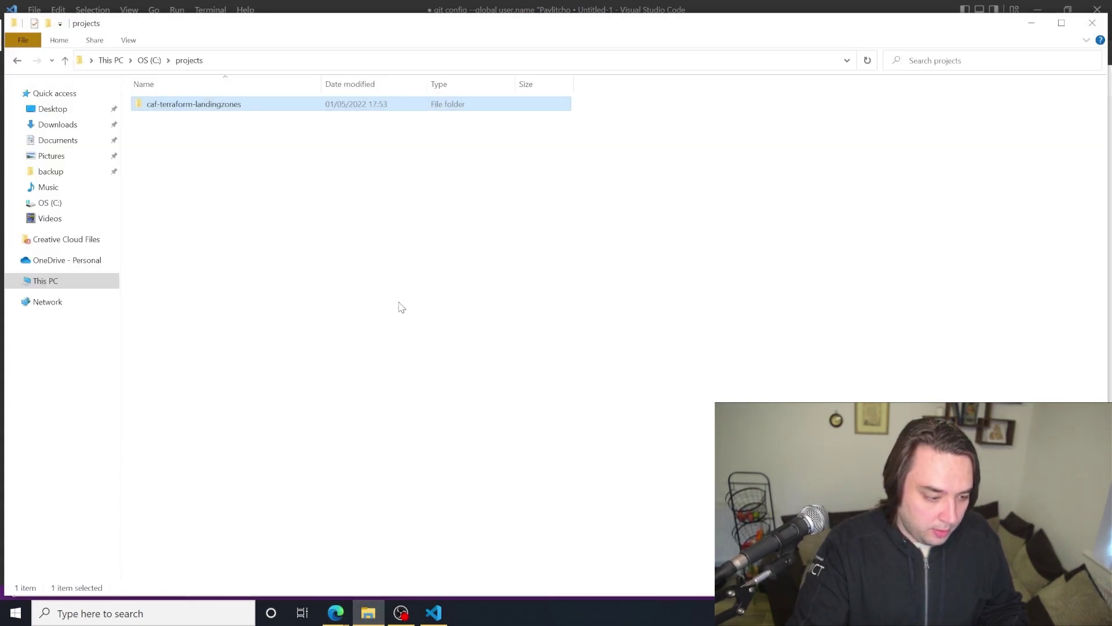
click(432, 612)
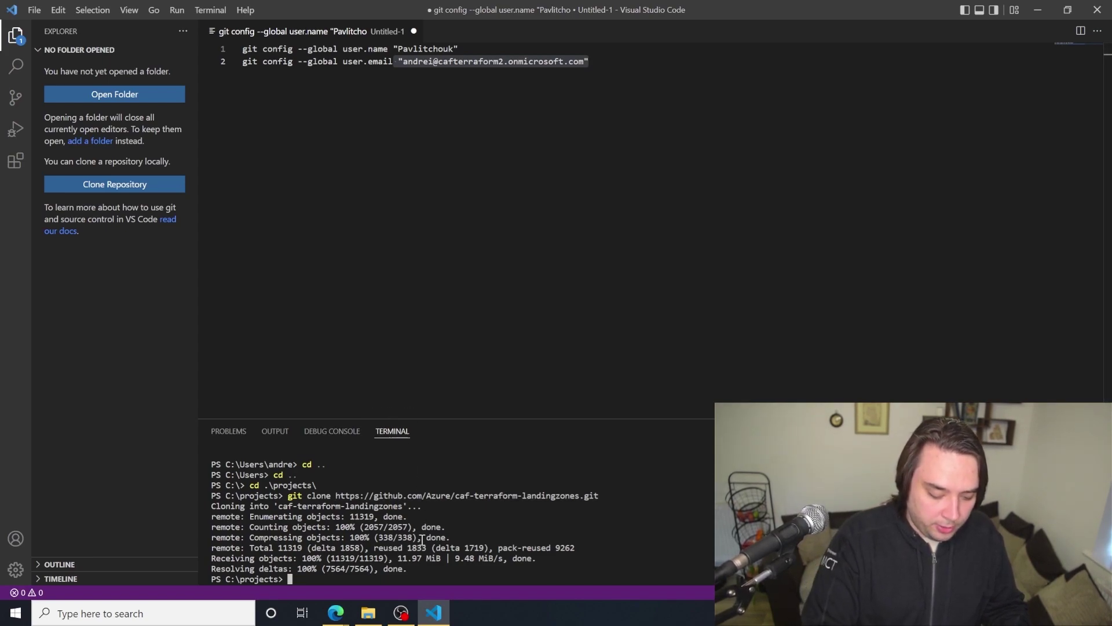
text(git clone)
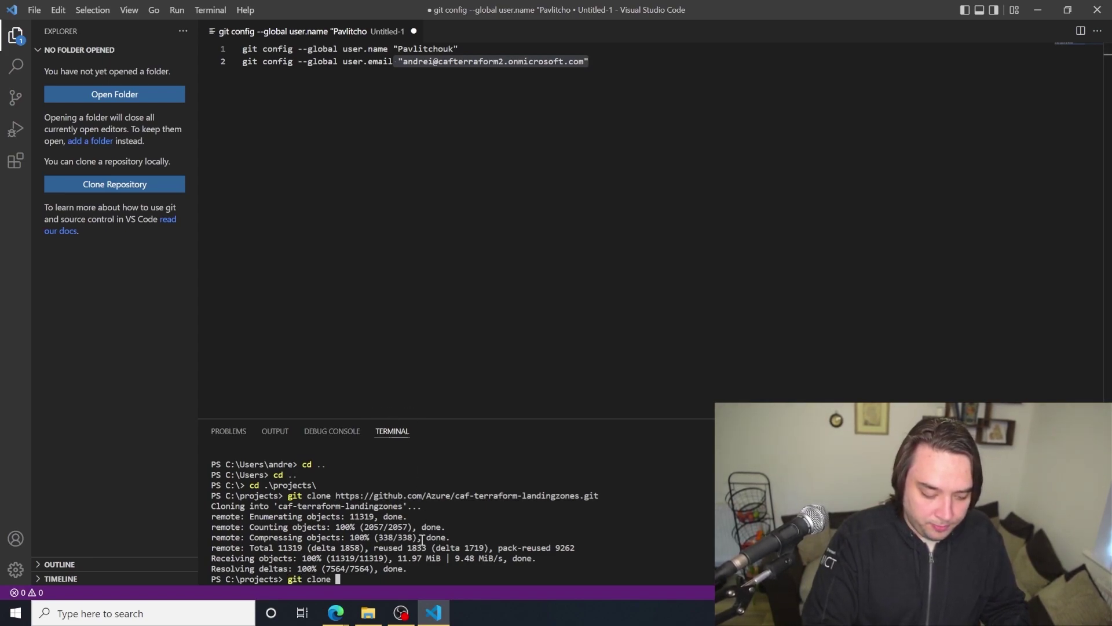
key(ctrl+v)
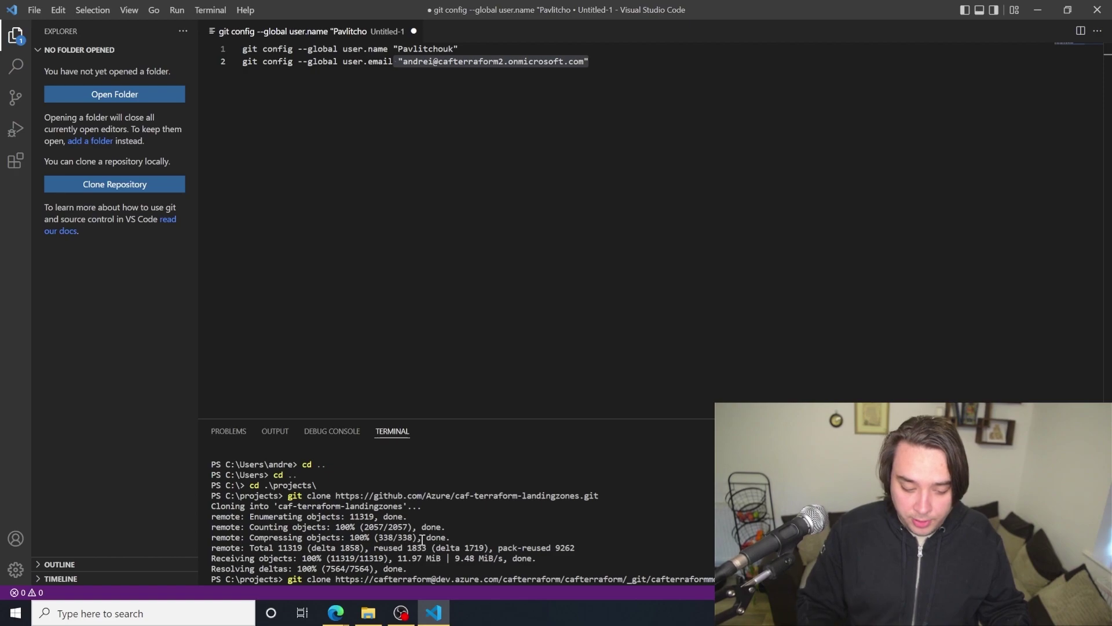
key(Return)
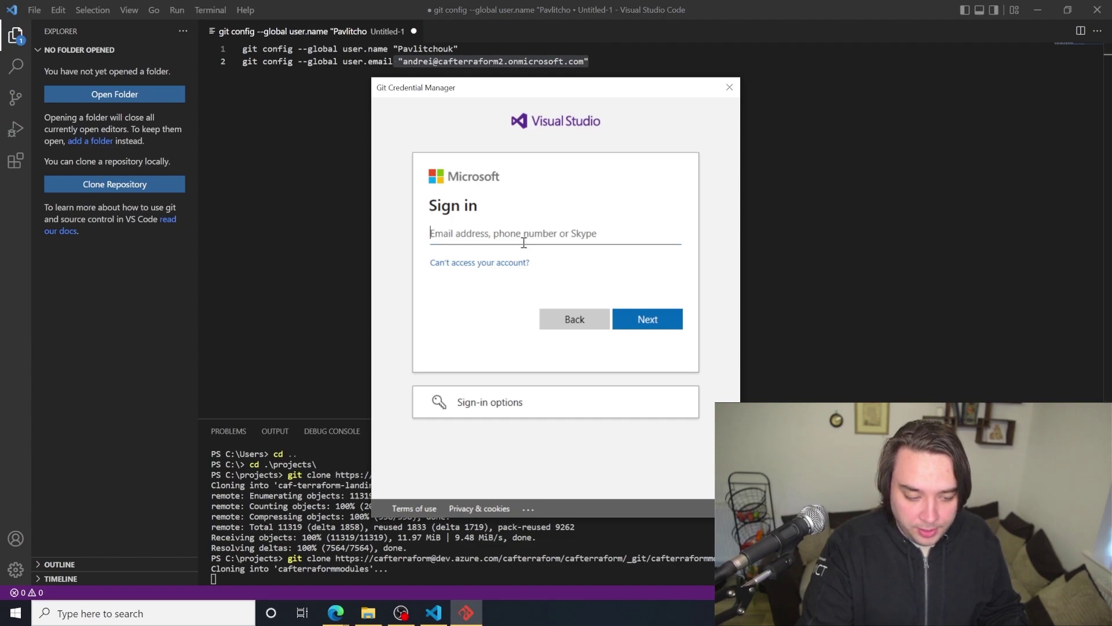
text(a)
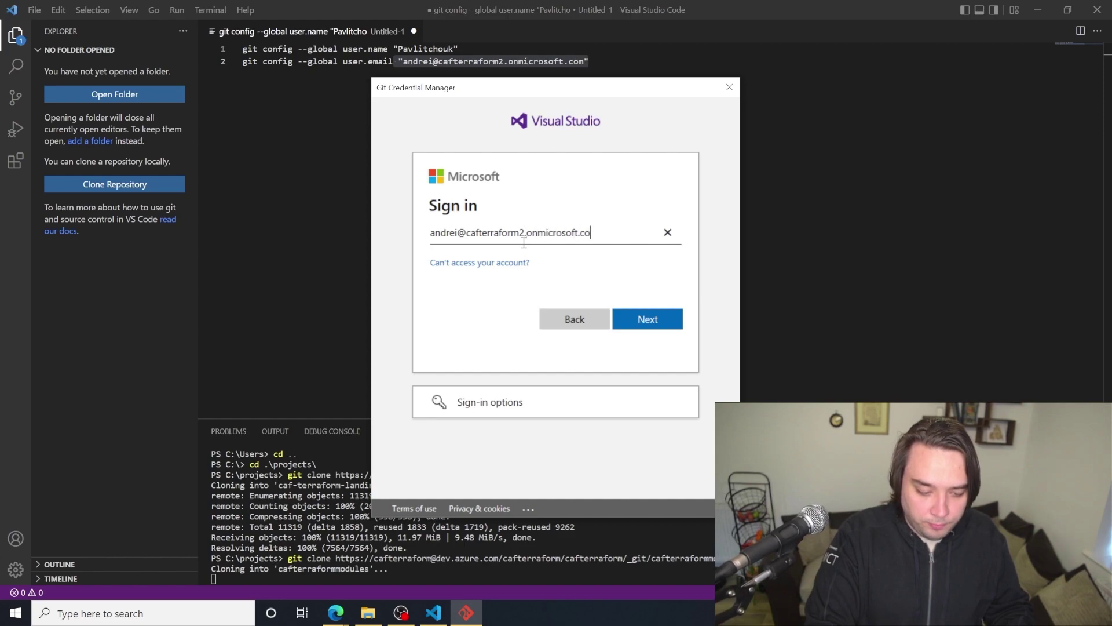
text(m)
key(Return)
text(*******)
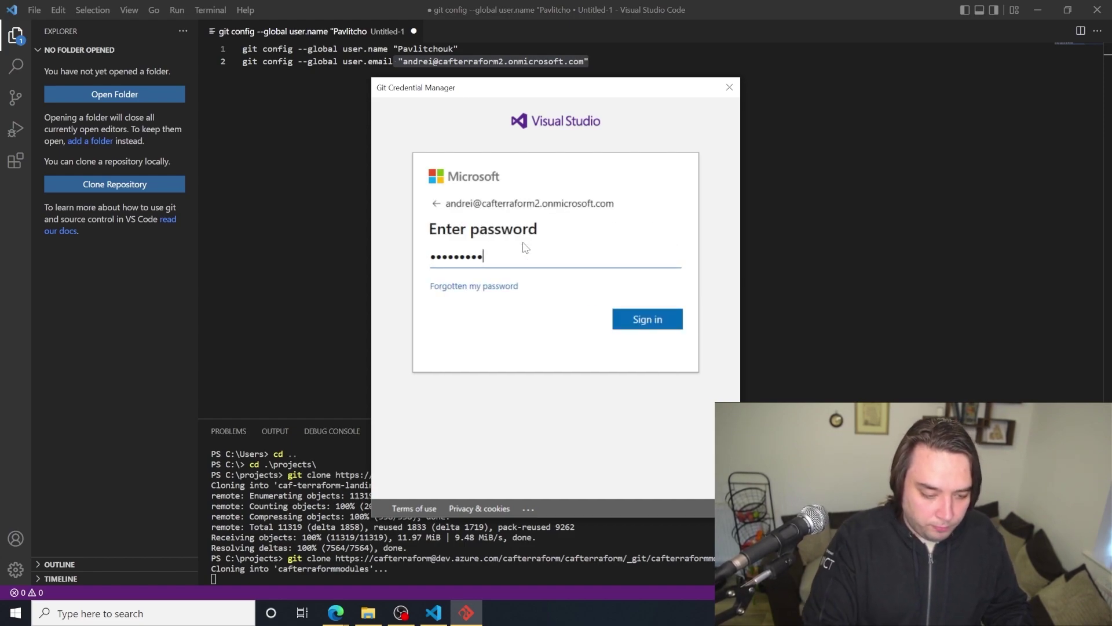
key(Return)
click(526, 313)
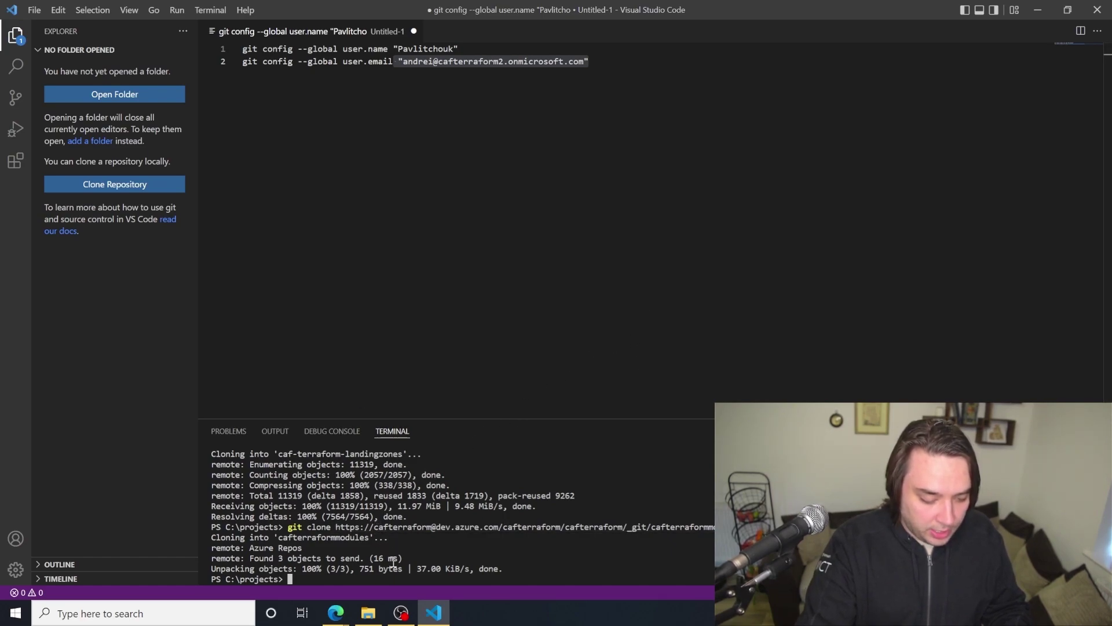
Check the cafterraformmodules folder, then copy every item in caf-terraform-landingzones.
click(367, 613)
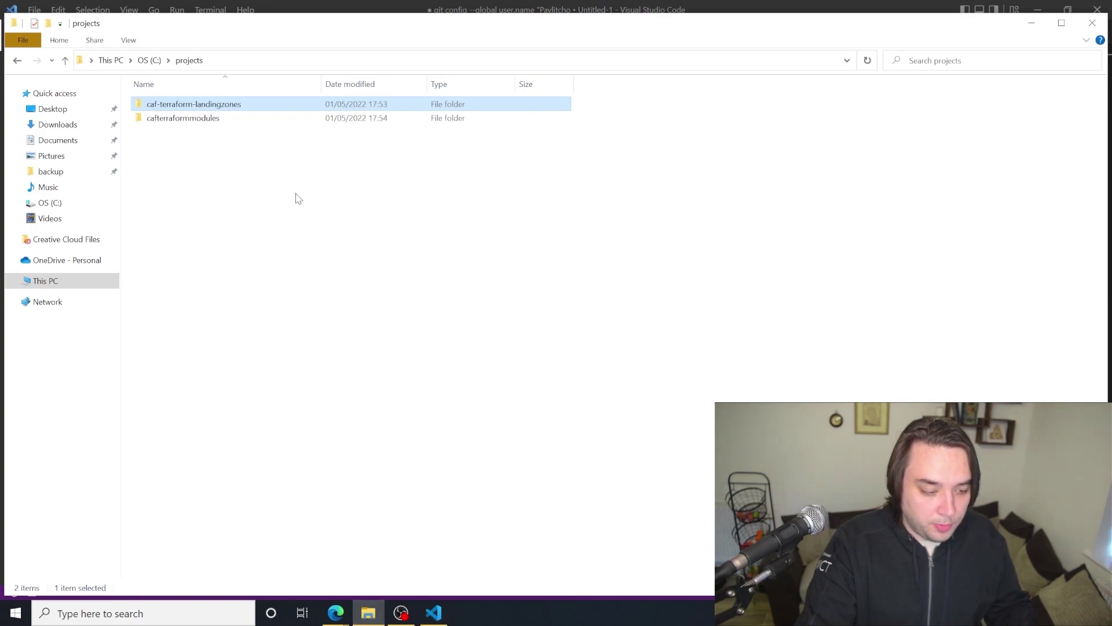
click(237, 119)
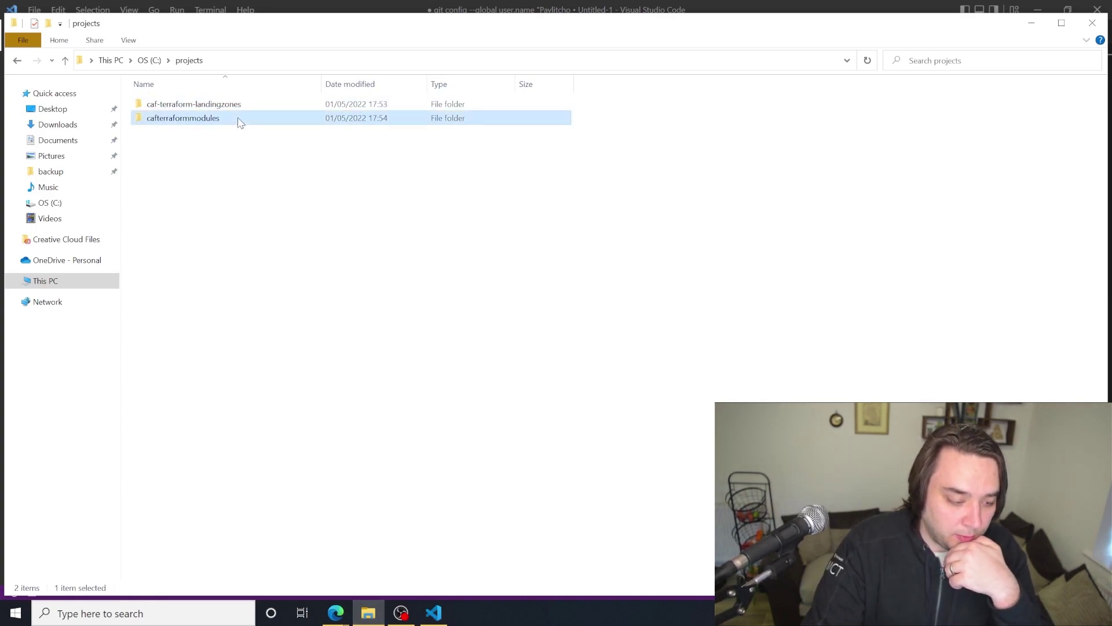
double_click(227, 123)
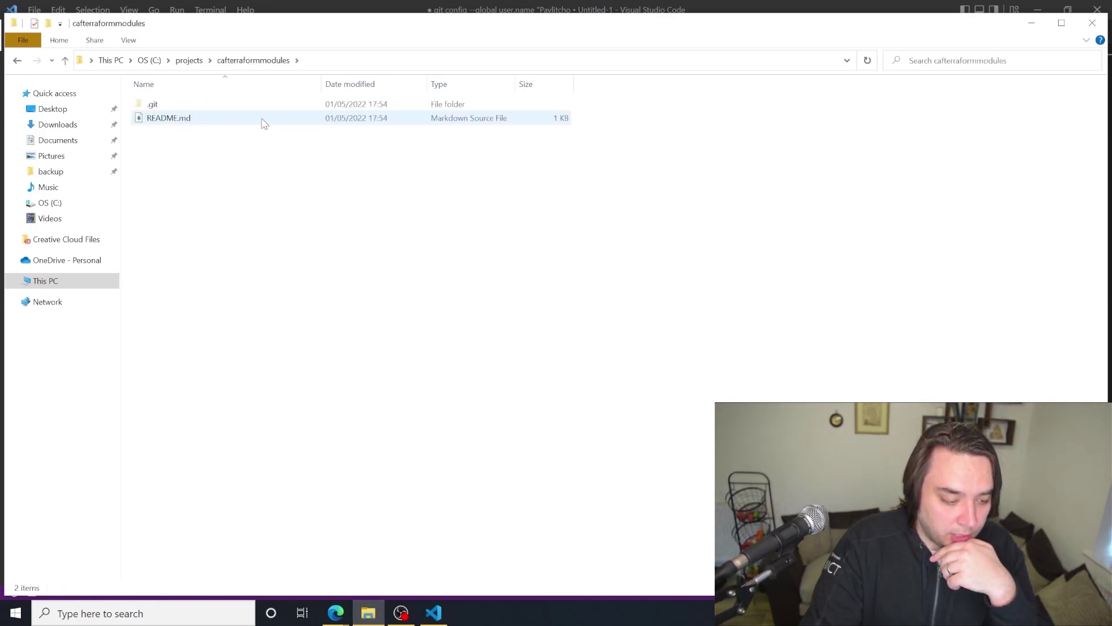
click(17, 60)
double_click(174, 104)
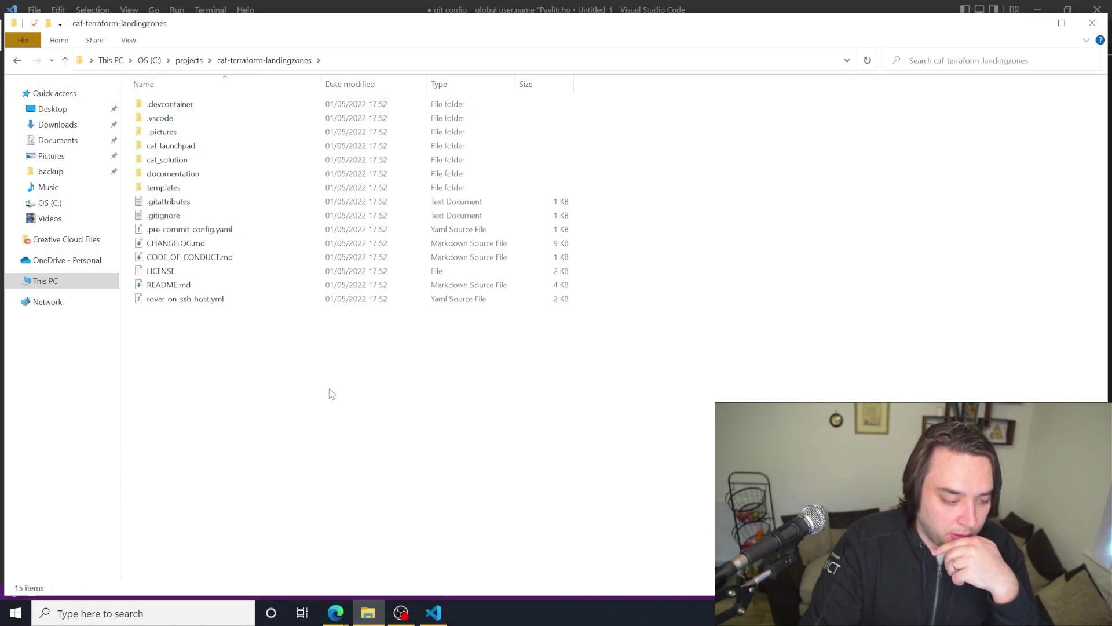
drag(330, 388, 136, 103)
right_click(194, 137)
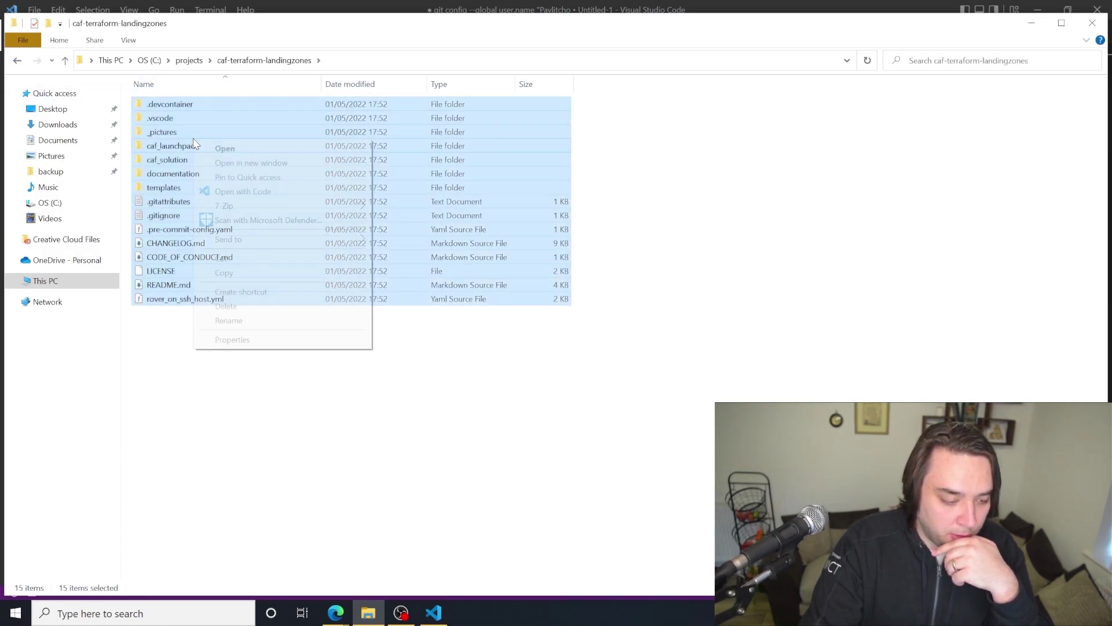
click(231, 271)
click(17, 60)
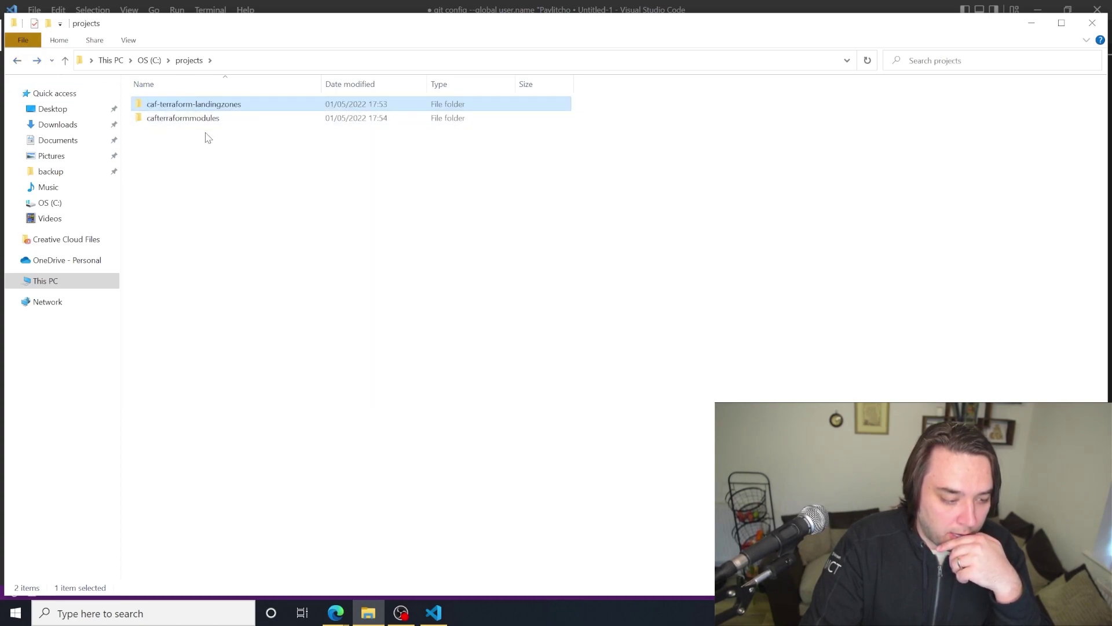
Paste the landing zone files into cafterraformmodules, replacing the existing README.md.
double_click(202, 120)
right_click(205, 204)
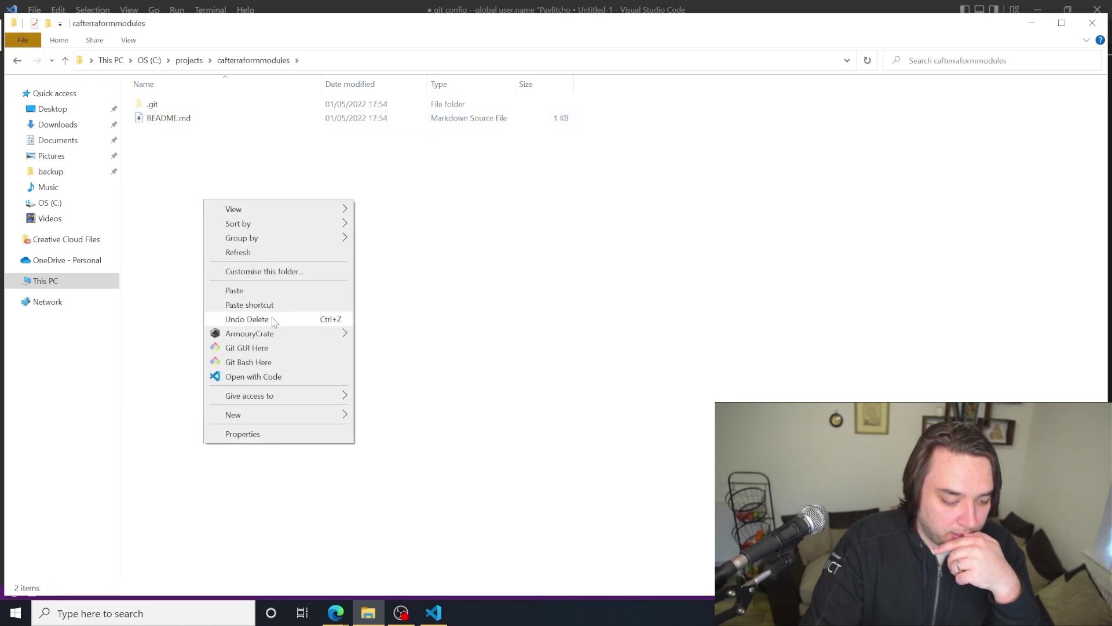
click(257, 291)
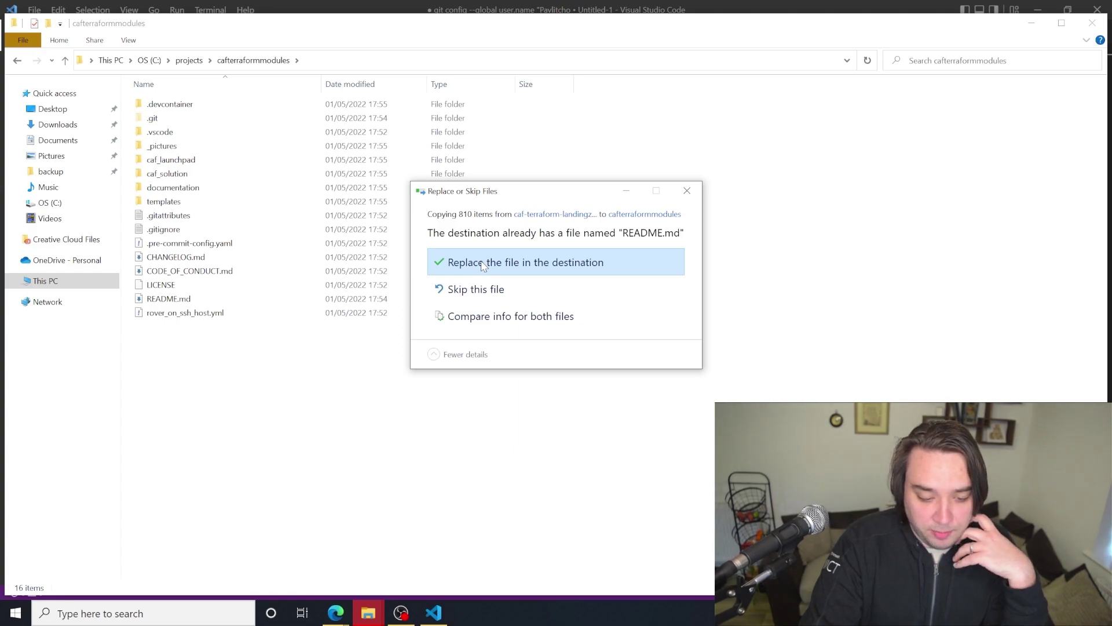
click(481, 264)
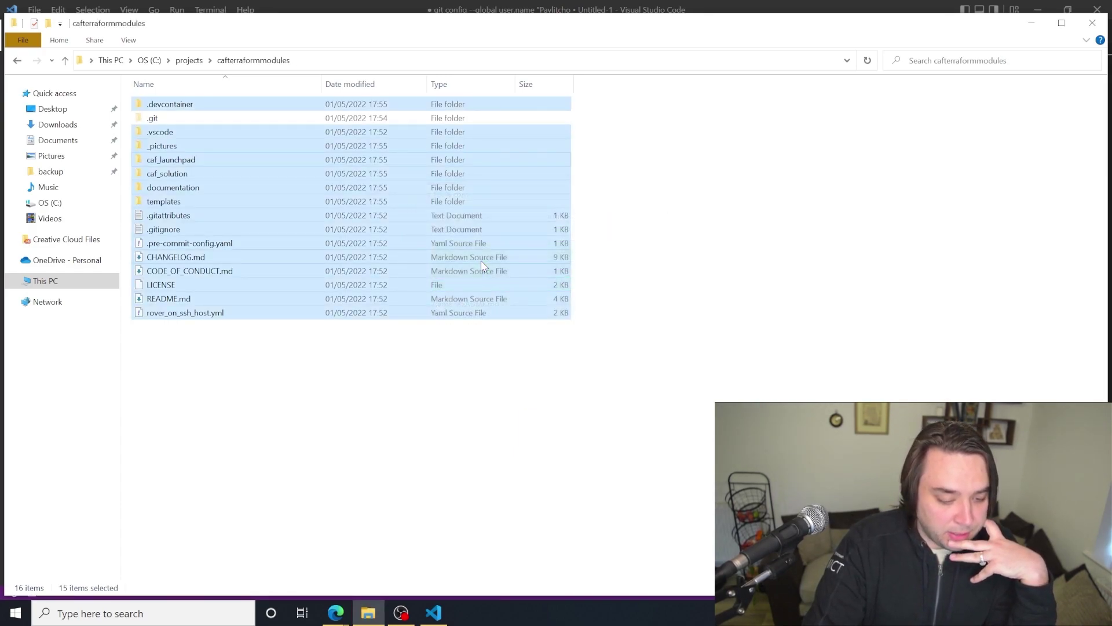
click(396, 379)
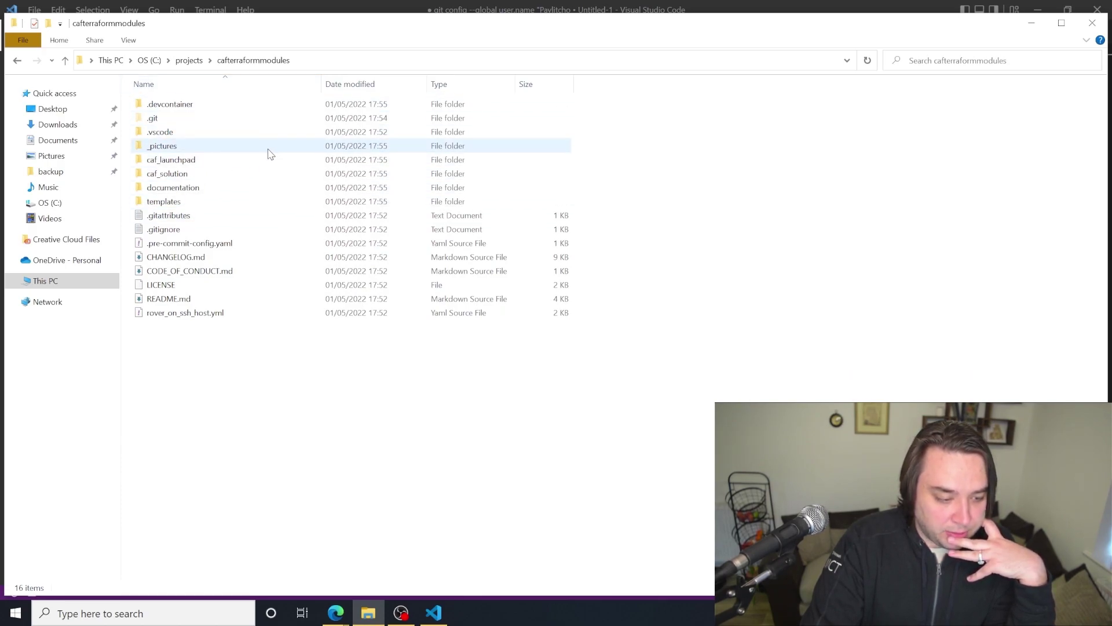
Compare both folders, note the .git folder, and bring up the Azure DevOps repo page.
click(16, 61)
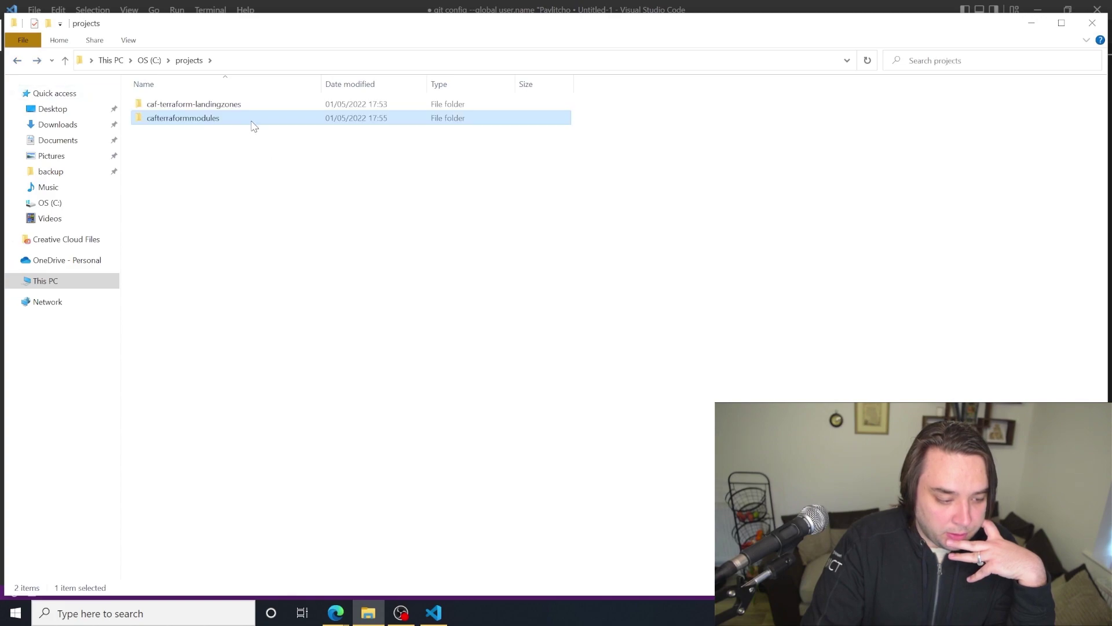
double_click(247, 106)
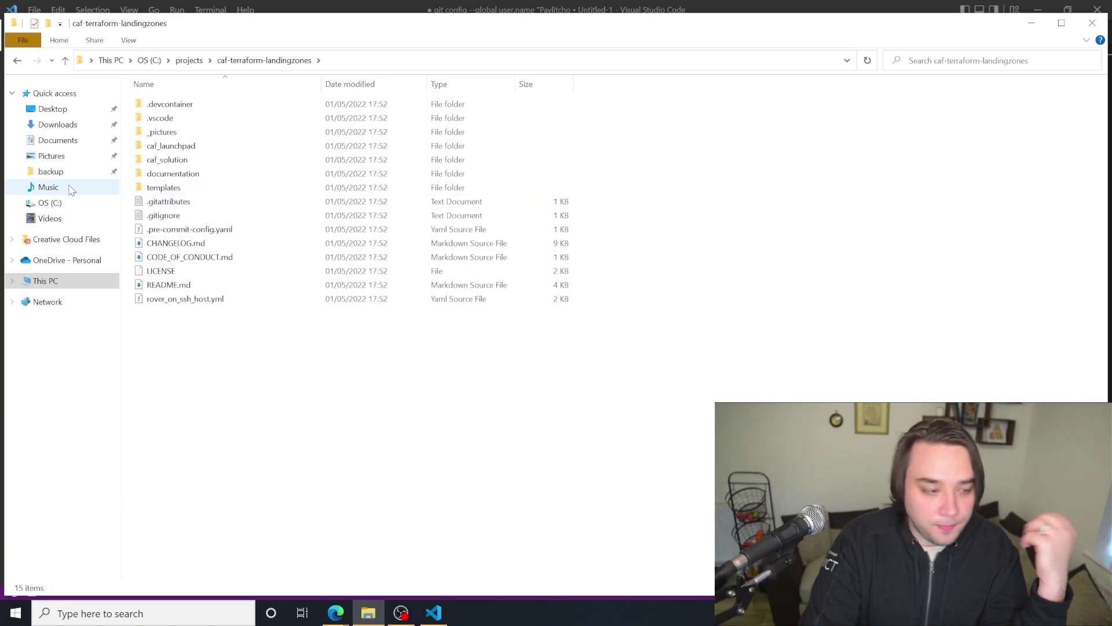
click(17, 60)
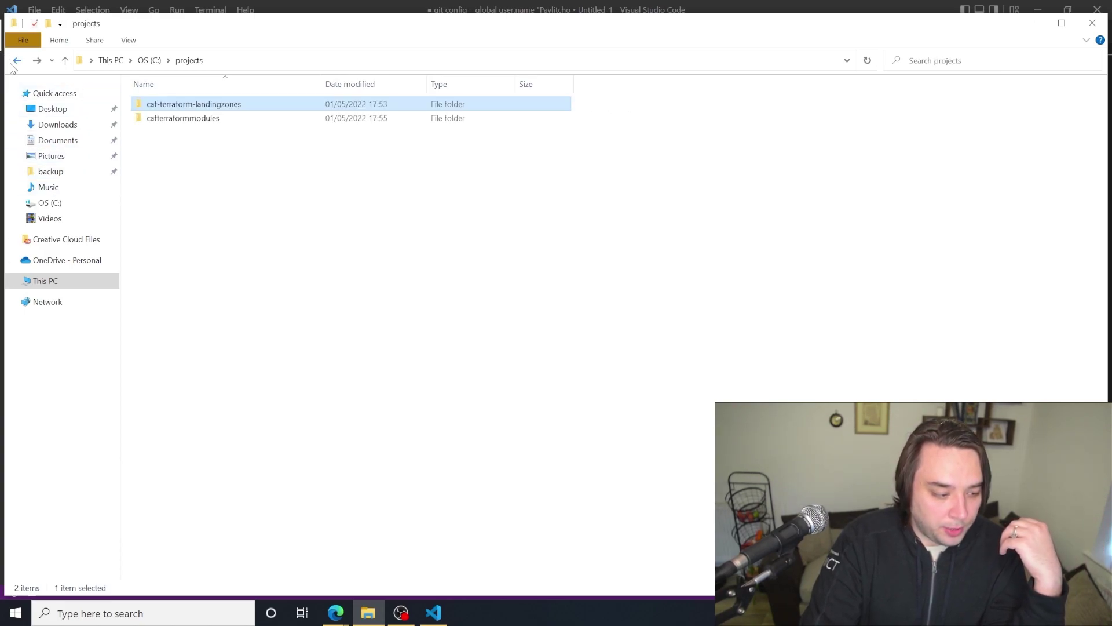
double_click(197, 119)
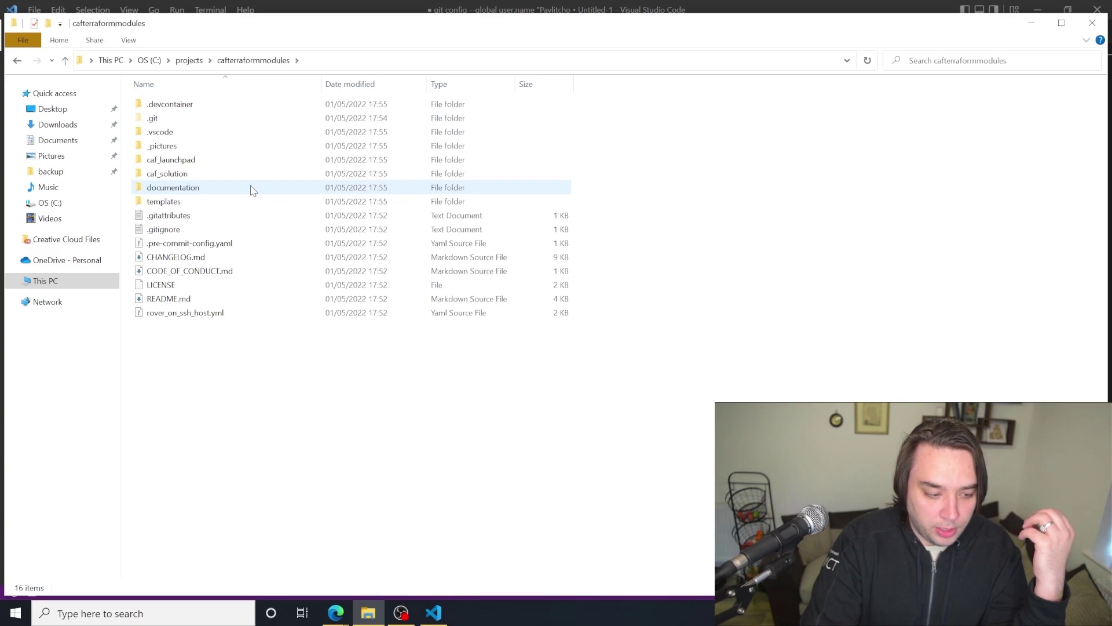
click(176, 122)
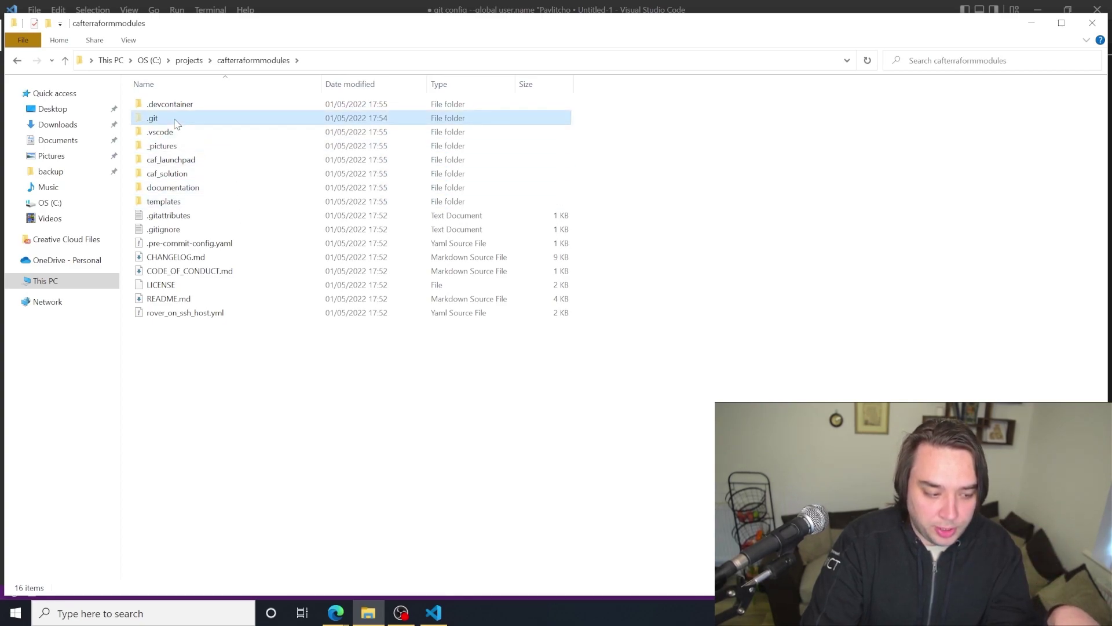
click(391, 550)
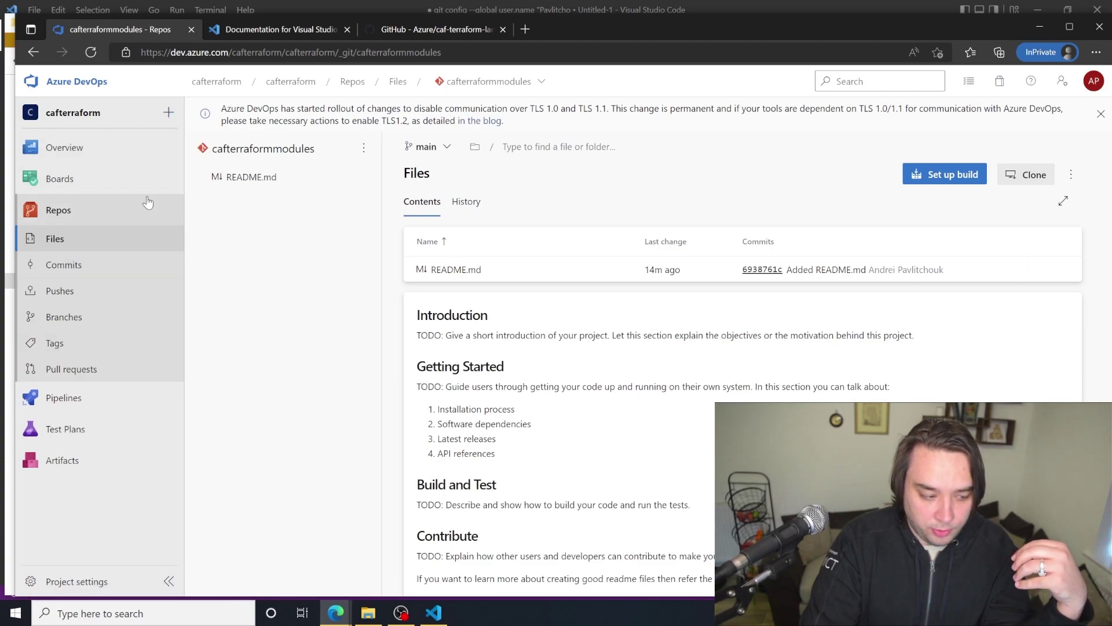
Open C:\projects\cafterraformmodules as the Visual Studio Code workspace.
click(435, 613)
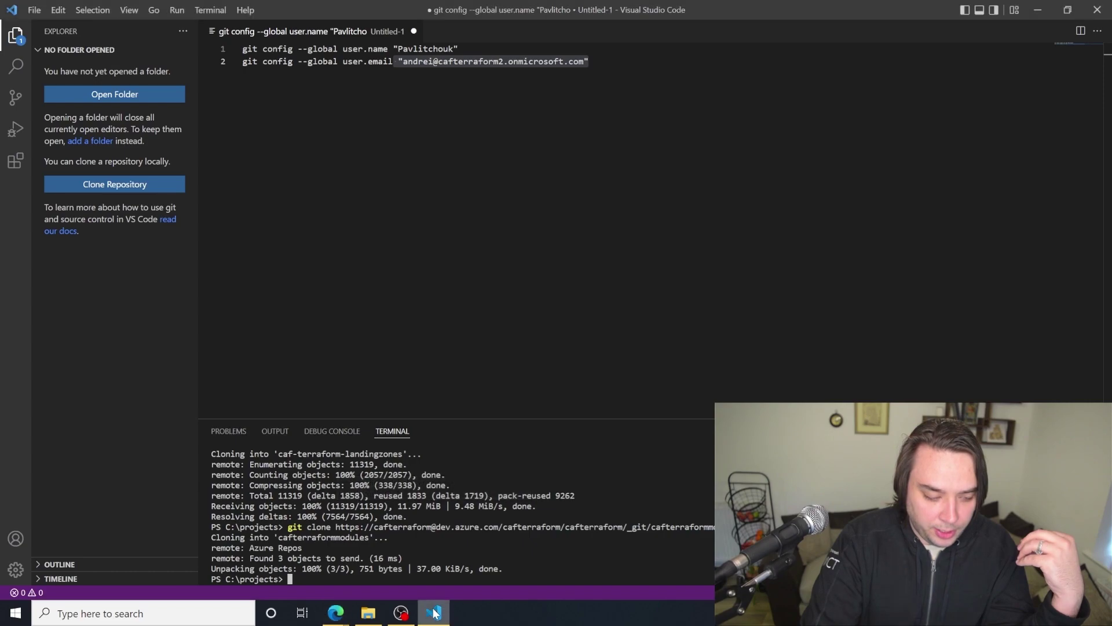
click(121, 97)
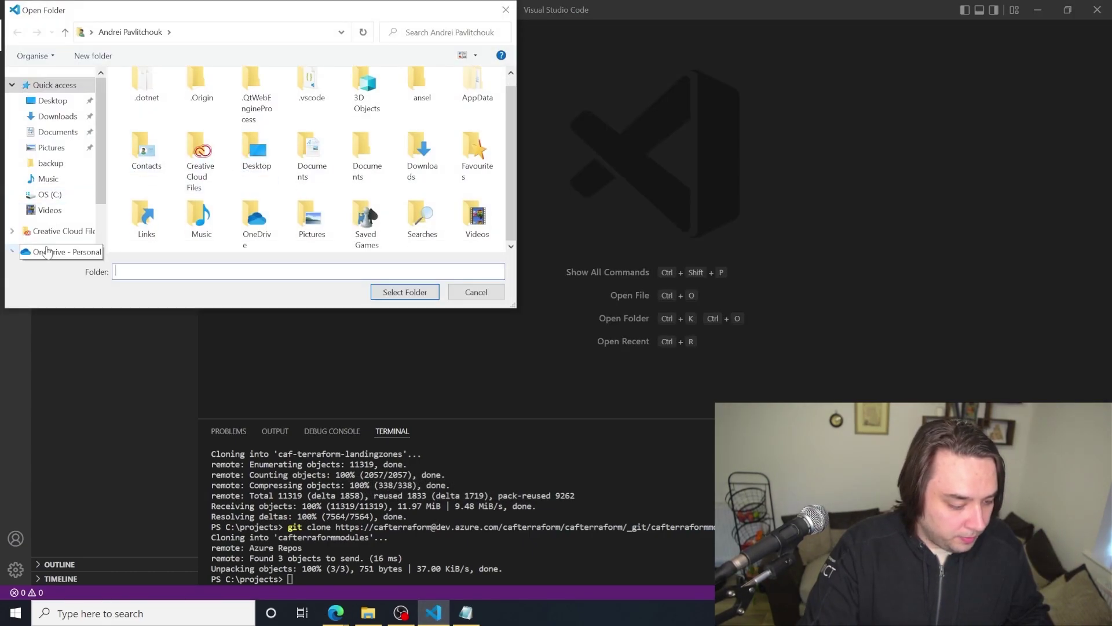
scroll(49, 243, down, 1)
click(45, 230)
scroll(232, 198, down, 1)
double_click(213, 231)
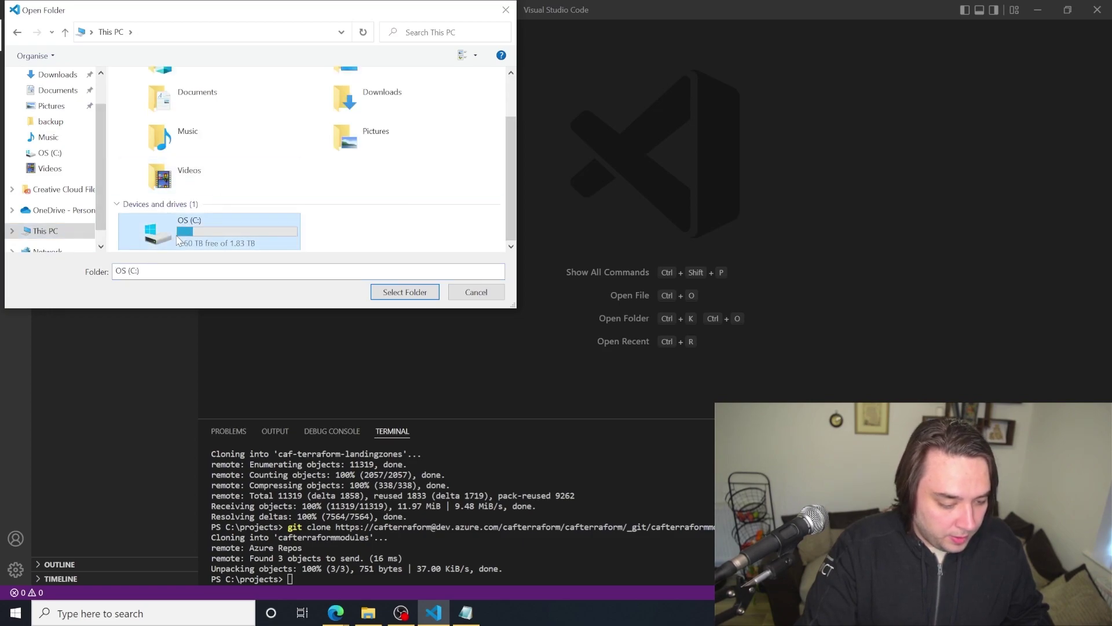
scroll(188, 174, down, 2)
scroll(177, 200, down, 1)
double_click(177, 193)
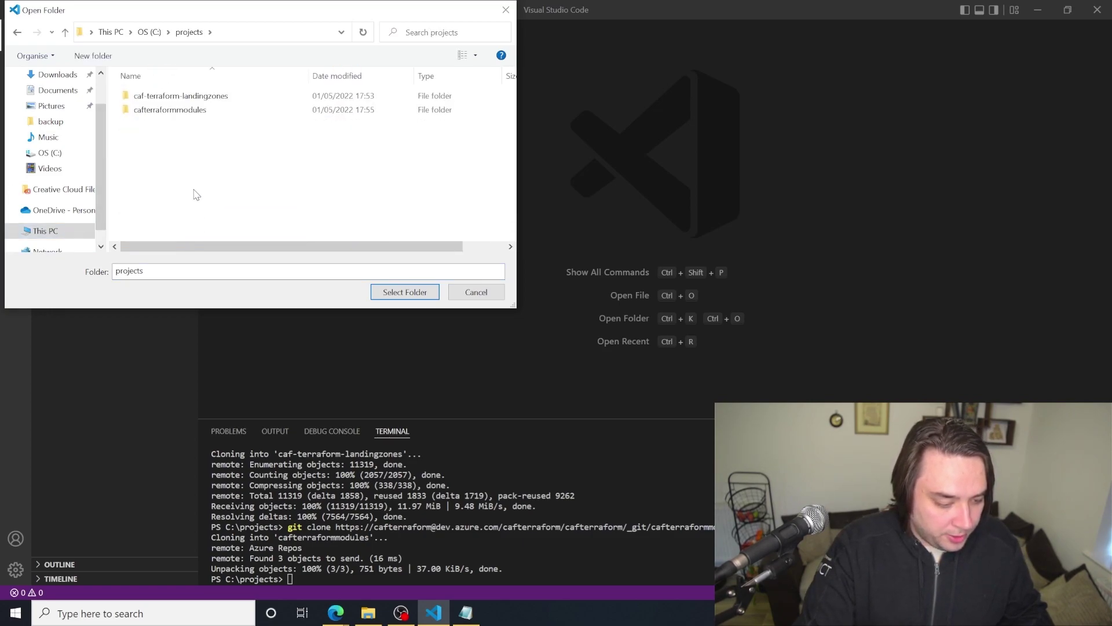
click(209, 110)
click(405, 292)
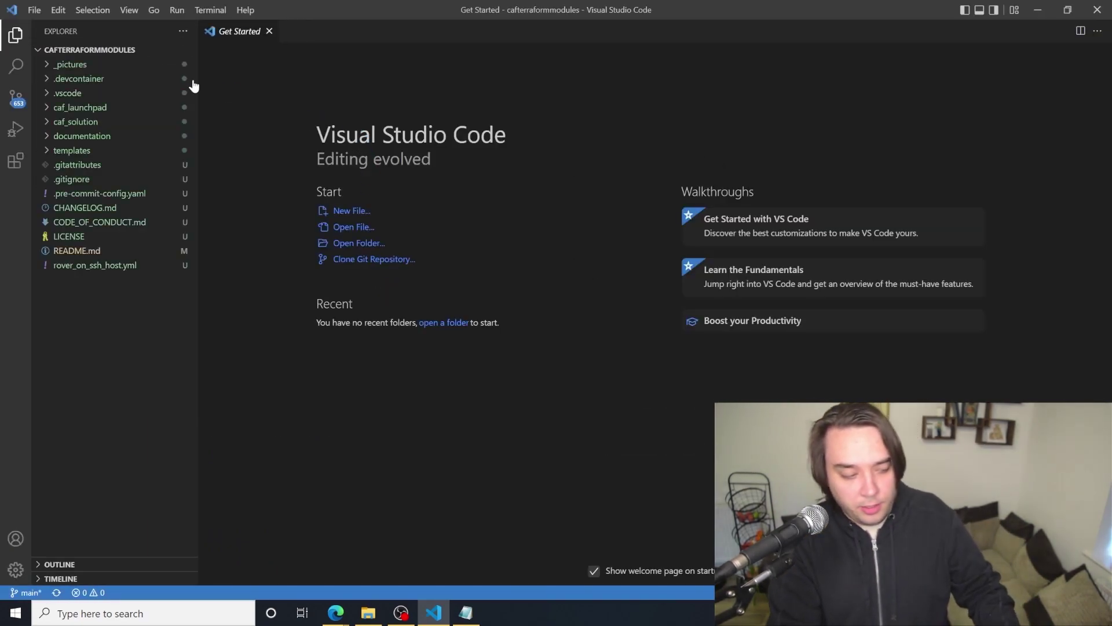
mouse_move(113, 49)
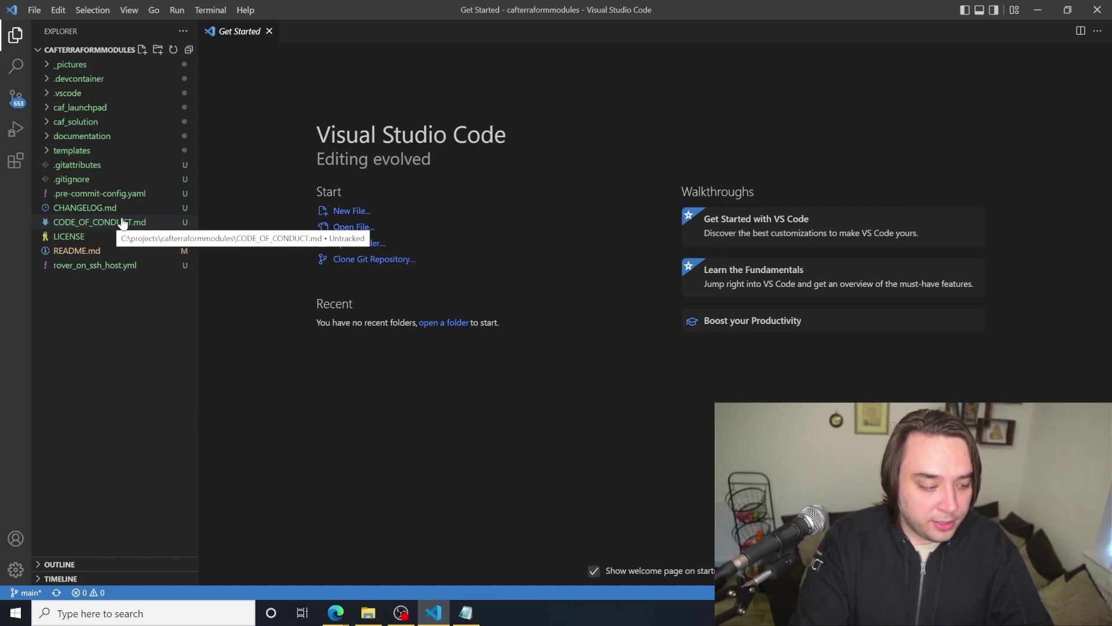
Commit all 653 changes as 'Initial commit', staging everything, and sync them to Azure DevOps.
click(23, 100)
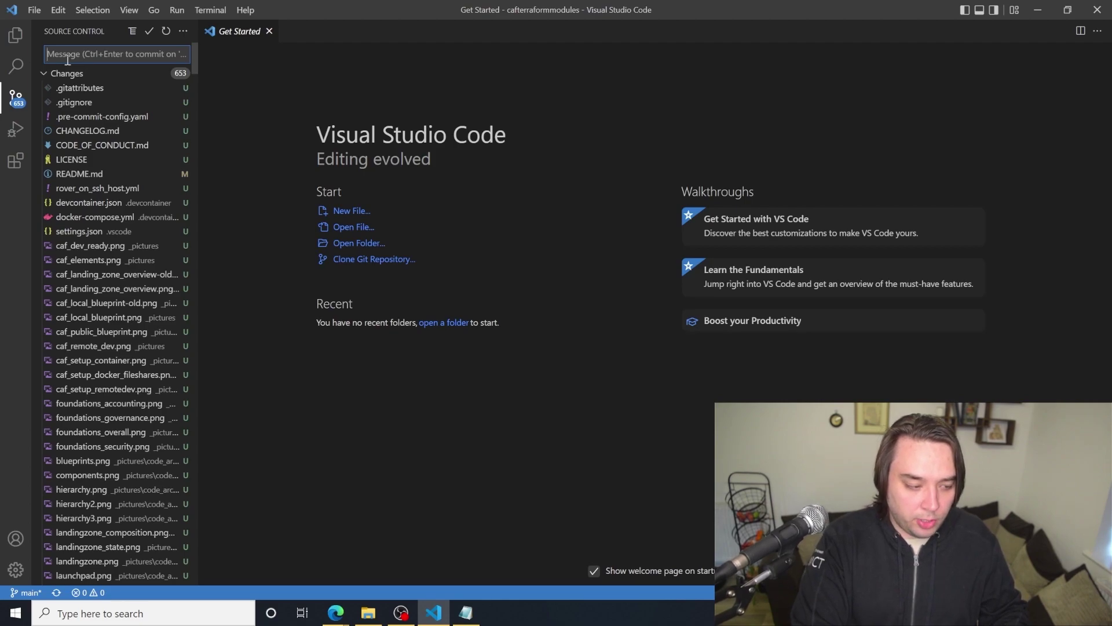
text(Initial commit)
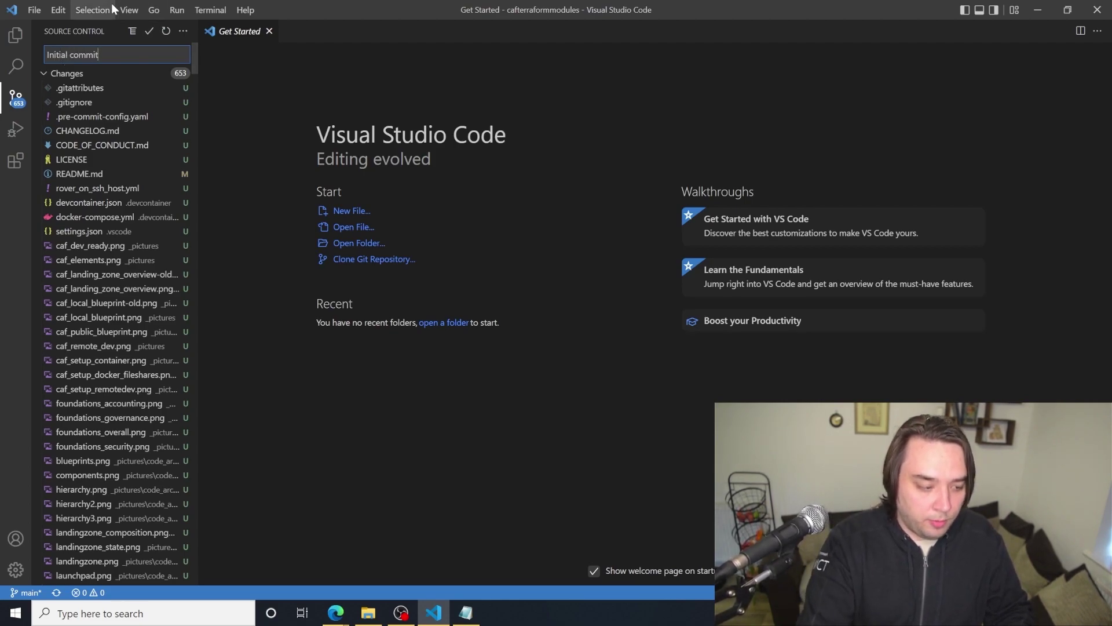
click(150, 34)
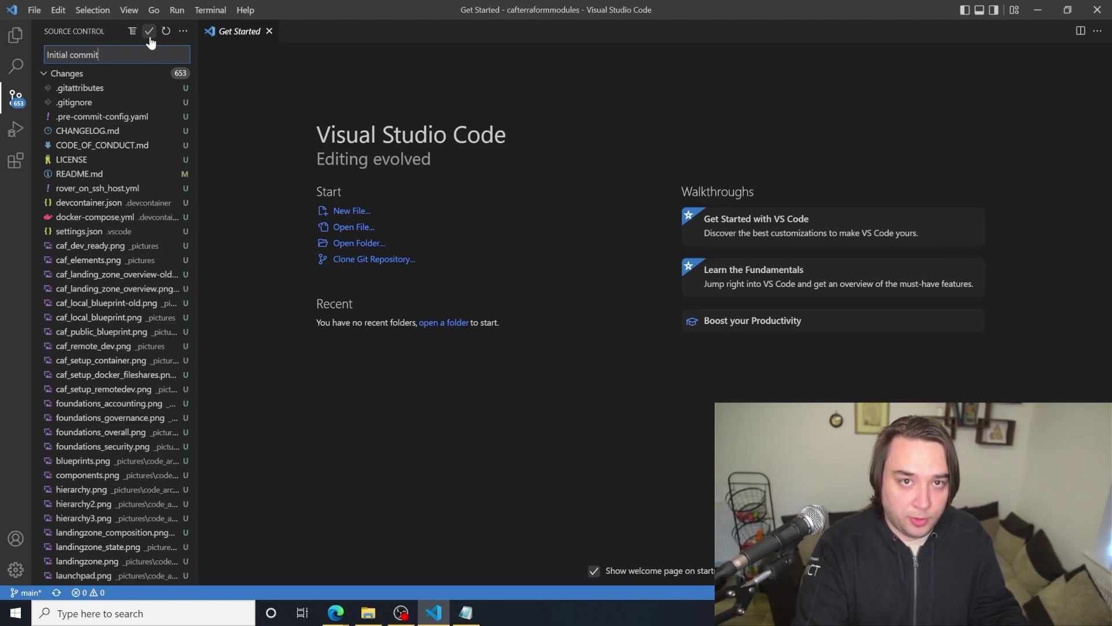
click(149, 35)
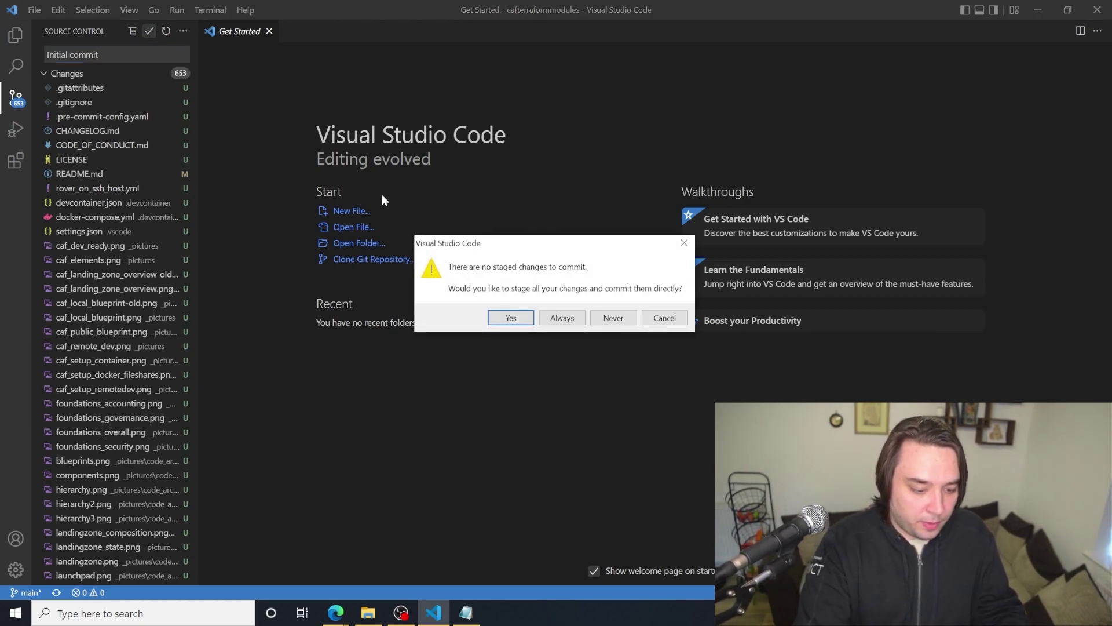
click(511, 318)
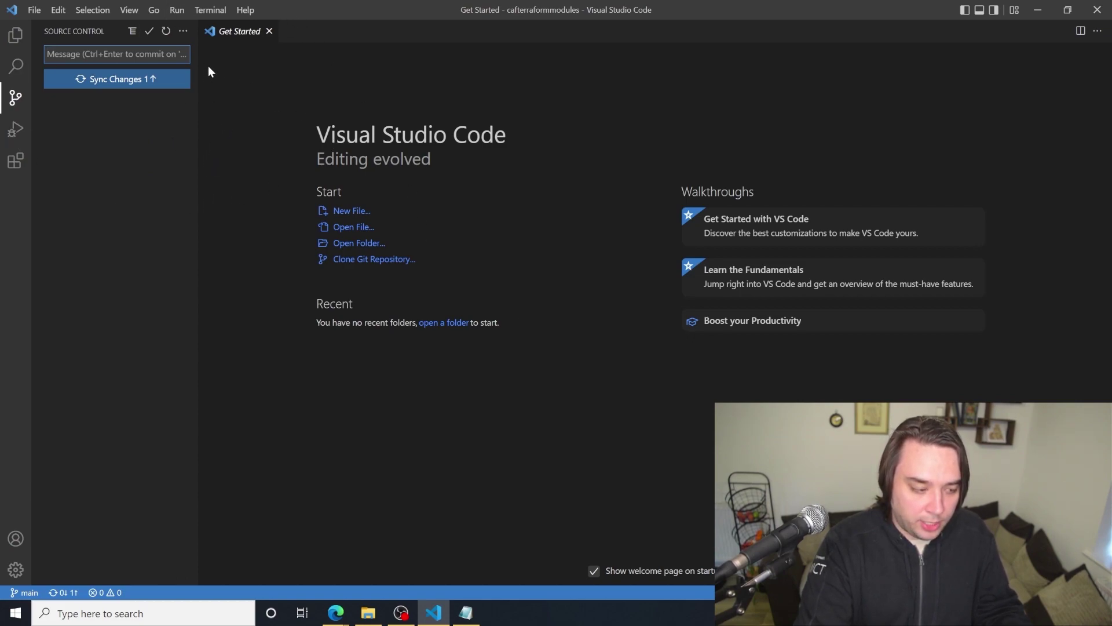
click(114, 82)
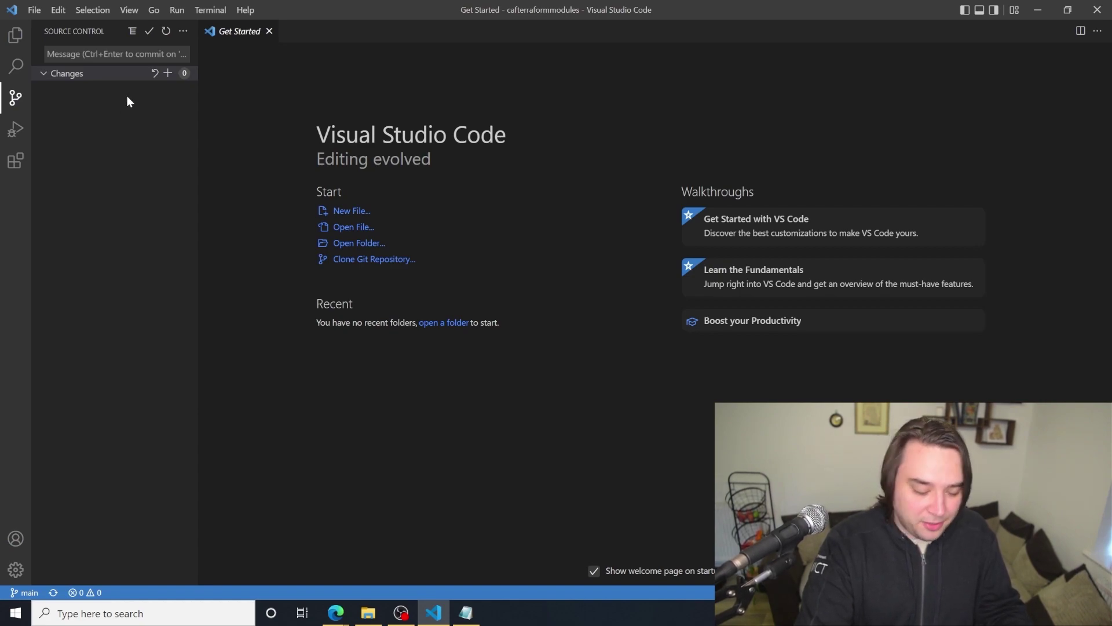
Bring up the Notepad git config commands and open a new PowerShell terminal.
click(13, 42)
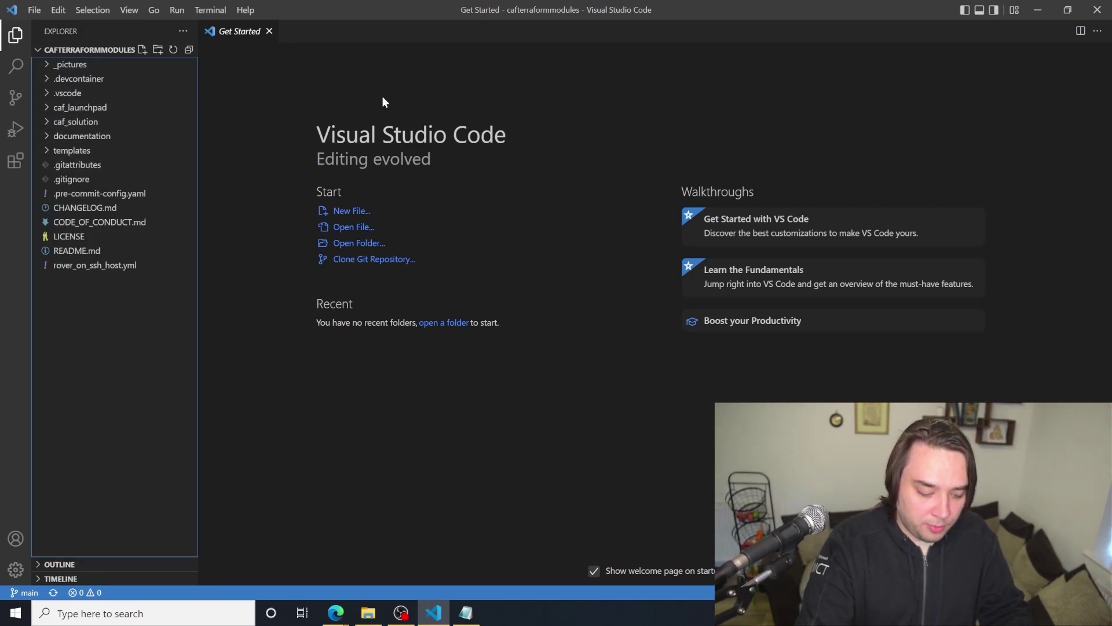
key(alt+Tab)
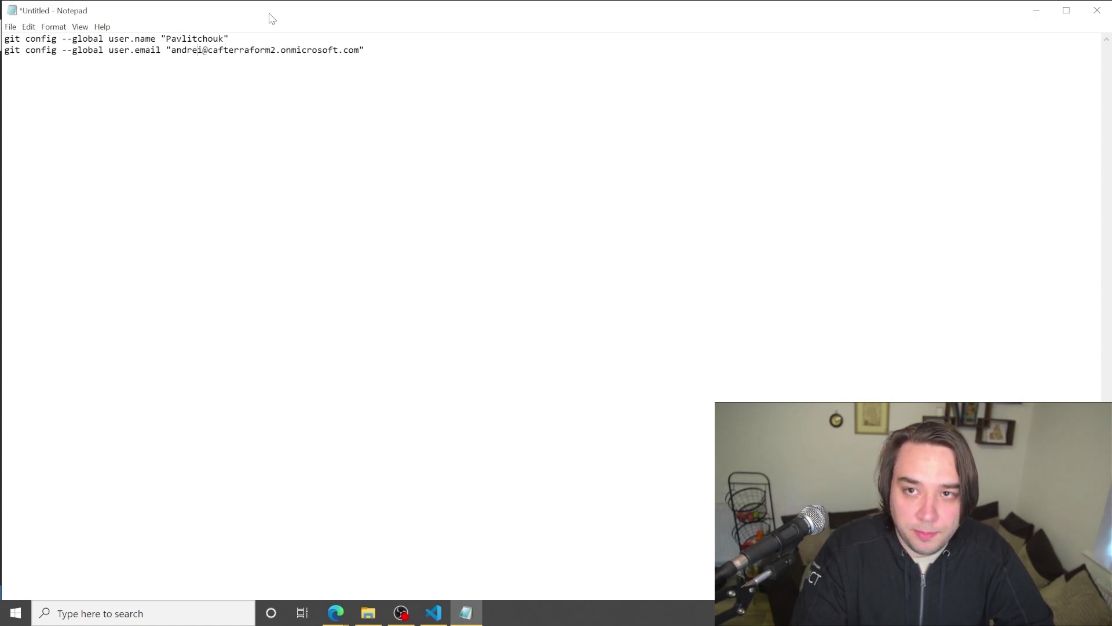
drag(371, 50, 4, 38)
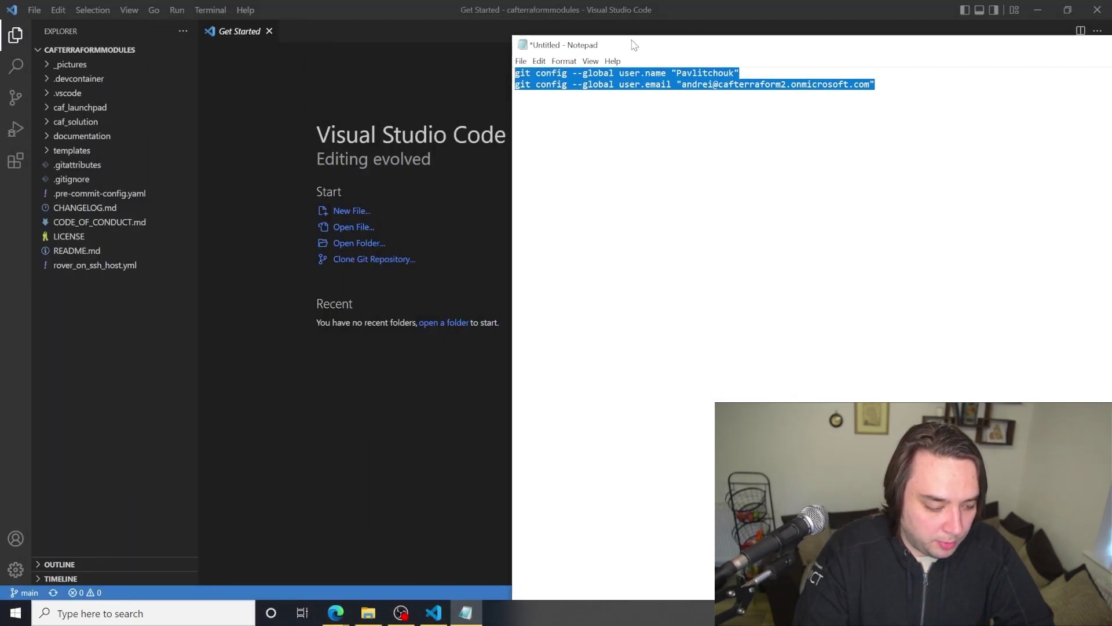
drag(123, 10, 609, 45)
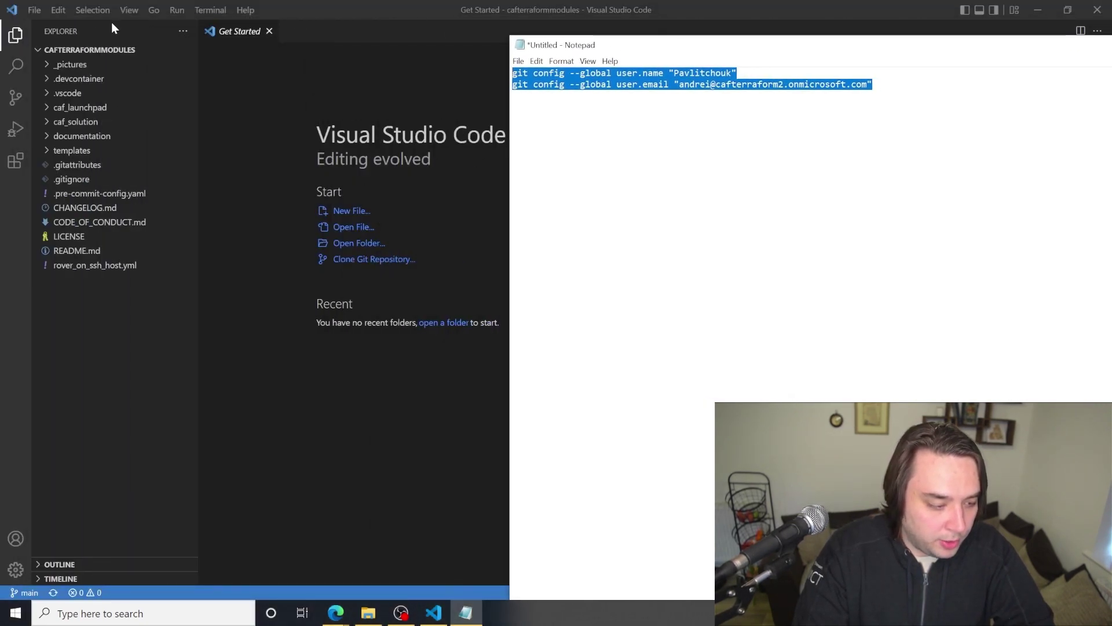
click(210, 9)
click(234, 33)
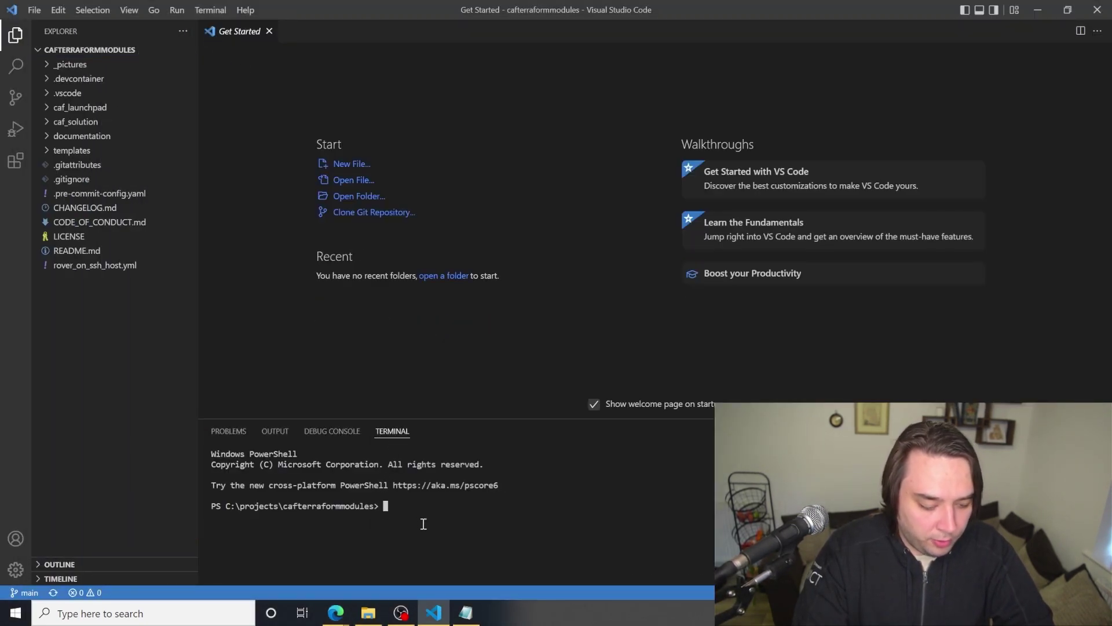
Run the git config --global user.name command in the terminal.
click(466, 613)
click(750, 75)
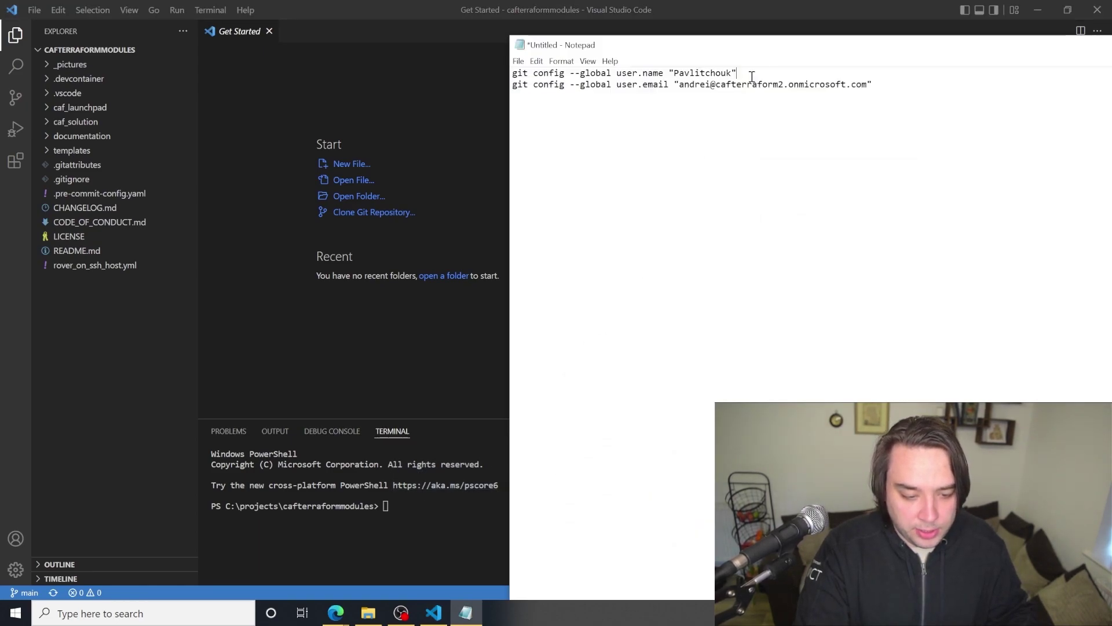
drag(751, 75, 513, 73)
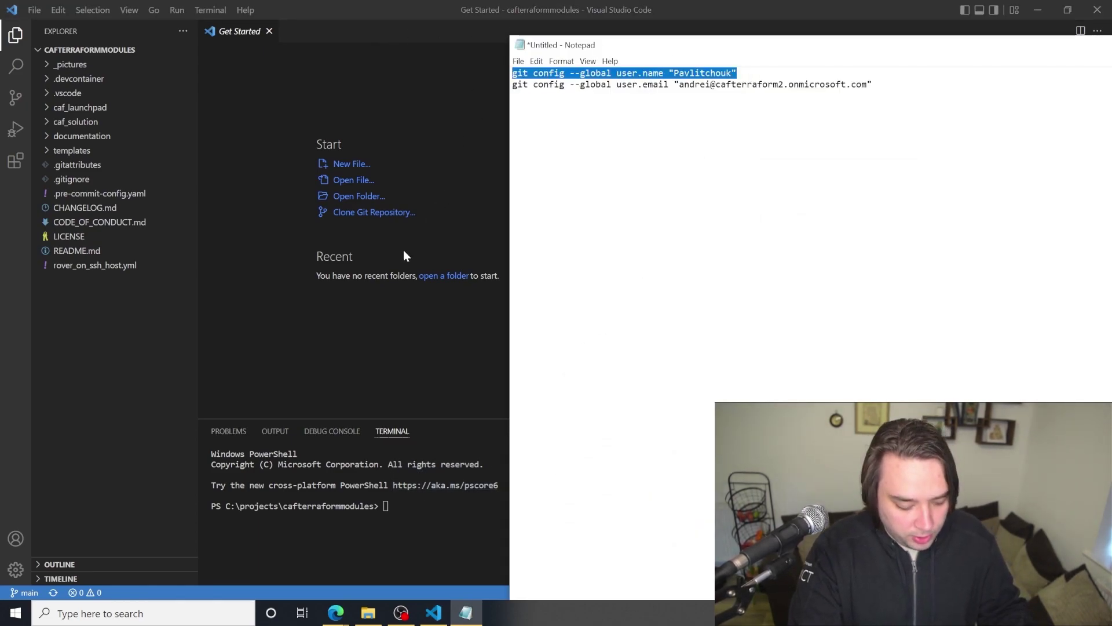
click(393, 493)
text(git config --global user.name "Pavlitchouk")
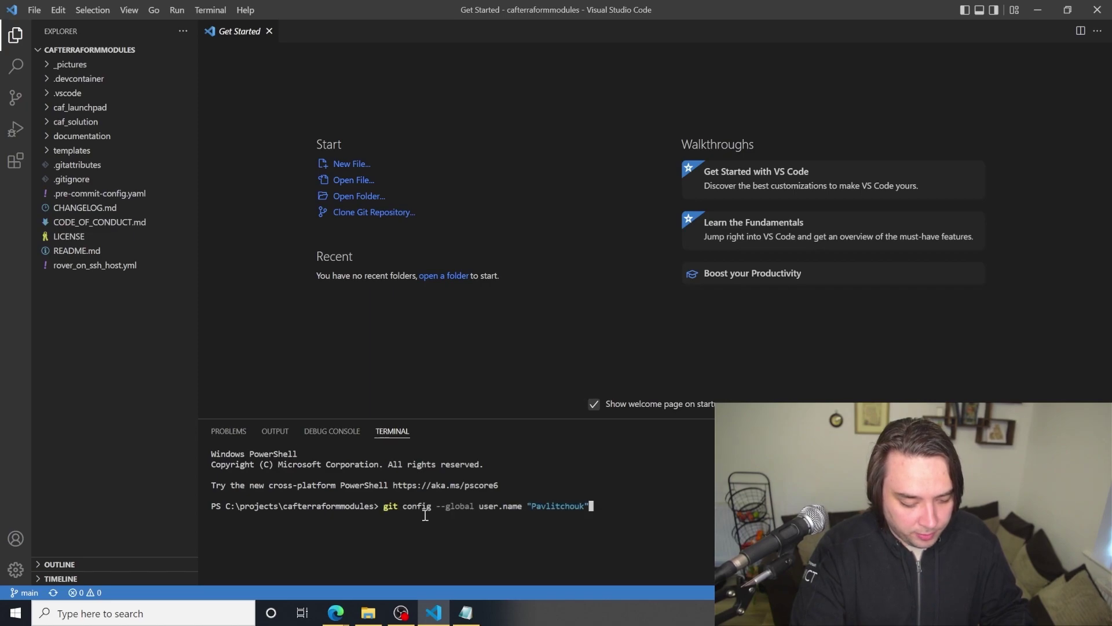
key(Return)
Run the git config --global user.email command in the terminal.
key(alt+Tab)
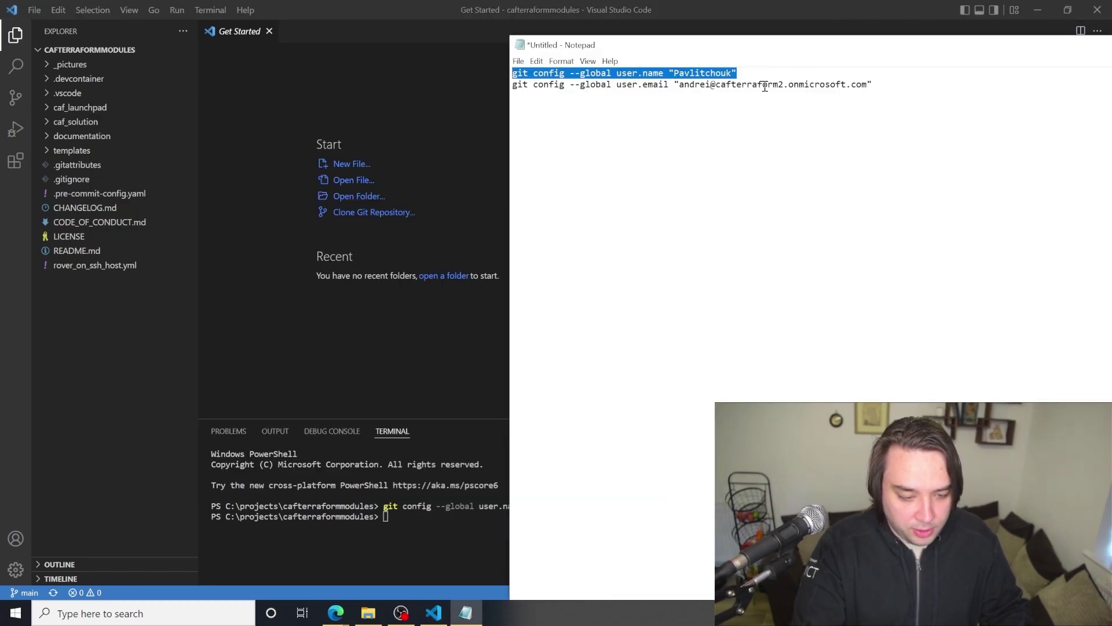
drag(894, 90, 494, 96)
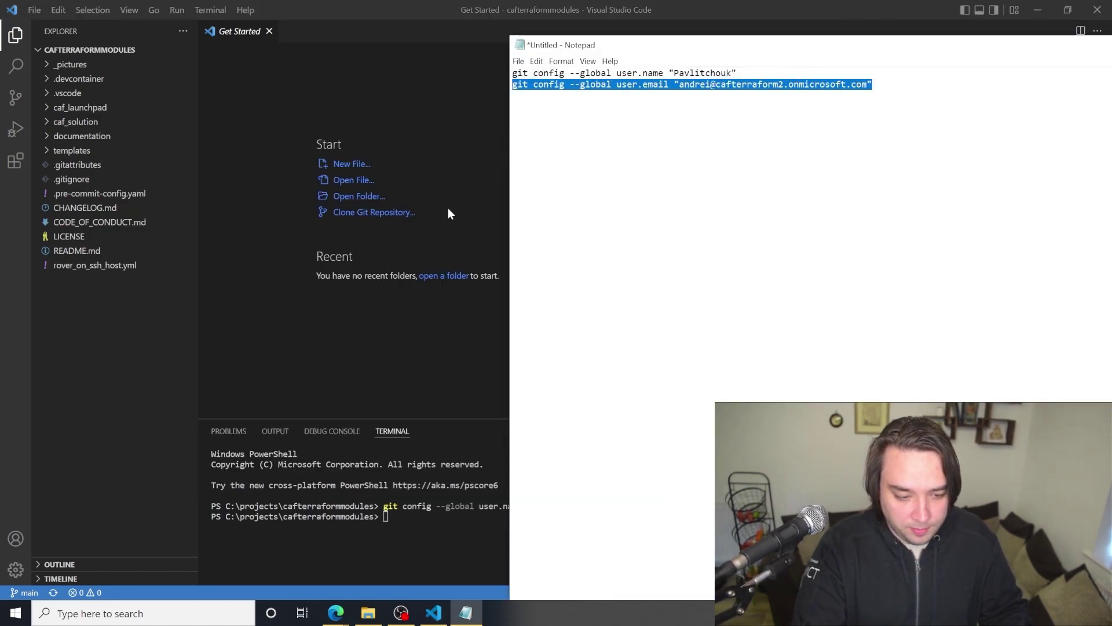
key(ctrl+c)
key(alt+Tab)
key(ctrl+v)
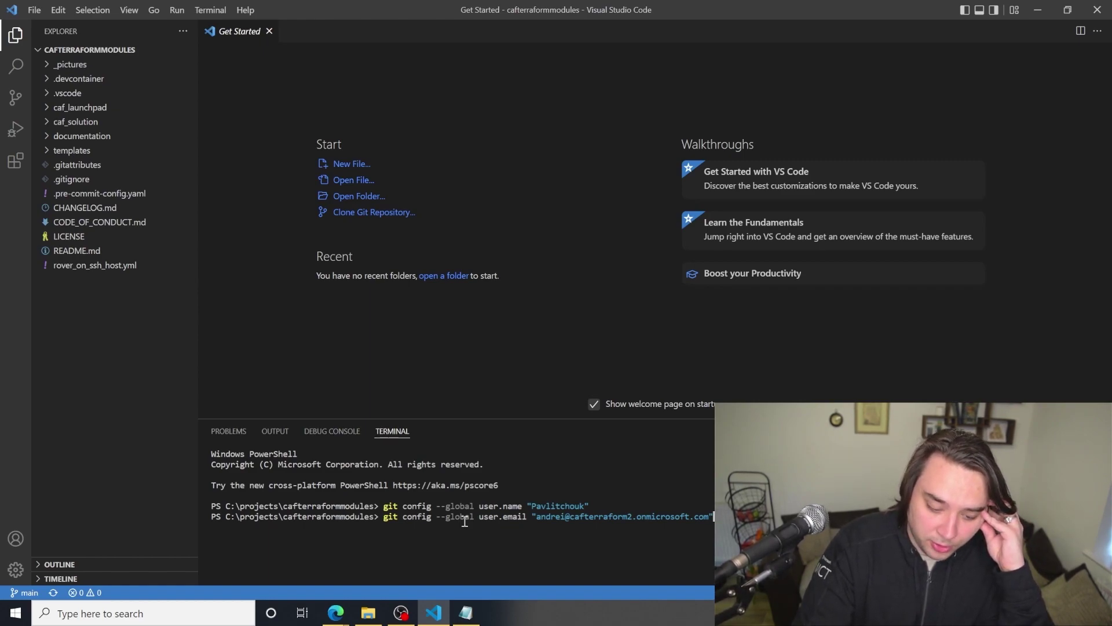
key(Return)
Check Source Control is empty, then bring up the cafterraformmodules Files page in Azure DevOps.
click(12, 97)
mouse_move(335, 612)
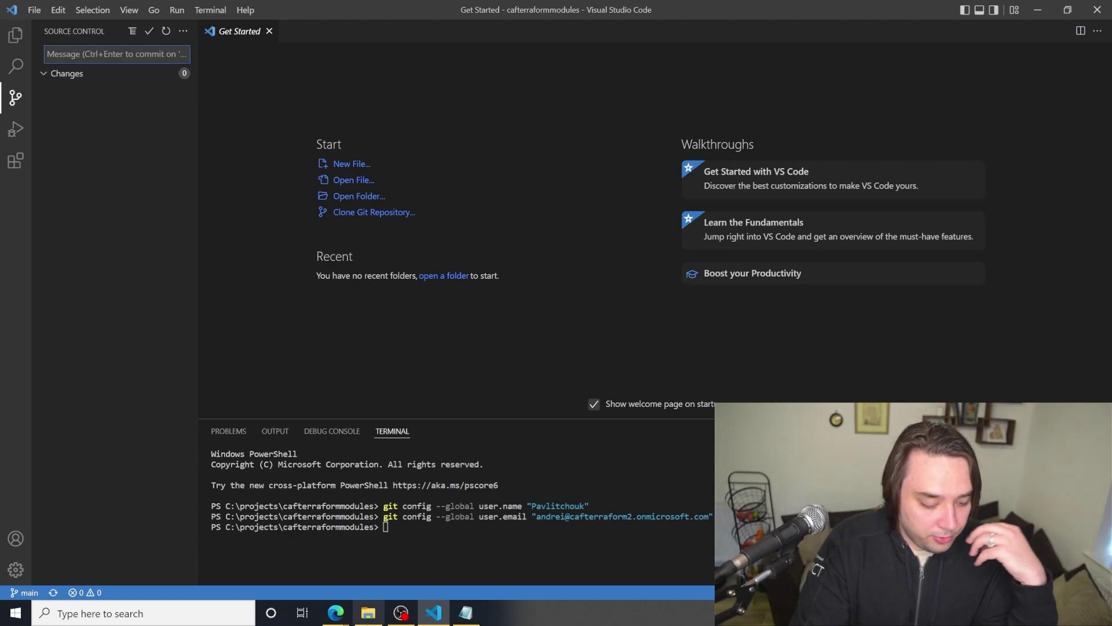
click(406, 556)
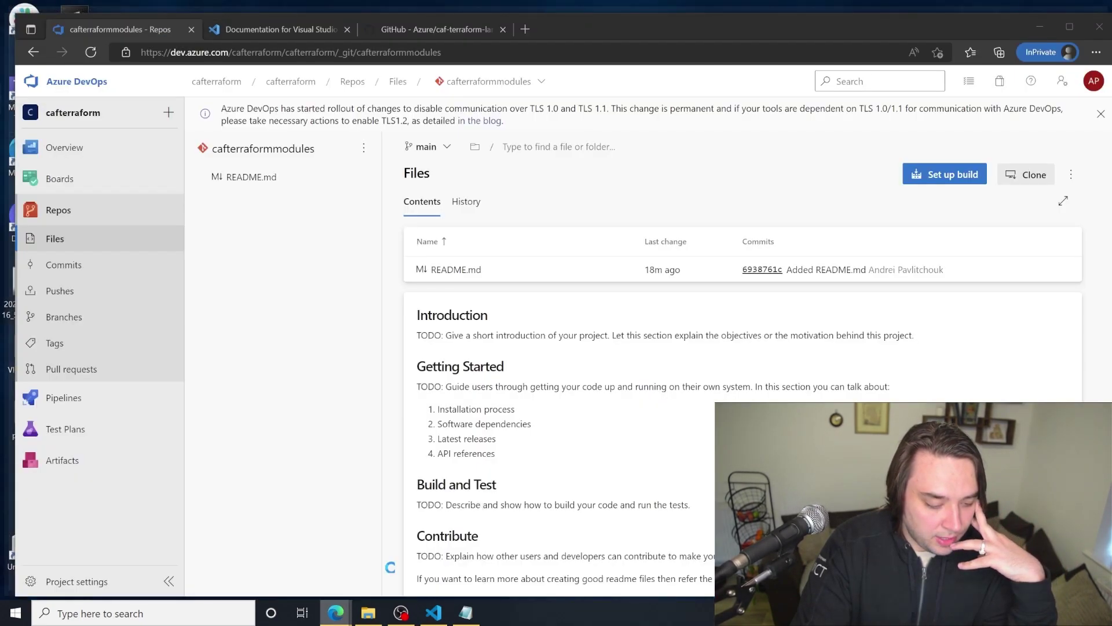